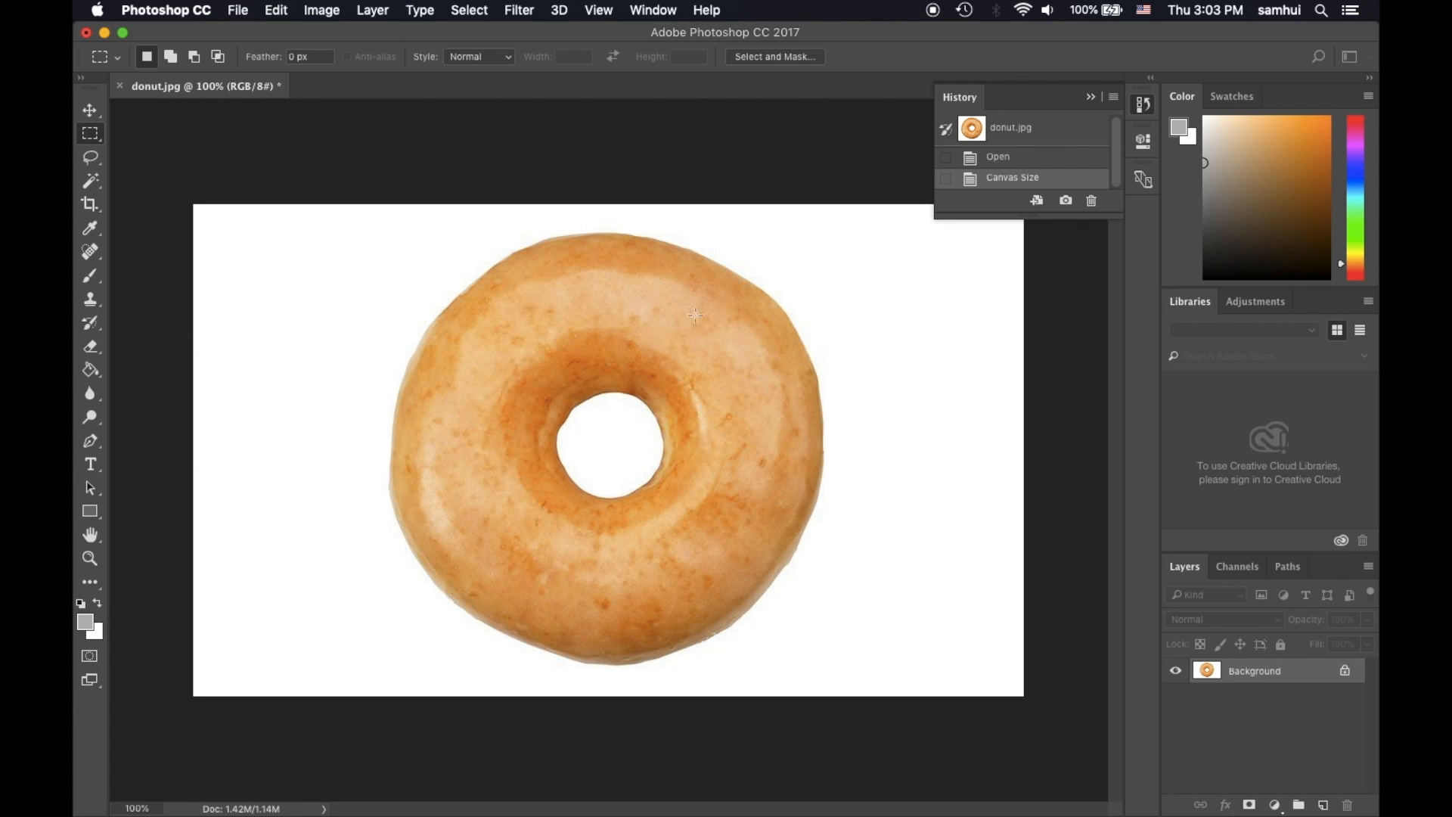
- Copy a rectangular patch from the donut's upper surface and place the pasted copy beside the donut's upper-left edge
{"action": "left_click_drag", "start_coordinate": [730, 278], "coordinate": [496, 382]}
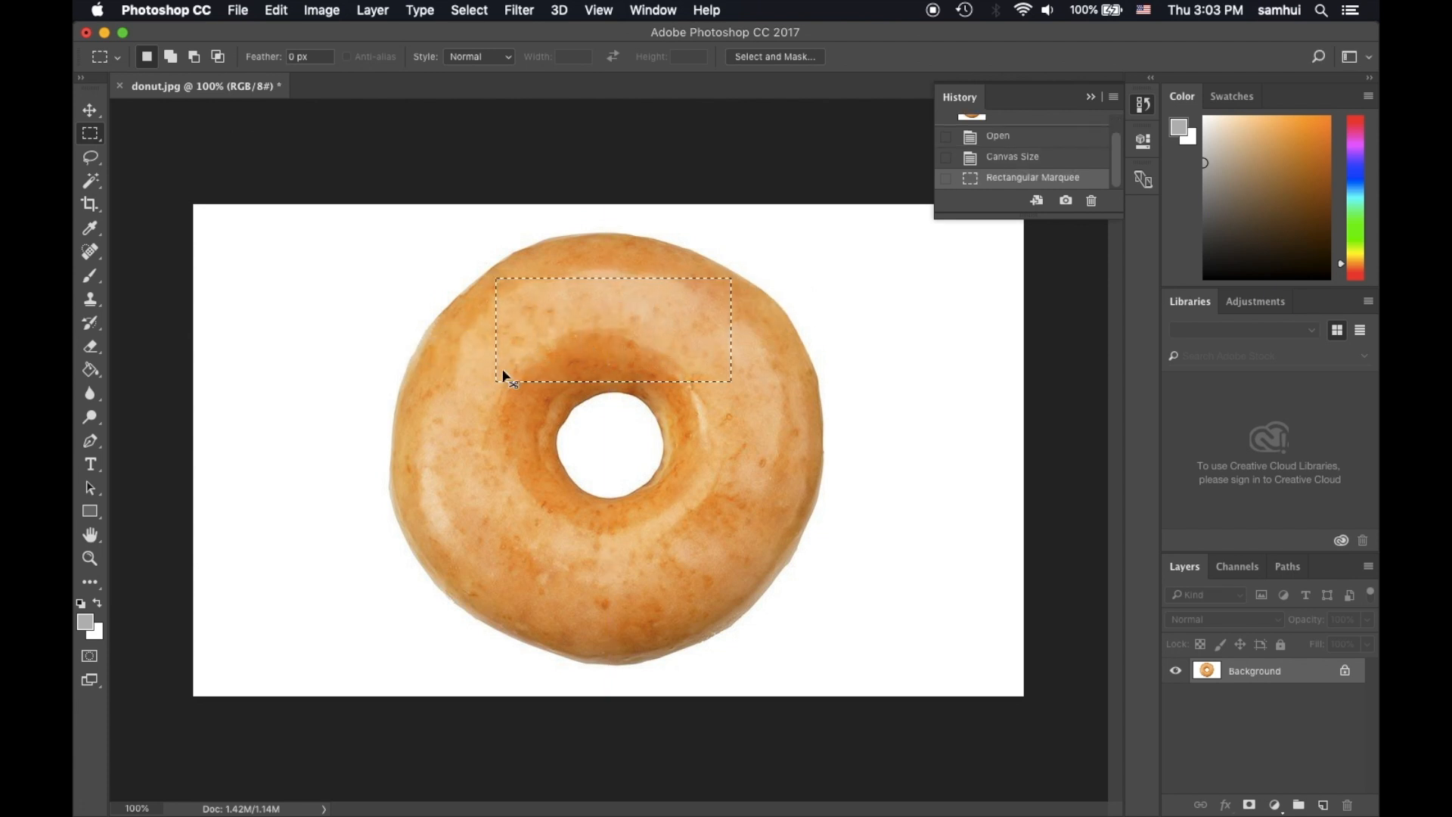
{"action": "key", "text": "super+c"}
{"action": "key", "text": "super+d"}
{"action": "left_click", "coordinate": [90, 110]}
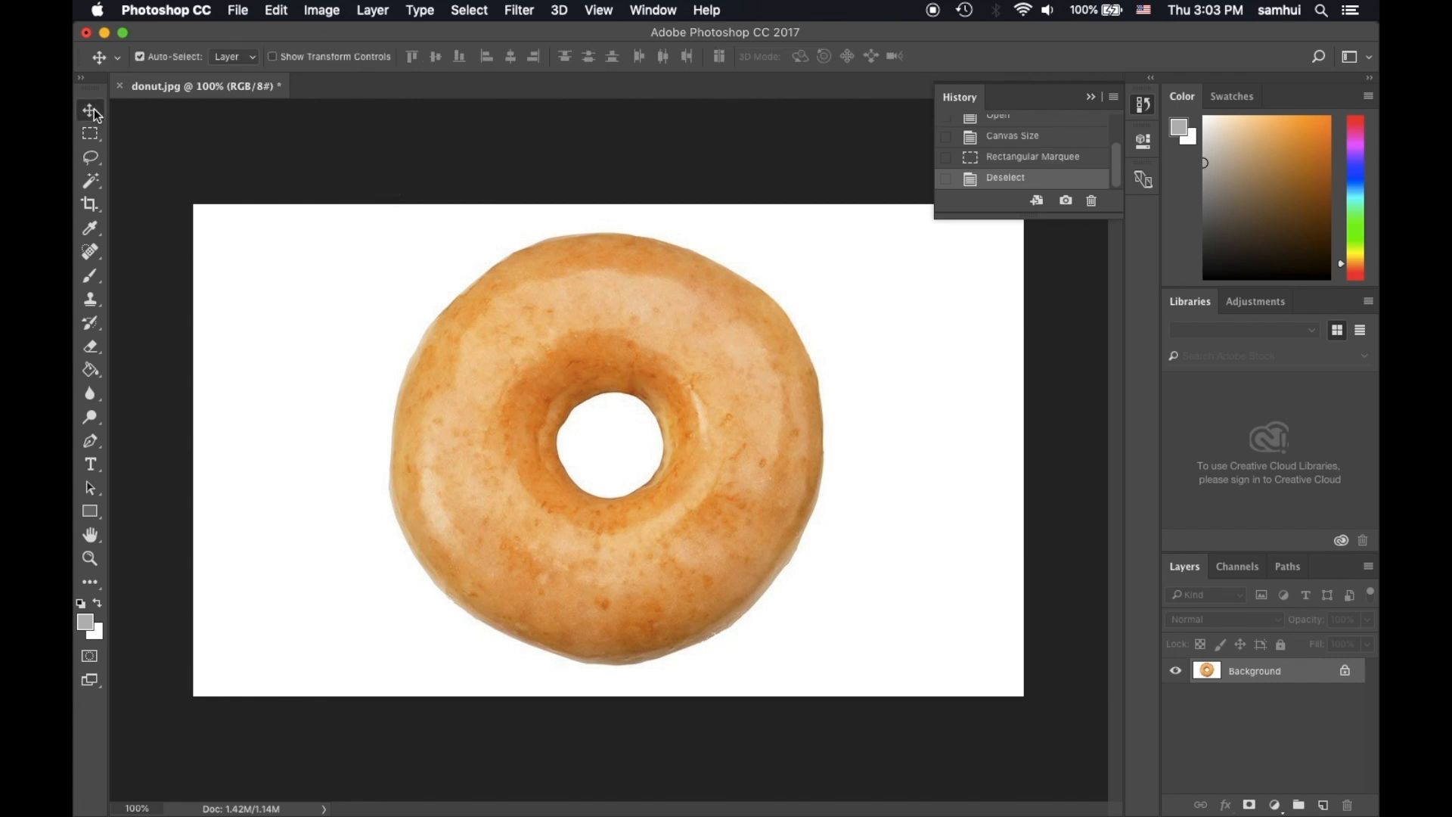
{"action": "key", "text": "super+v"}
{"action": "left_click_drag", "start_coordinate": [706, 460], "coordinate": [474, 345]}
- Rotate the pasted patch about 20.3° and stretch it to about 147% width and 277% height, extending past the canvas's left edge
{"action": "key", "text": "super+t"}
{"action": "left_click_drag", "start_coordinate": [568, 413], "coordinate": [539, 490]}
{"action": "left_click_drag", "start_coordinate": [449, 362], "coordinate": [450, 345]}
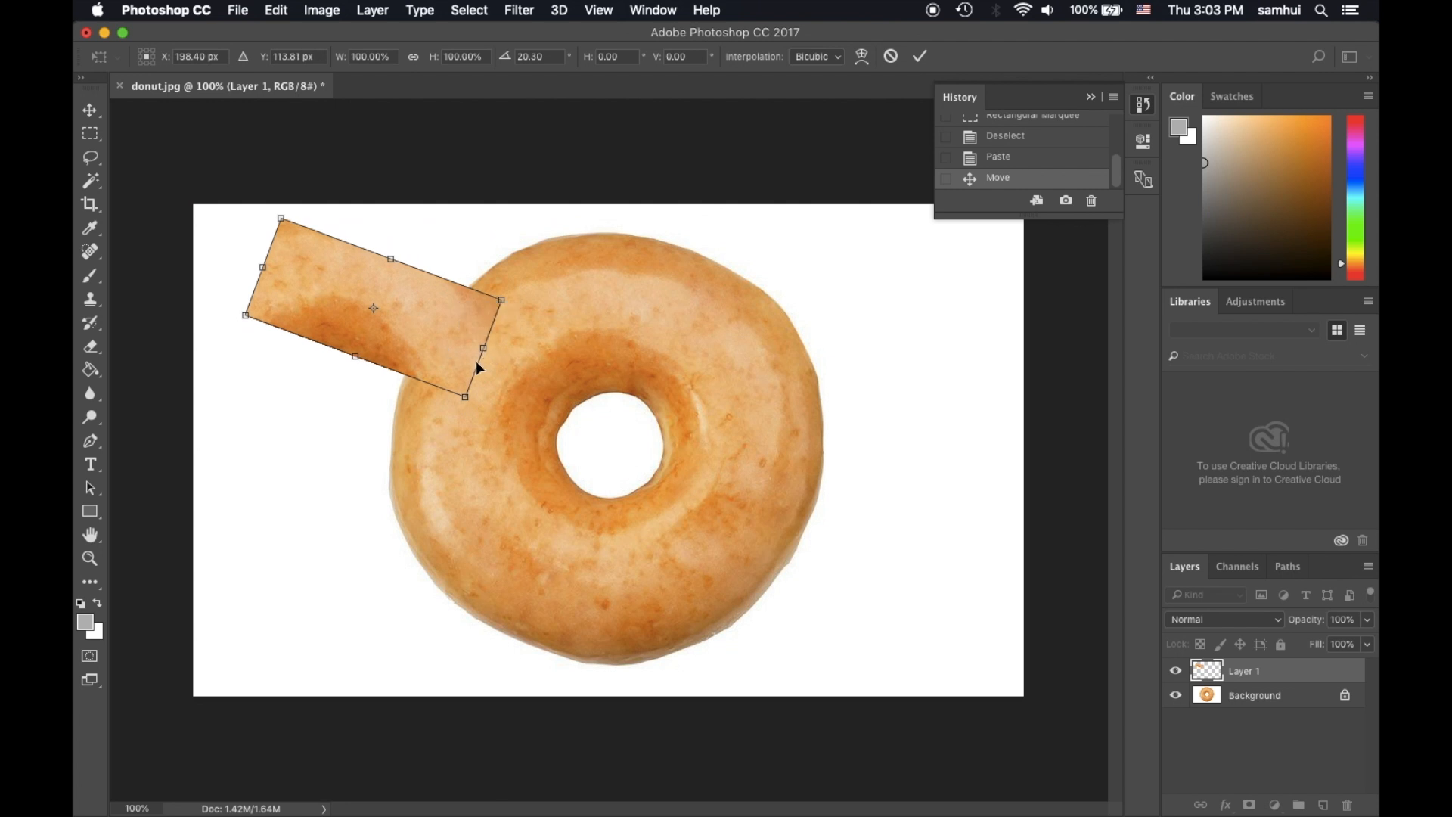
{"action": "left_click_drag", "start_coordinate": [352, 361], "coordinate": [321, 484]}
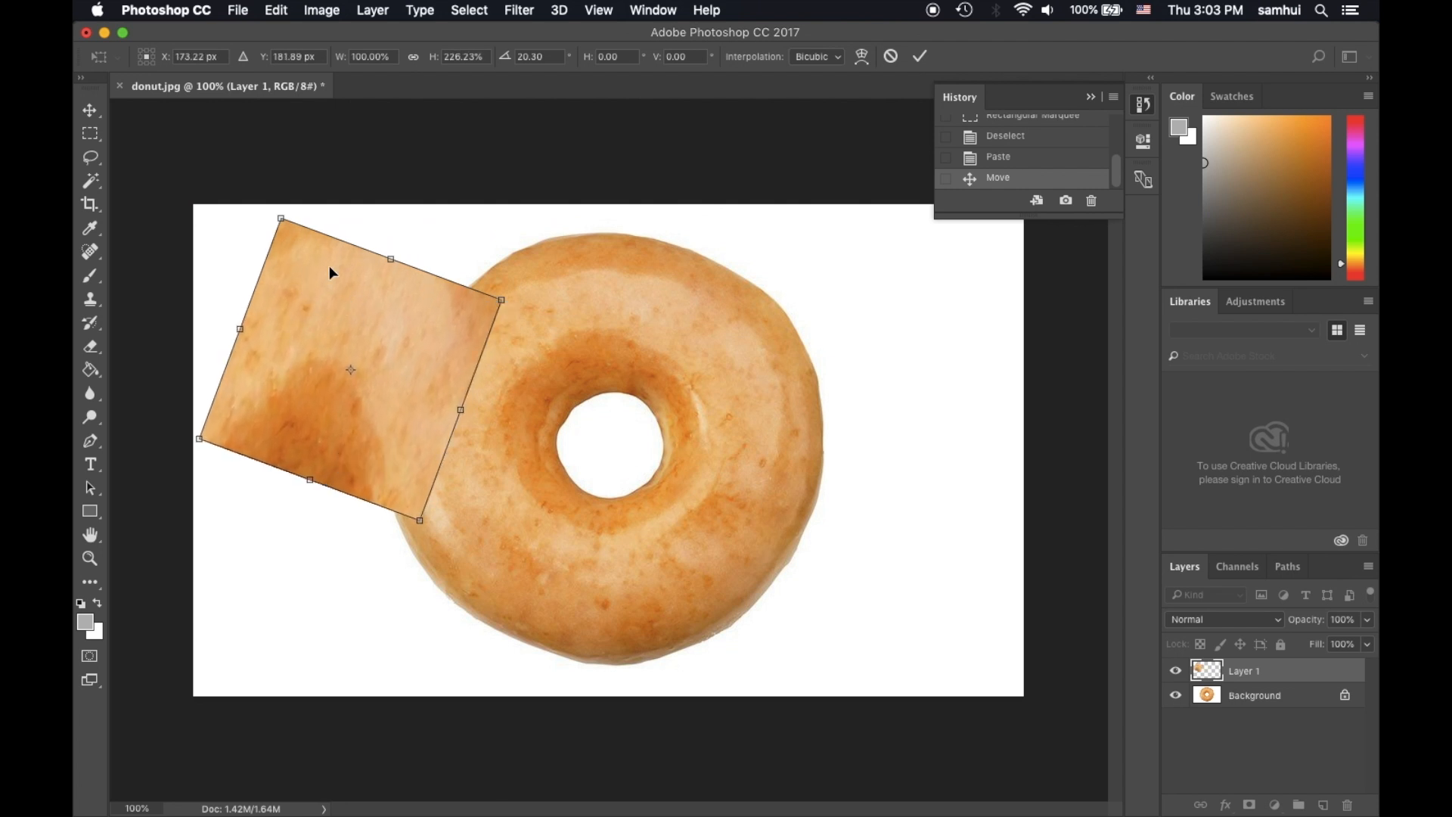
{"action": "left_click_drag", "start_coordinate": [240, 327], "coordinate": [200, 312]}
{"action": "left_click_drag", "start_coordinate": [307, 331], "coordinate": [312, 301]}
{"action": "left_click_drag", "start_coordinate": [464, 390], "coordinate": [460, 386]}
{"action": "left_click_drag", "start_coordinate": [298, 451], "coordinate": [274, 500]}
{"action": "left_click_drag", "start_coordinate": [445, 420], "coordinate": [476, 421]}
{"action": "left_click_drag", "start_coordinate": [196, 319], "coordinate": [150, 290]}
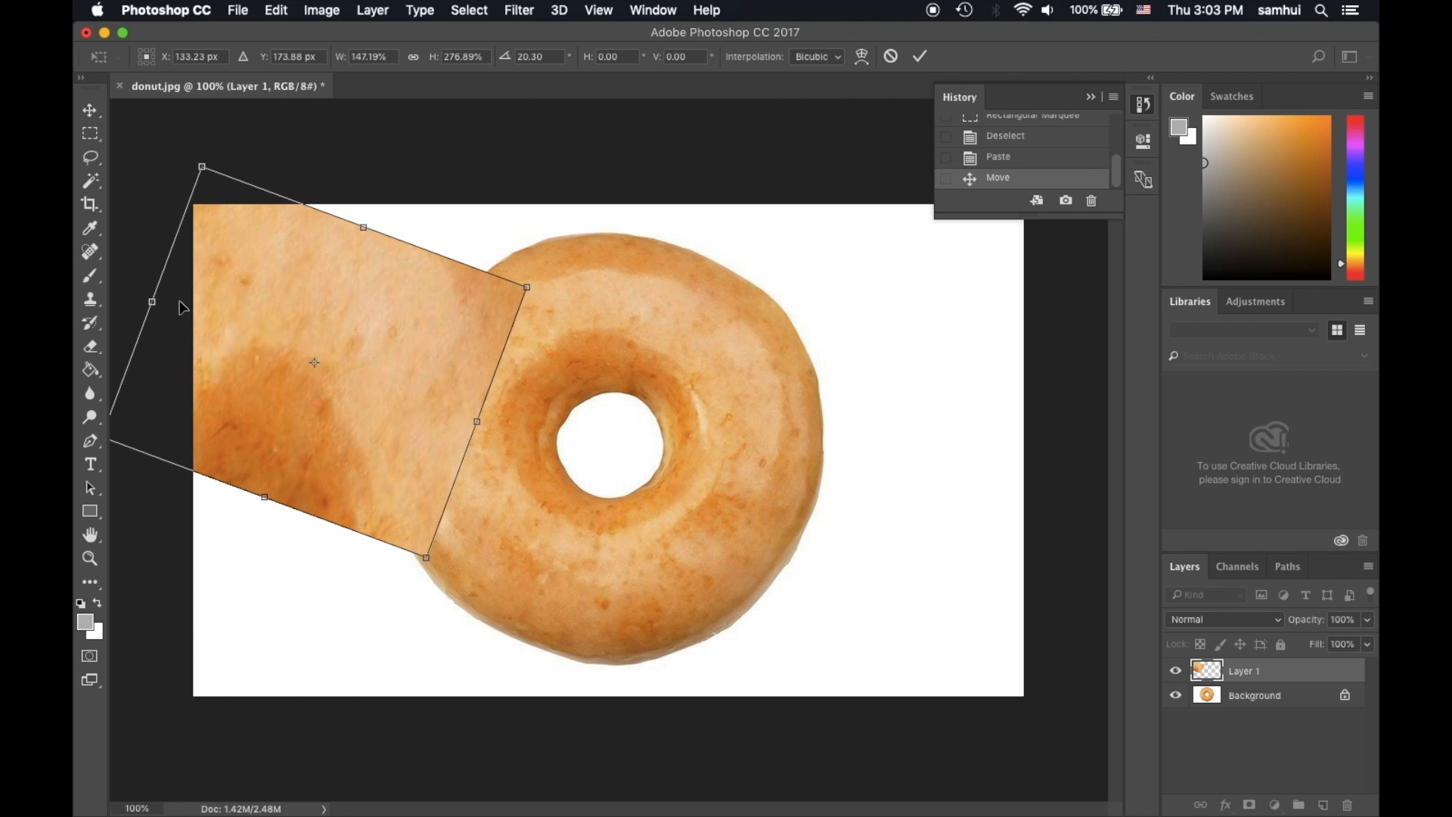
{"action": "key", "text": "Return"}
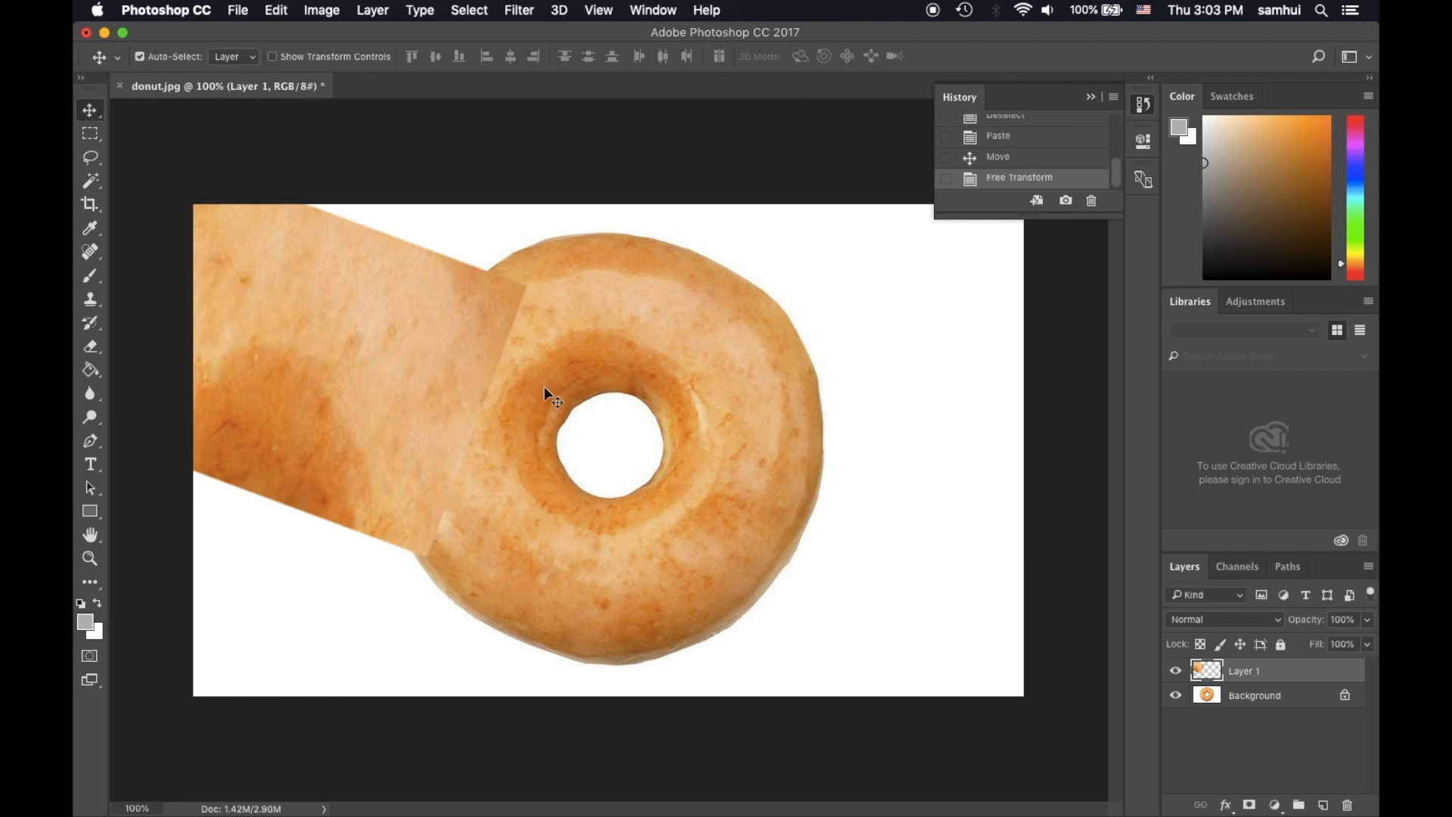
- Duplicate the Layer 1 patch and position the copy over the donut's lower-right side, reaching the canvas's right edge
{"action": "left_click_drag", "start_coordinate": [1193, 655], "coordinate": [1322, 804]}
{"action": "left_click_drag", "start_coordinate": [394, 442], "coordinate": [952, 617]}
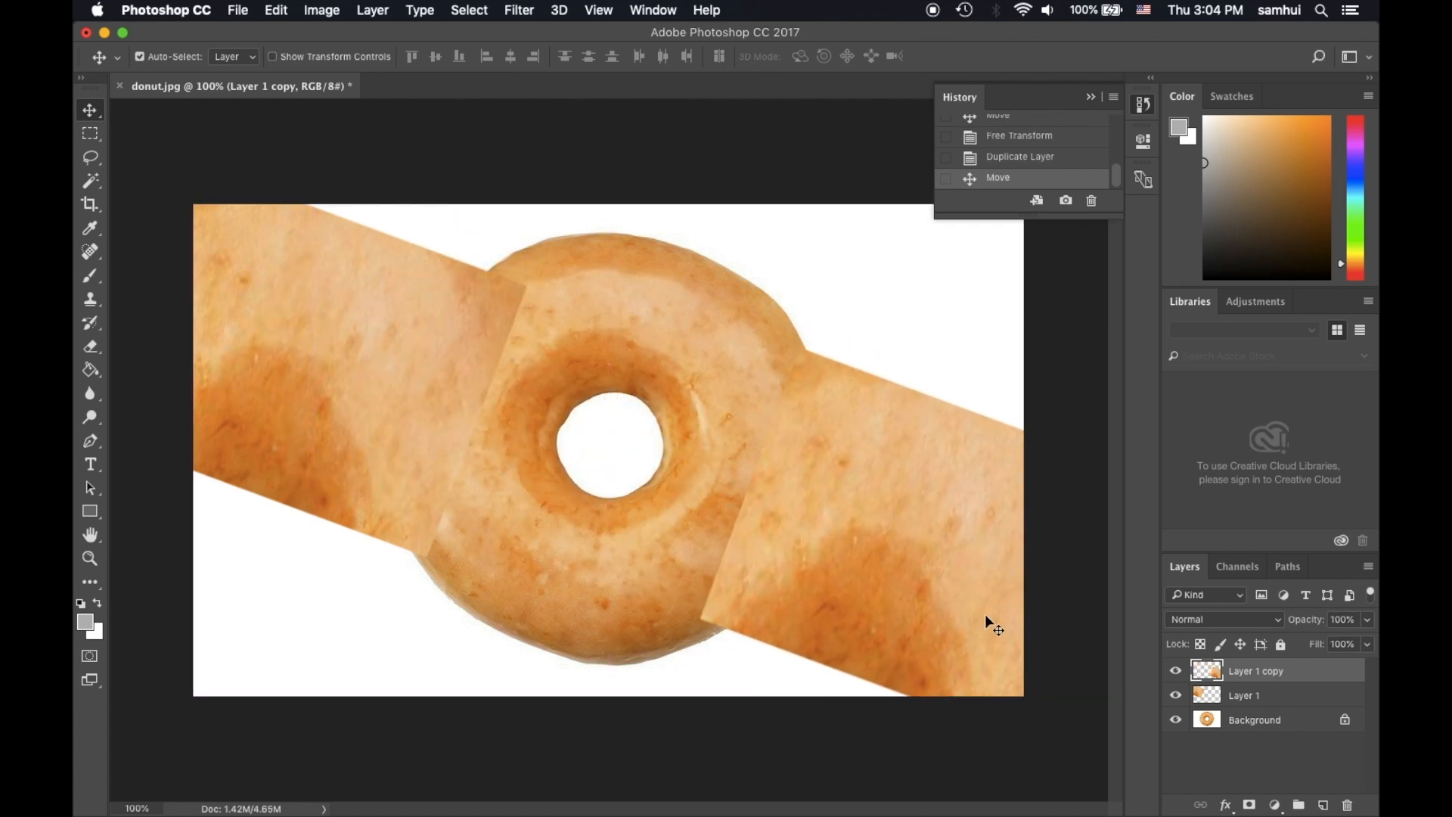
{"action": "mouse_move", "coordinate": [972, 609]}
{"action": "left_mouse_down"}
{"action": "mouse_move", "coordinate": [958, 624]}
{"action": "mouse_move", "coordinate": [952, 608]}
{"action": "left_mouse_up"}
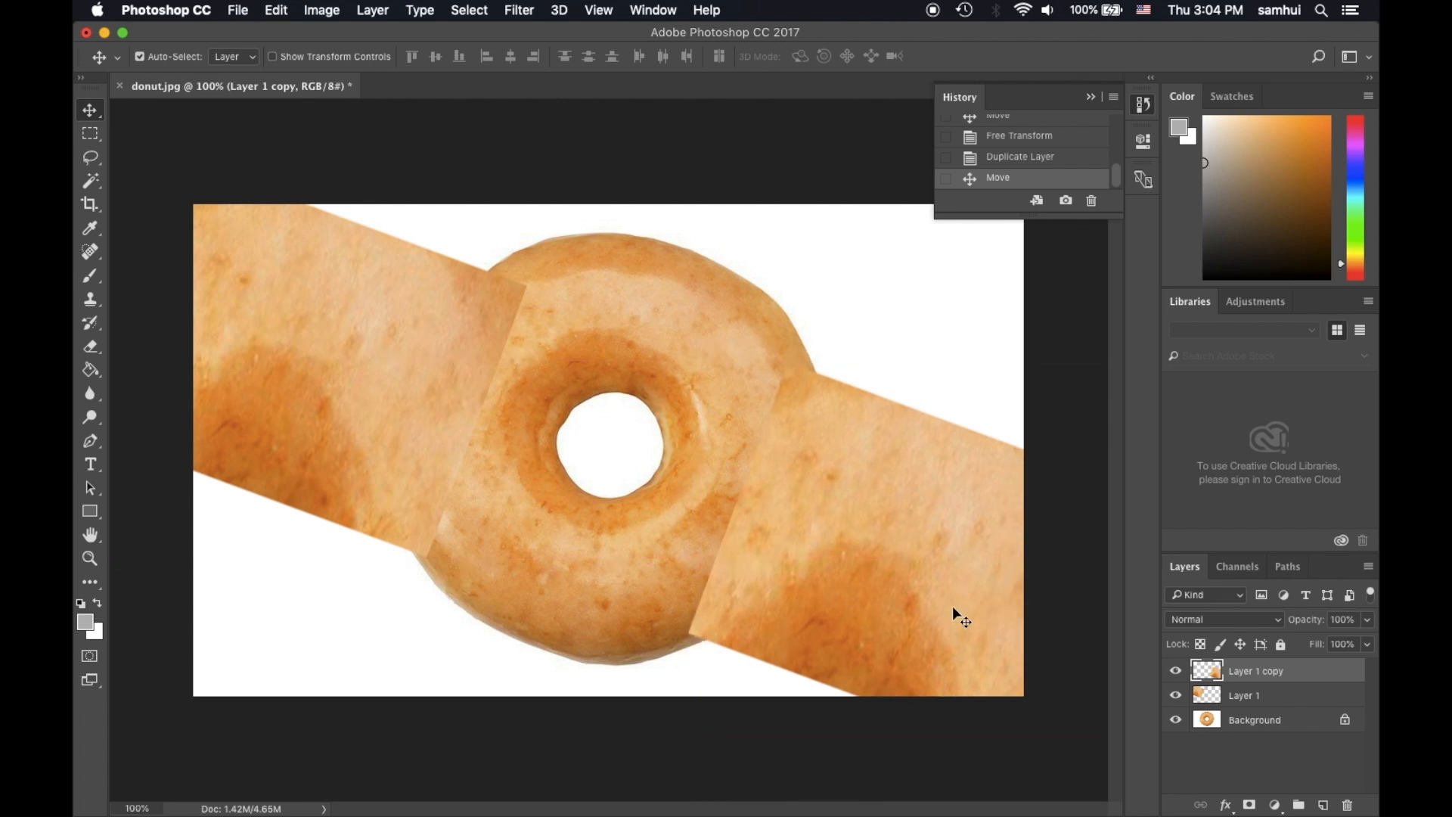
- Set up the Eraser with a soft round brush of 118 px and 0% hardness
{"action": "key", "text": "e"}
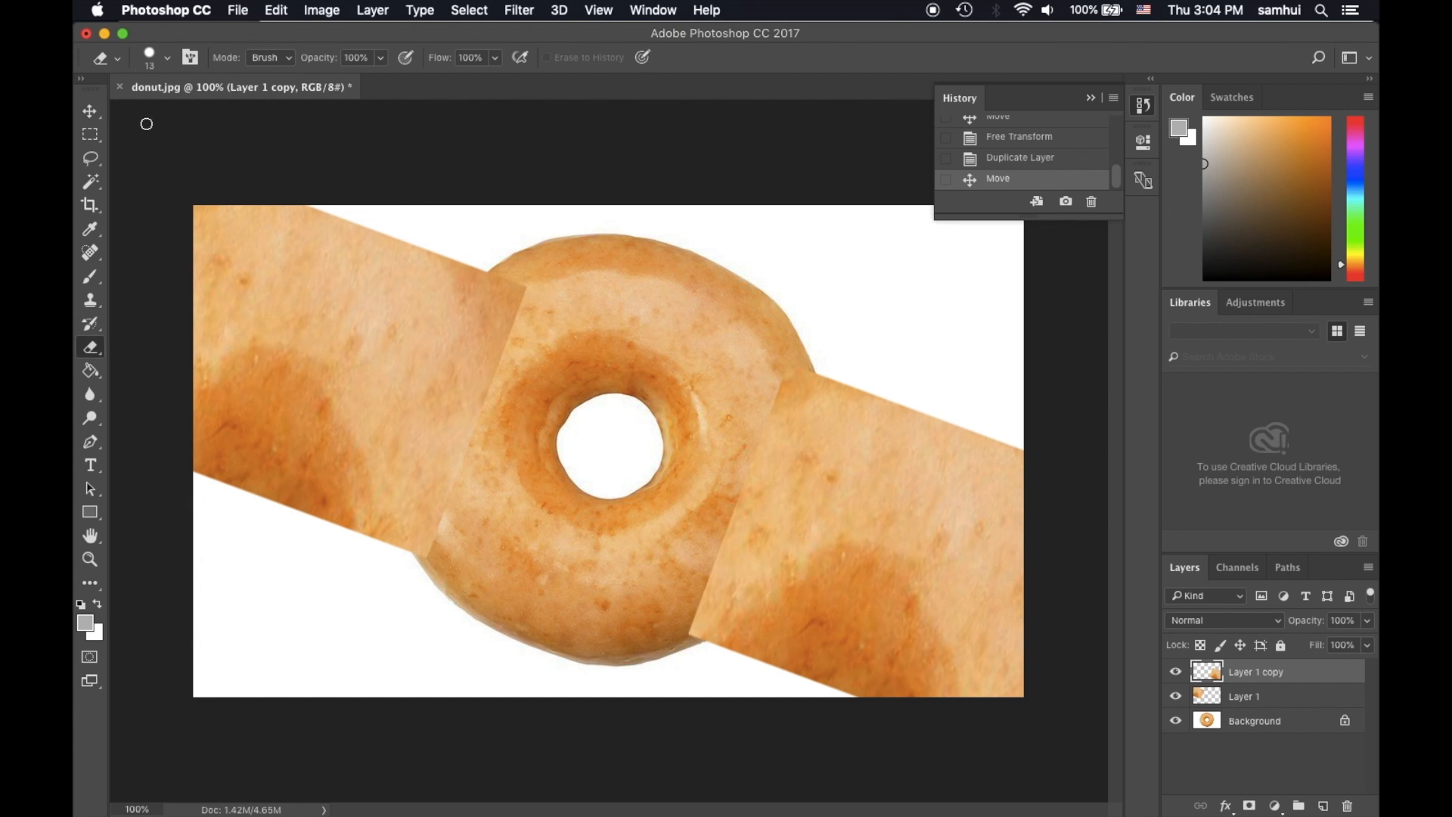
{"action": "left_click", "coordinate": [162, 56]}
{"action": "left_click", "coordinate": [170, 236]}
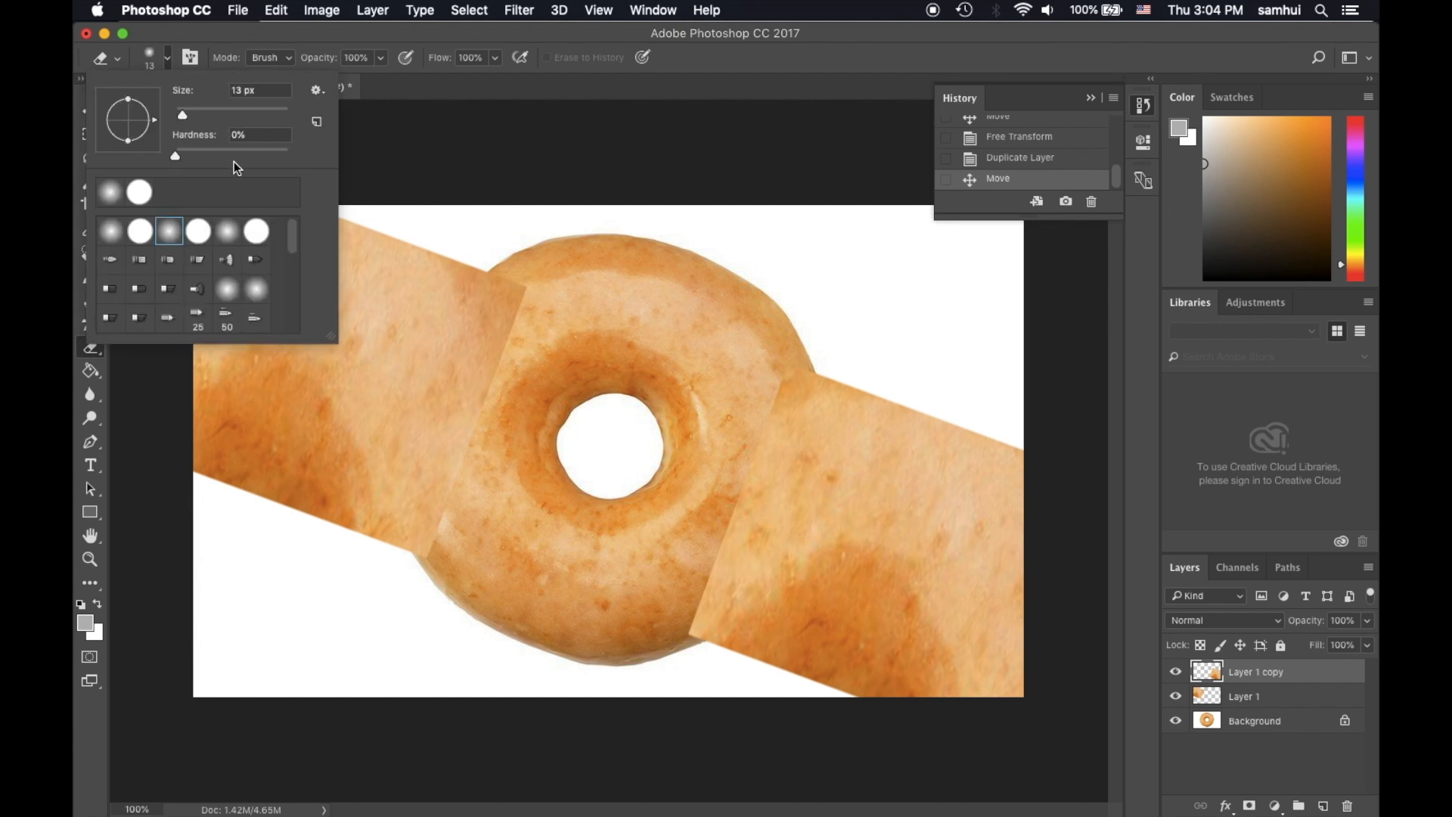
{"action": "left_click", "coordinate": [216, 111]}
{"action": "left_click", "coordinate": [239, 118]}
{"action": "mouse_move", "coordinate": [765, 395]}
{"action": "left_mouse_down"}
{"action": "mouse_move", "coordinate": [746, 476]}
{"action": "mouse_move", "coordinate": [688, 576]}
{"action": "left_mouse_up"}
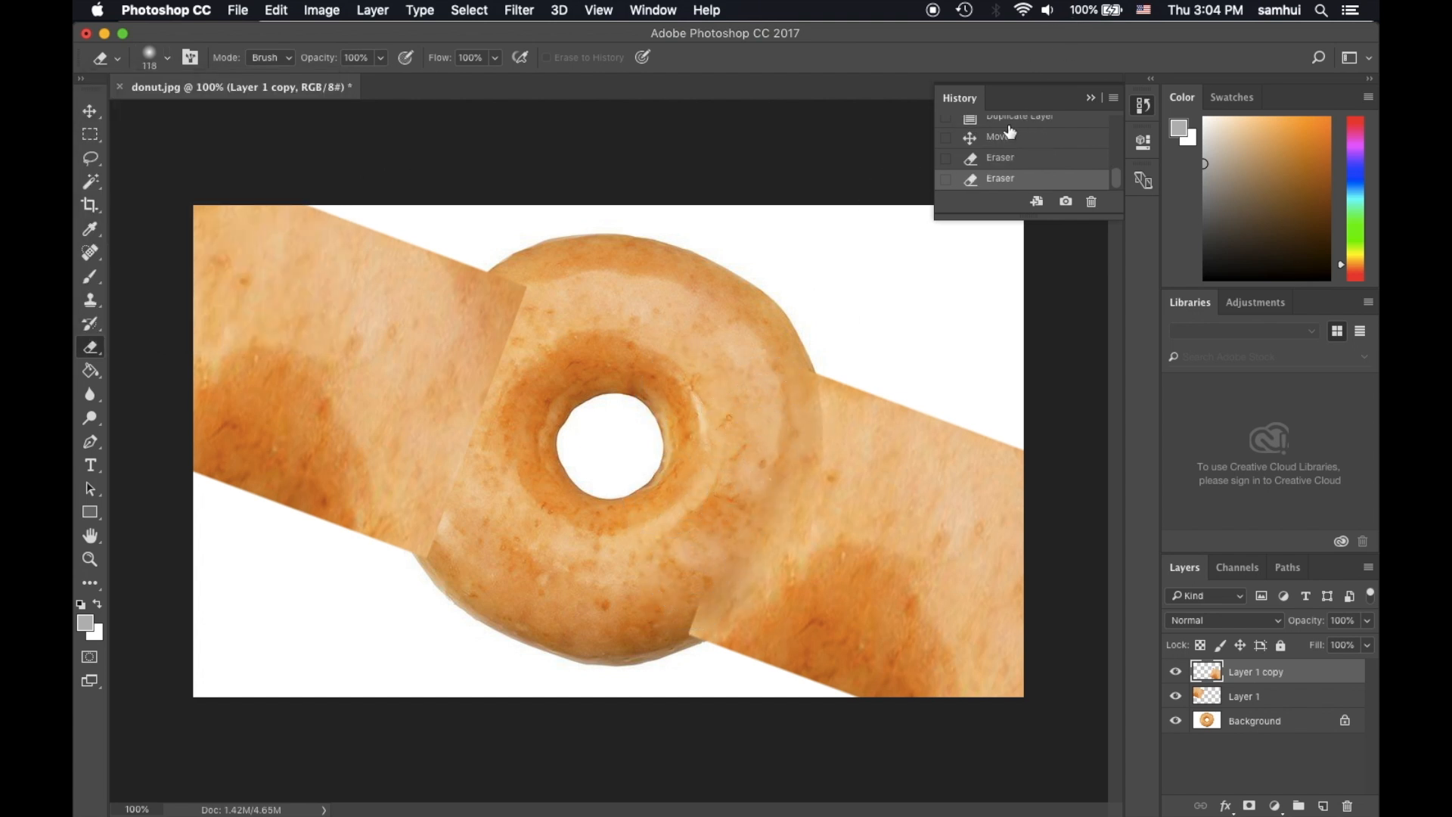
{"action": "left_click", "coordinate": [1000, 157]}
{"action": "left_click", "coordinate": [998, 137]}
- Erase the hard inner edges of the Layer 1 copy and Layer 1 patches to blend them into the donut
{"action": "mouse_move", "coordinate": [736, 385]}
{"action": "left_mouse_down"}
{"action": "mouse_move", "coordinate": [745, 424]}
{"action": "mouse_move", "coordinate": [744, 393]}
{"action": "mouse_move", "coordinate": [687, 592]}
{"action": "left_mouse_up"}
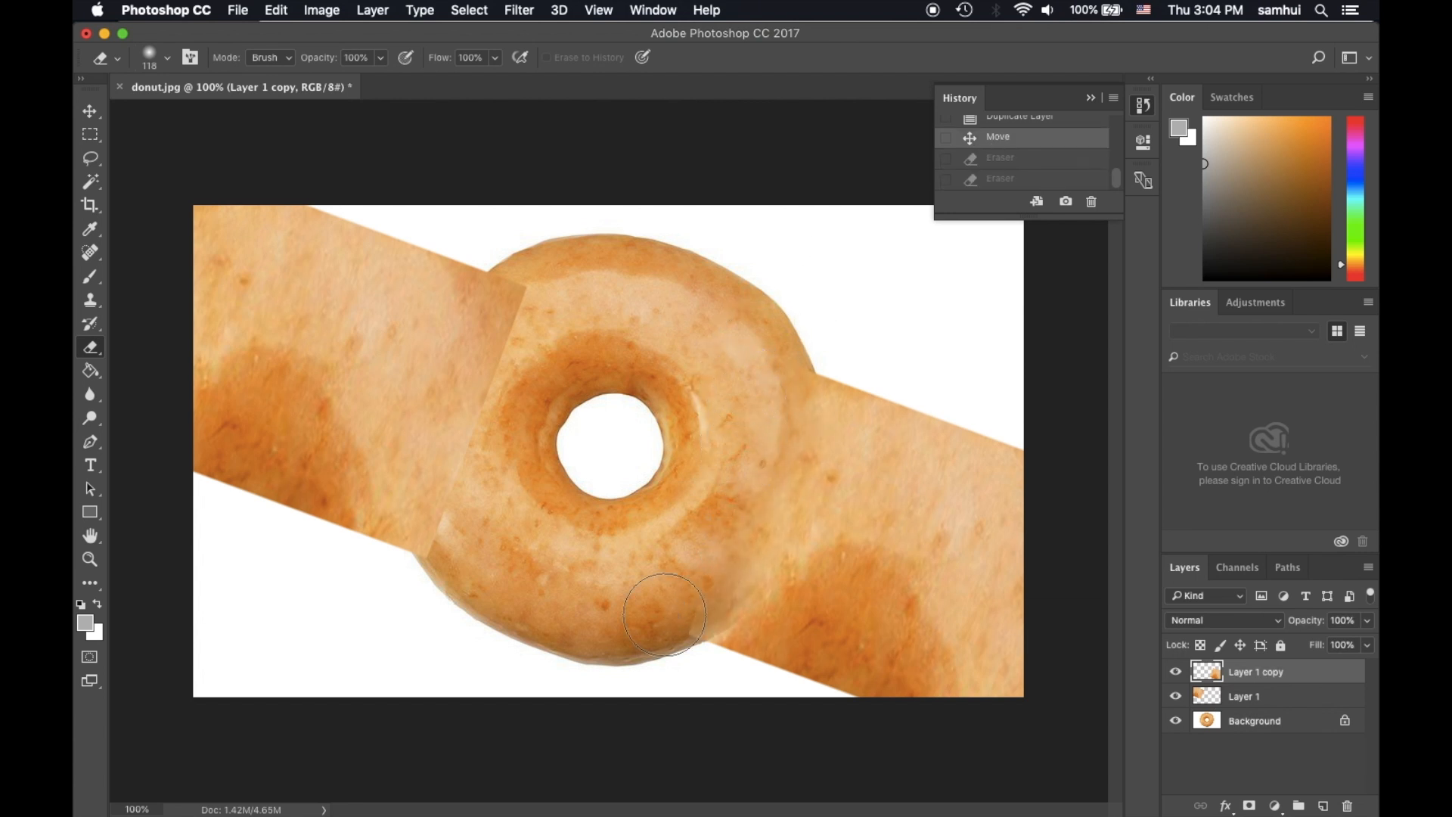
{"action": "left_click", "coordinate": [1216, 705]}
{"action": "mouse_move", "coordinate": [560, 560]}
{"action": "left_mouse_down"}
{"action": "mouse_move", "coordinate": [491, 532]}
{"action": "mouse_move", "coordinate": [476, 469]}
{"action": "mouse_move", "coordinate": [542, 310]}
{"action": "mouse_move", "coordinate": [503, 382]}
{"action": "mouse_move", "coordinate": [462, 531]}
{"action": "left_mouse_up"}
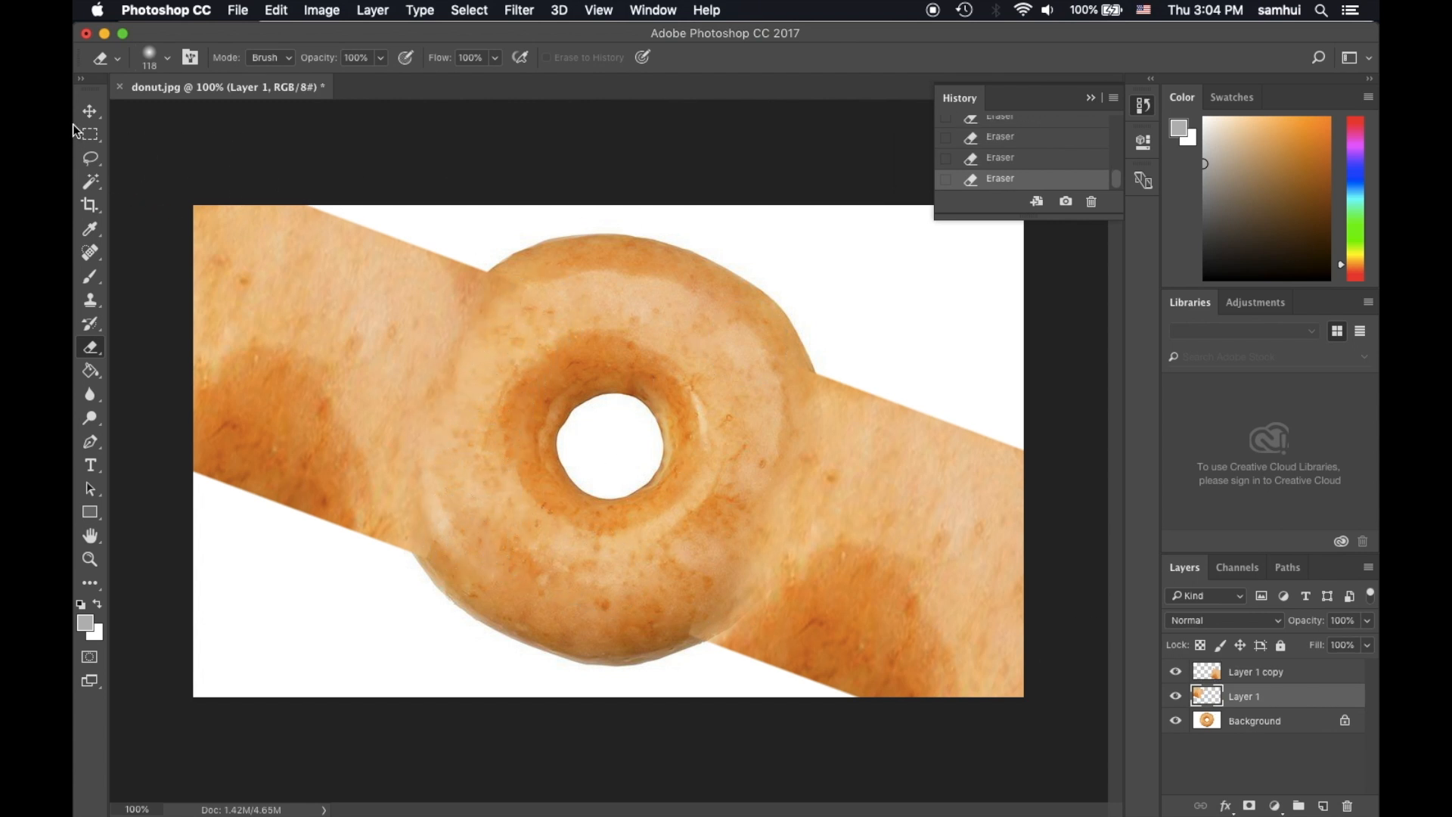
- Flatten the image and duplicate the Background layer, leaving the original hidden
{"action": "left_click", "coordinate": [90, 115]}
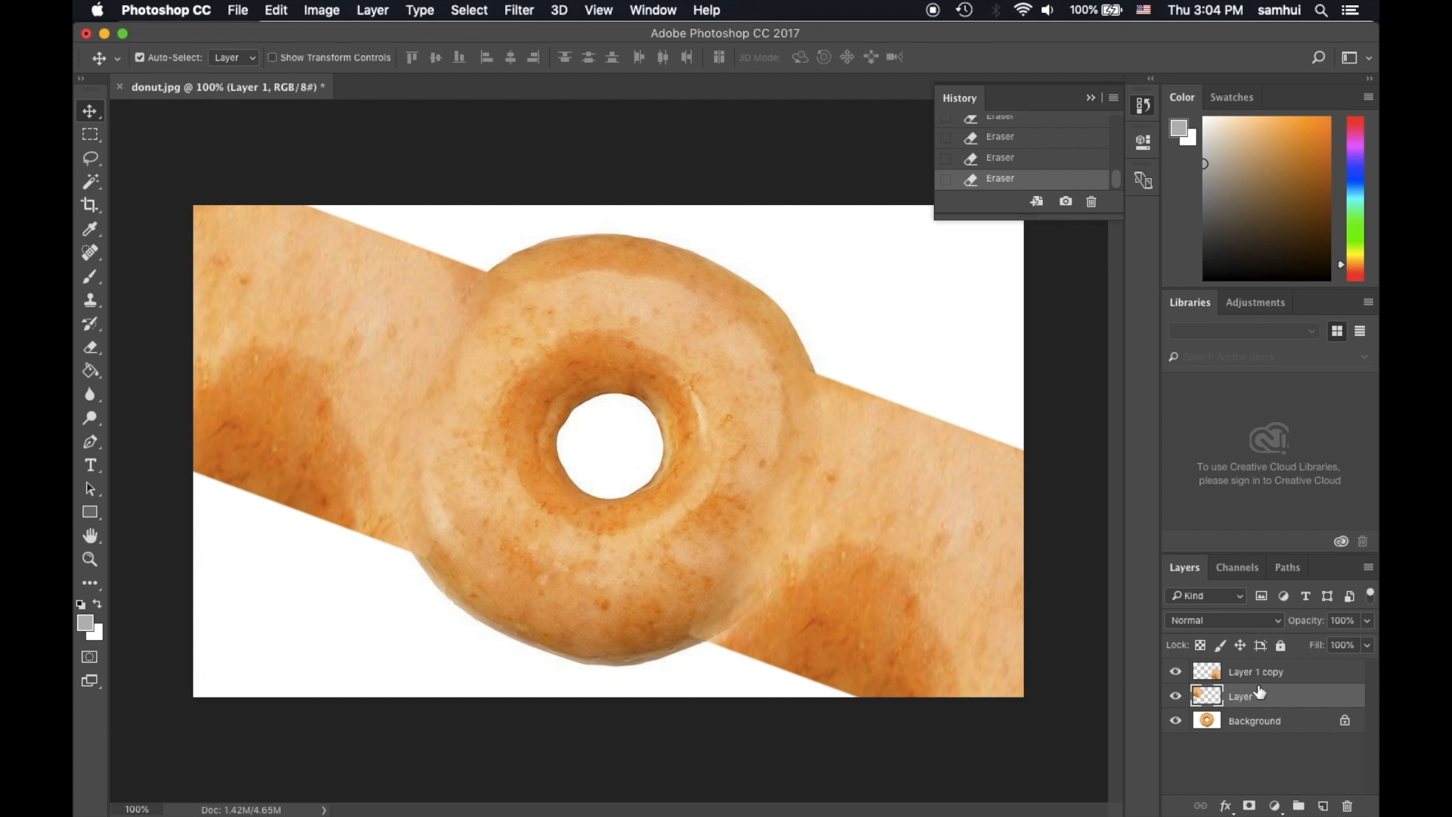
{"action": "left_click", "coordinate": [1368, 568]}
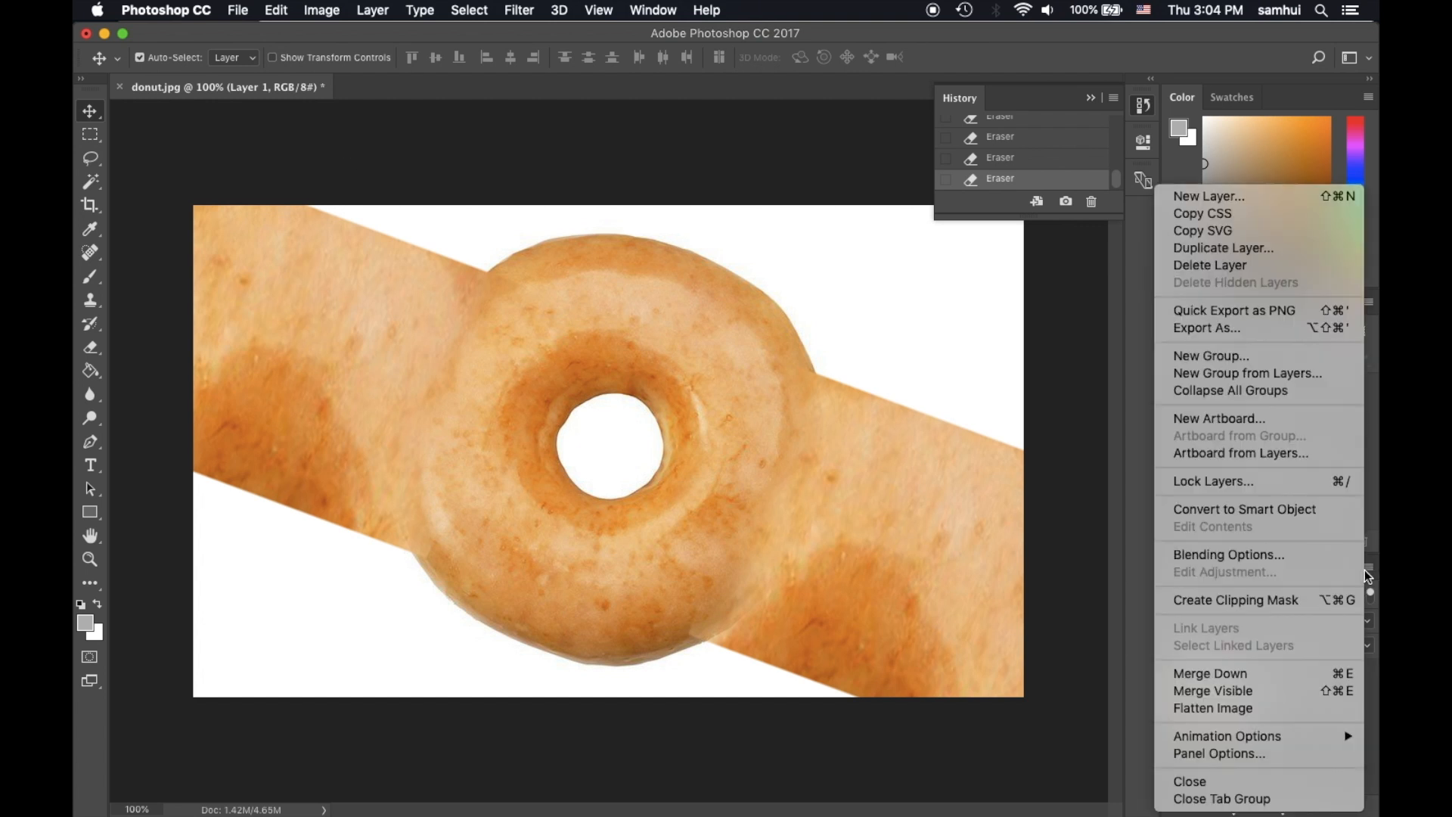
{"action": "left_click", "coordinate": [1270, 710]}
{"action": "left_click_drag", "start_coordinate": [1205, 675], "coordinate": [1322, 805]}
{"action": "left_click", "coordinate": [1175, 697]}
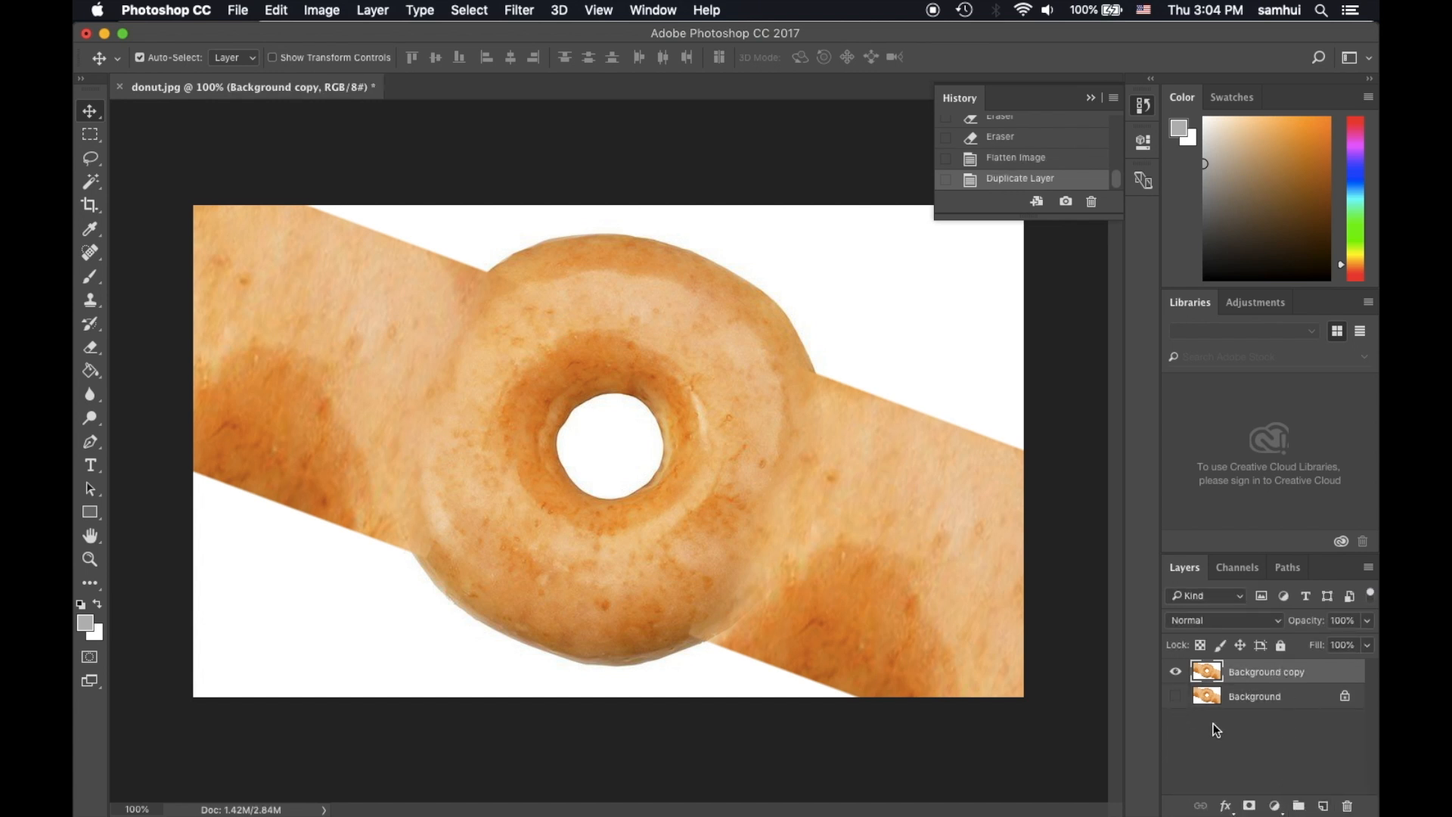
- Duplicate the Background copy layer and strongly lower the opacity of the new top layer
{"action": "left_click_drag", "start_coordinate": [1208, 670], "coordinate": [1321, 804]}
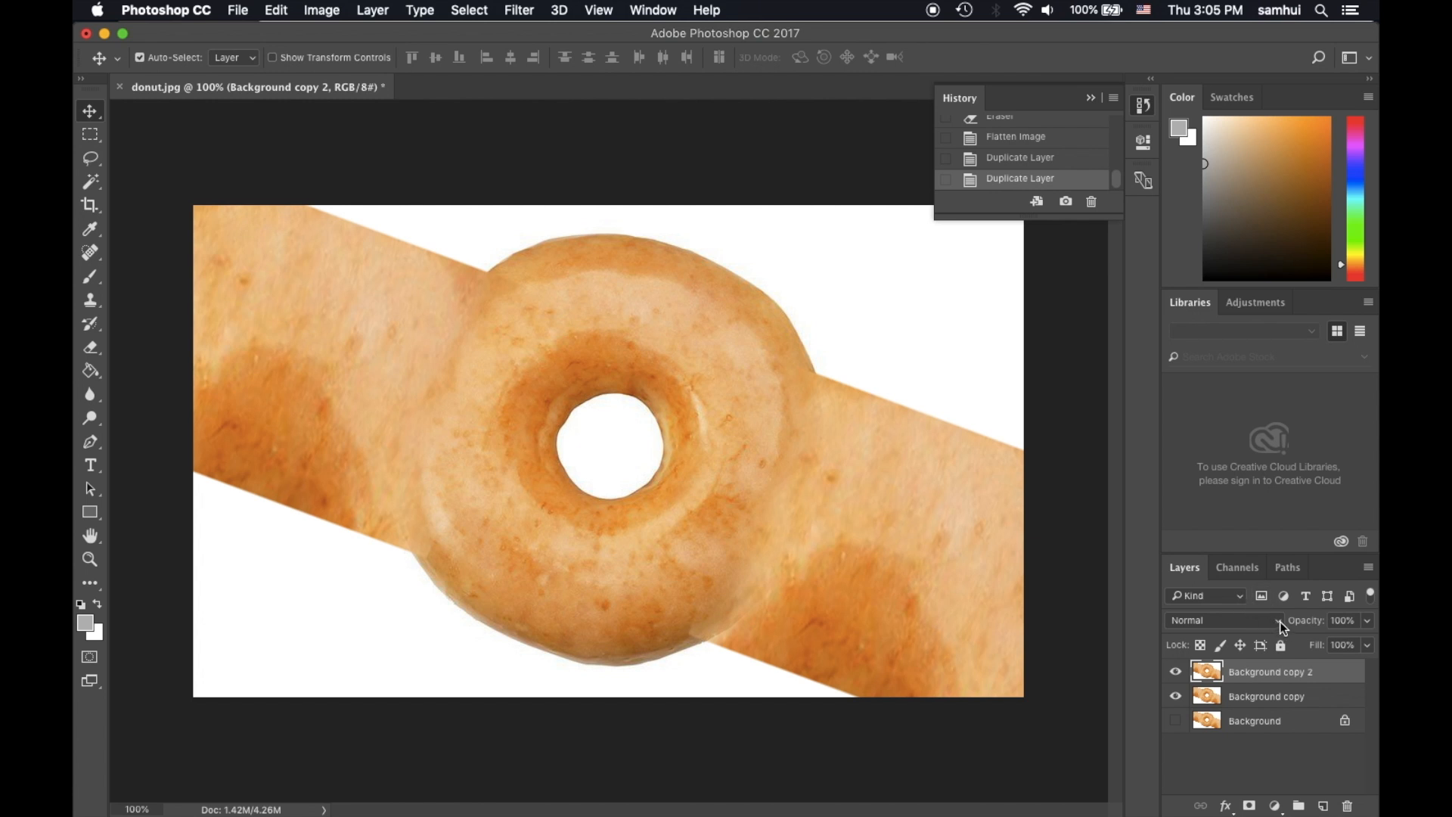
{"action": "left_click", "coordinate": [1367, 621]}
{"action": "left_click_drag", "start_coordinate": [1300, 645], "coordinate": [1300, 647]}
- Add a layer mask to Background copy and fill it with black (#000000) using the Paint Bucket
{"action": "left_click", "coordinate": [1240, 701]}
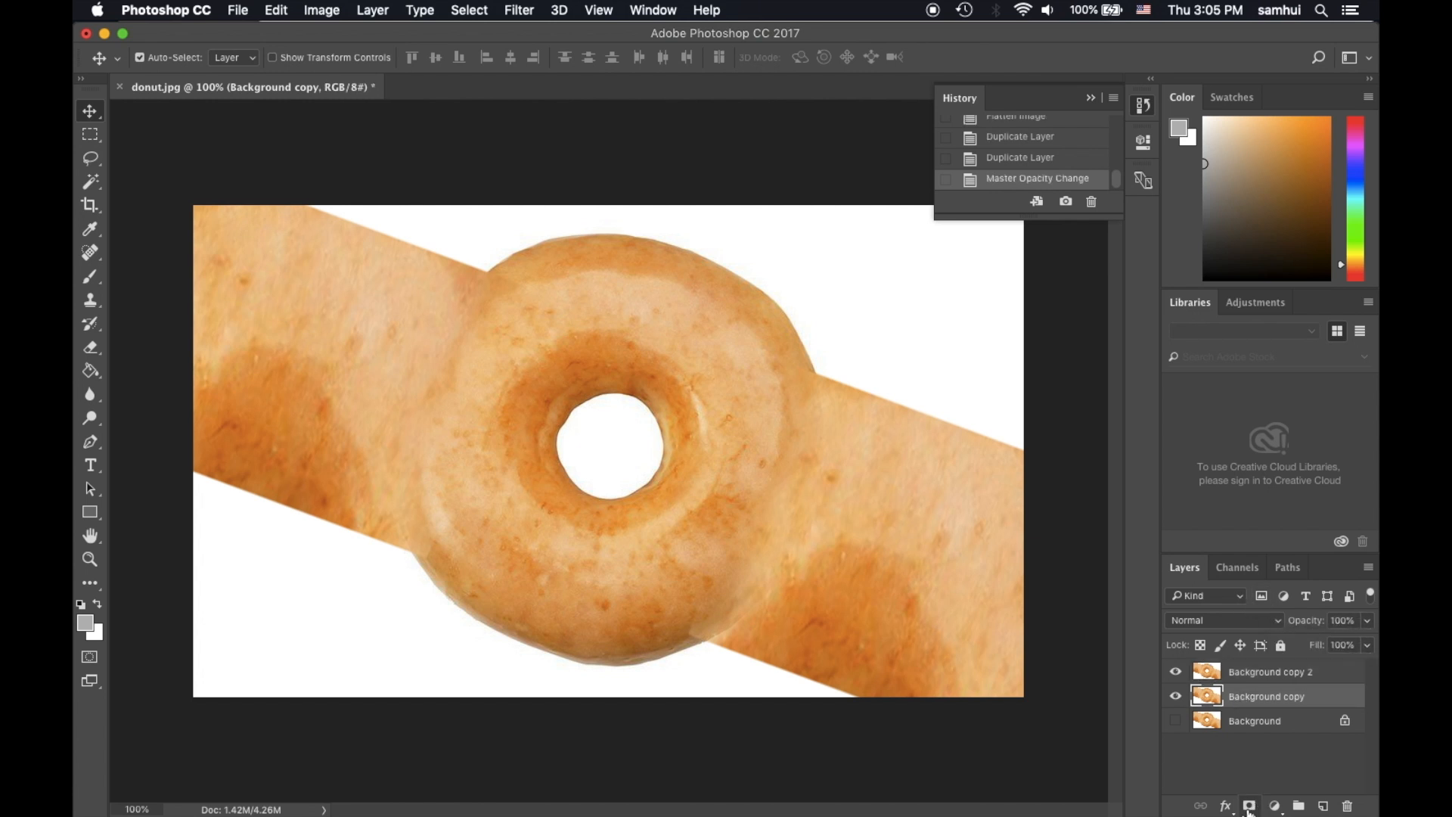
{"action": "left_click", "coordinate": [1249, 806]}
{"action": "left_click", "coordinate": [85, 622]}
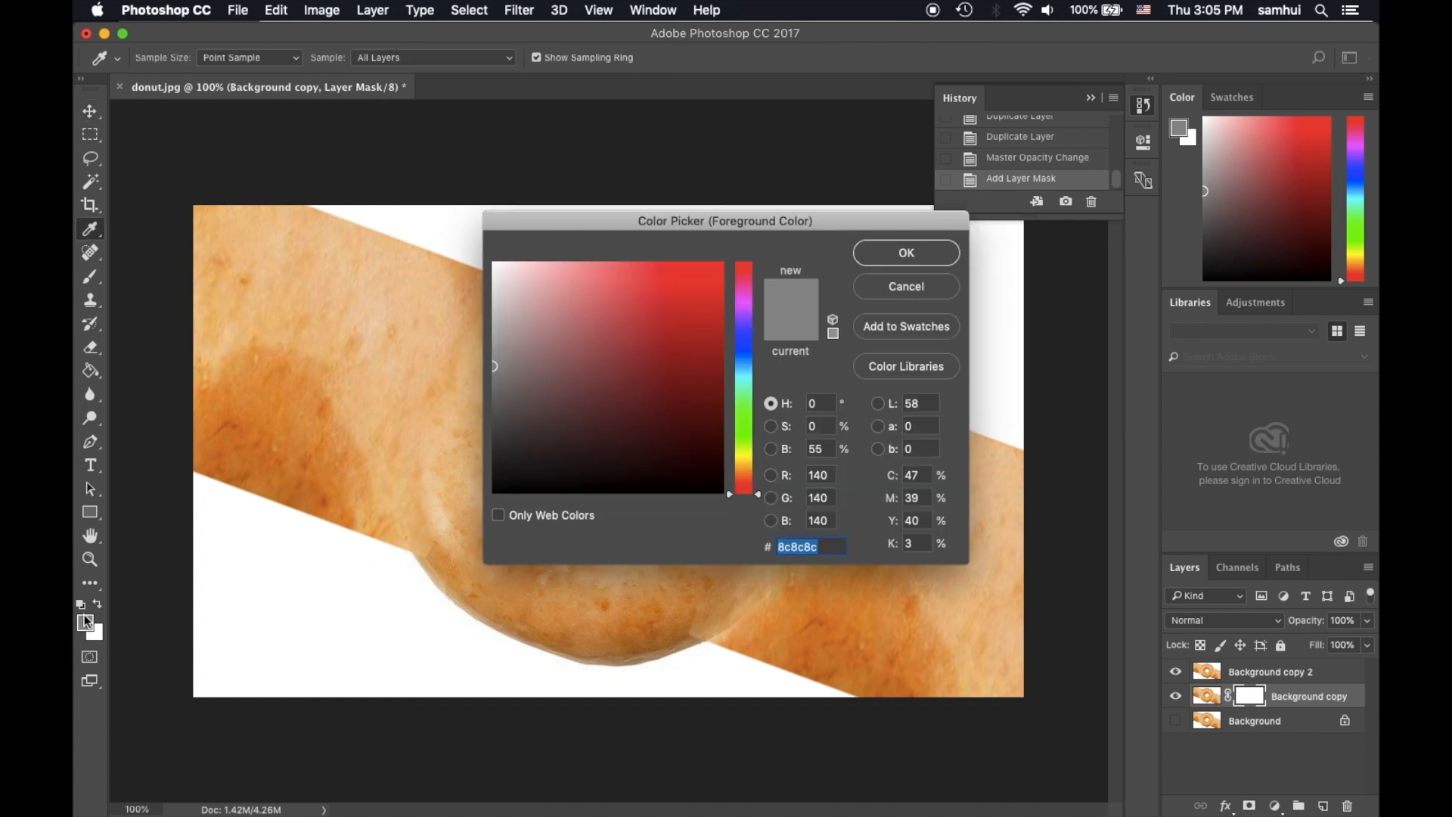
{"action": "left_click_drag", "start_coordinate": [618, 470], "coordinate": [434, 533]}
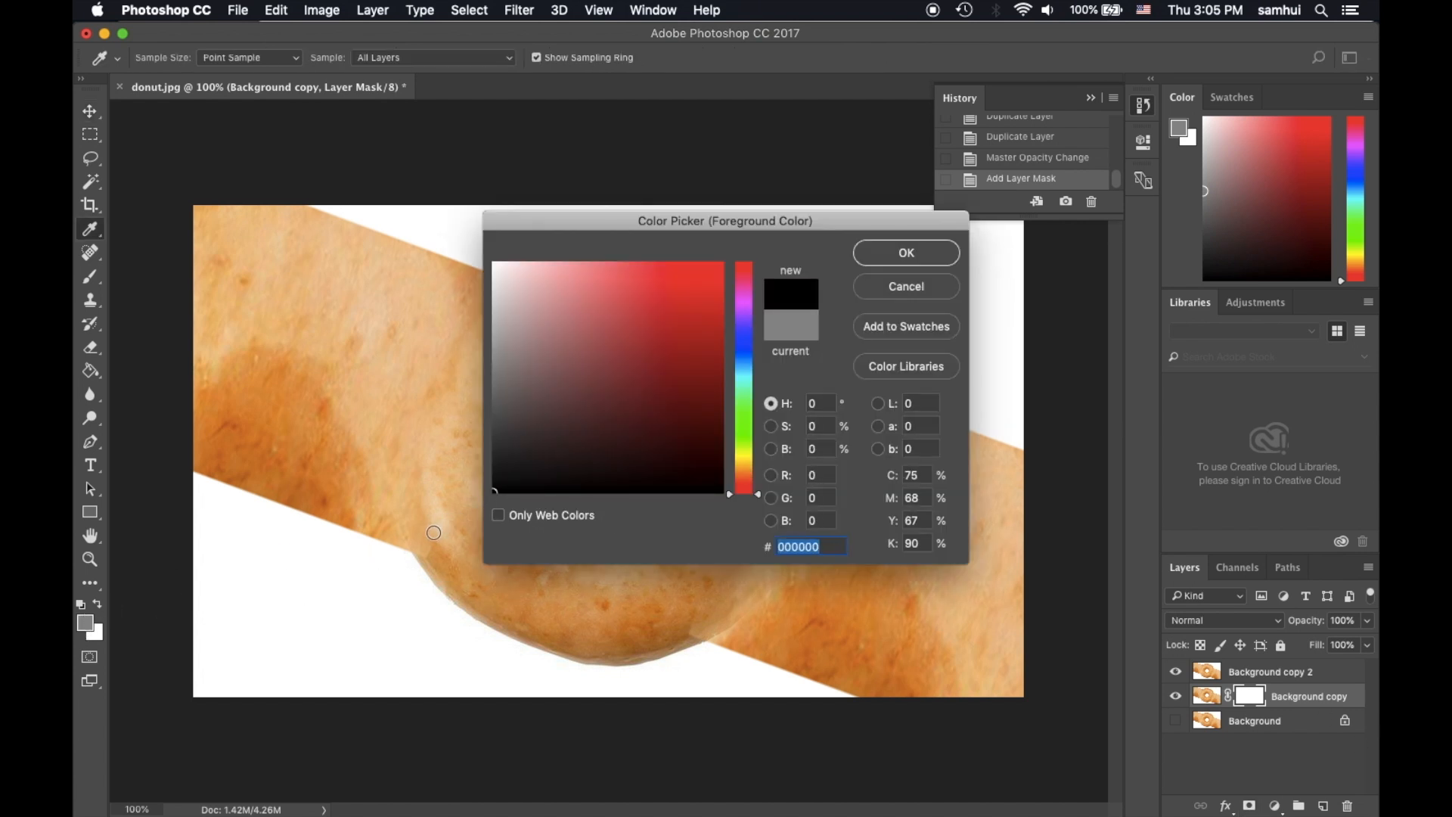
{"action": "left_click", "coordinate": [883, 256]}
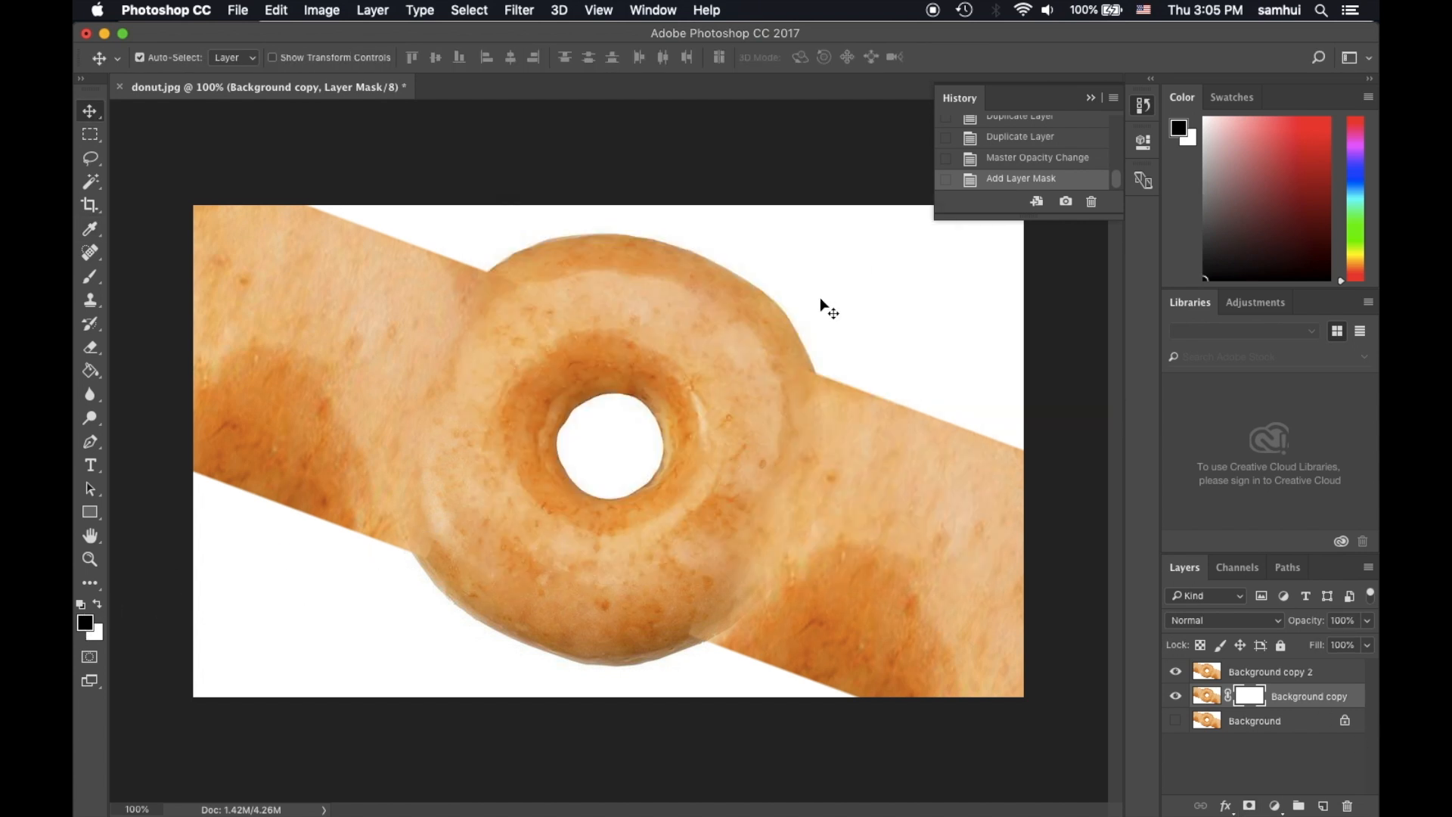
{"action": "left_click", "coordinate": [90, 372]}
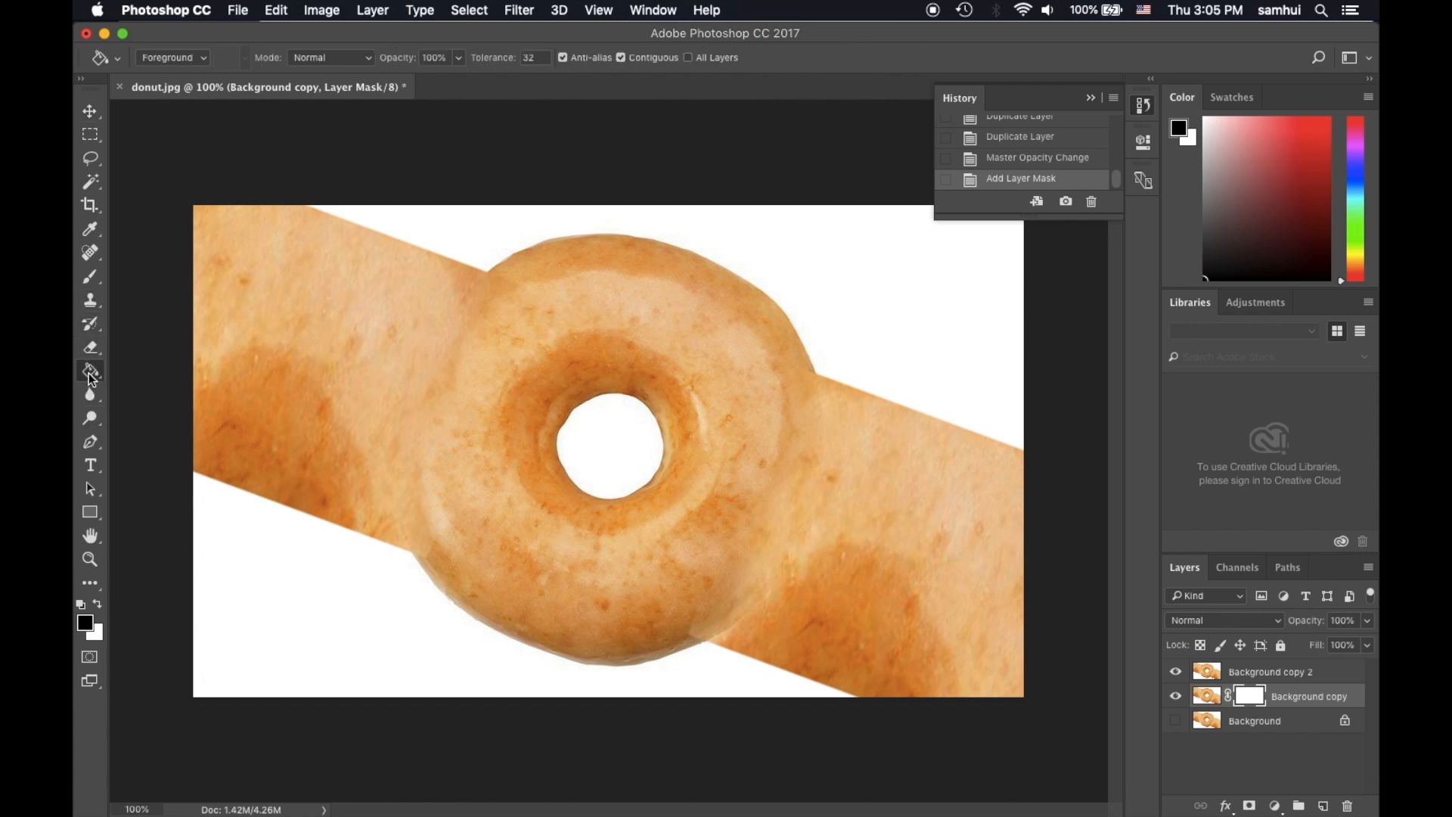
{"action": "left_click", "coordinate": [338, 408]}
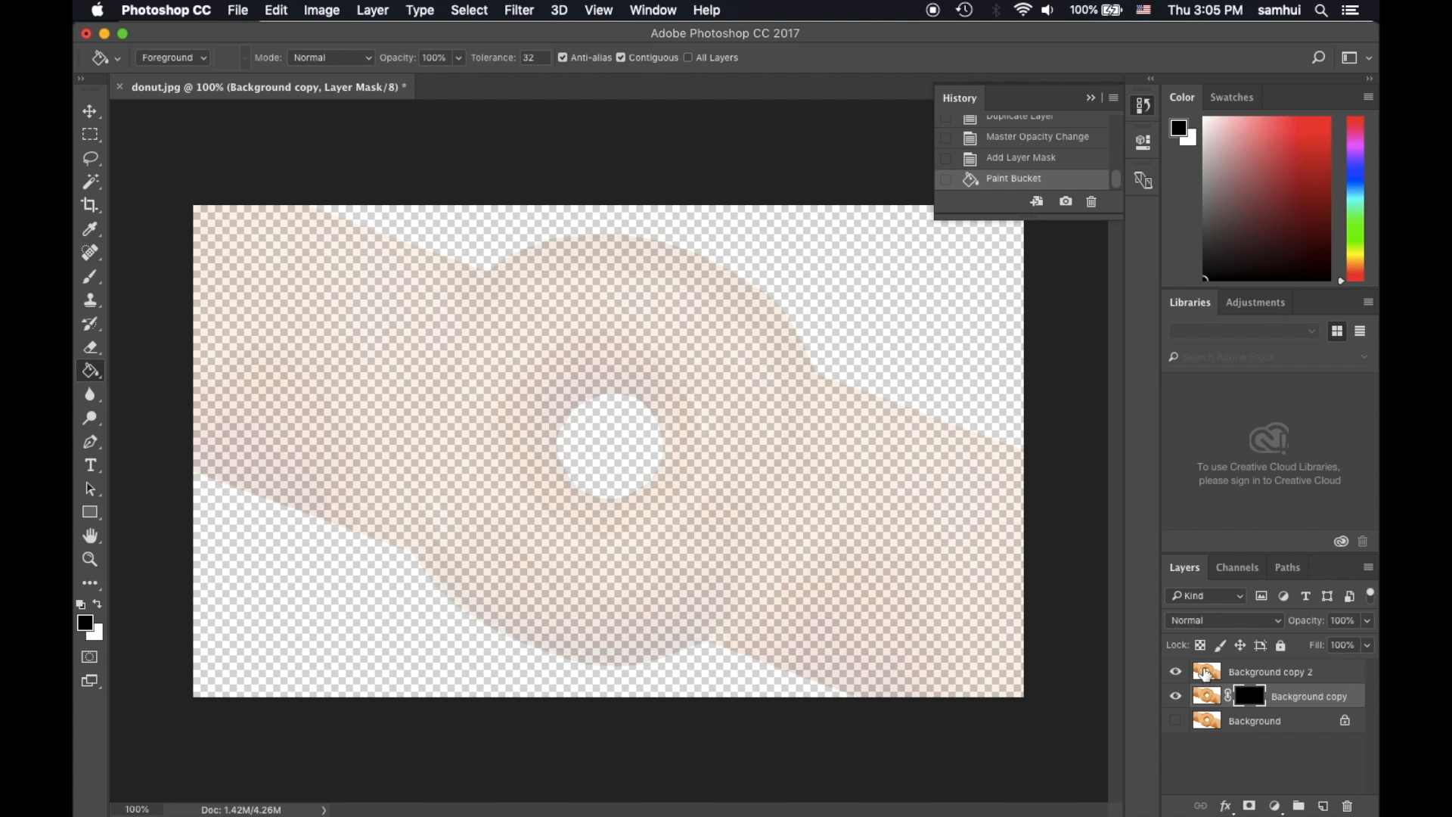
- Paint dark grey #454545 on the Background copy mask over the patches on both sides of the donut with a soft 81 px brush
{"action": "key", "text": "b"}
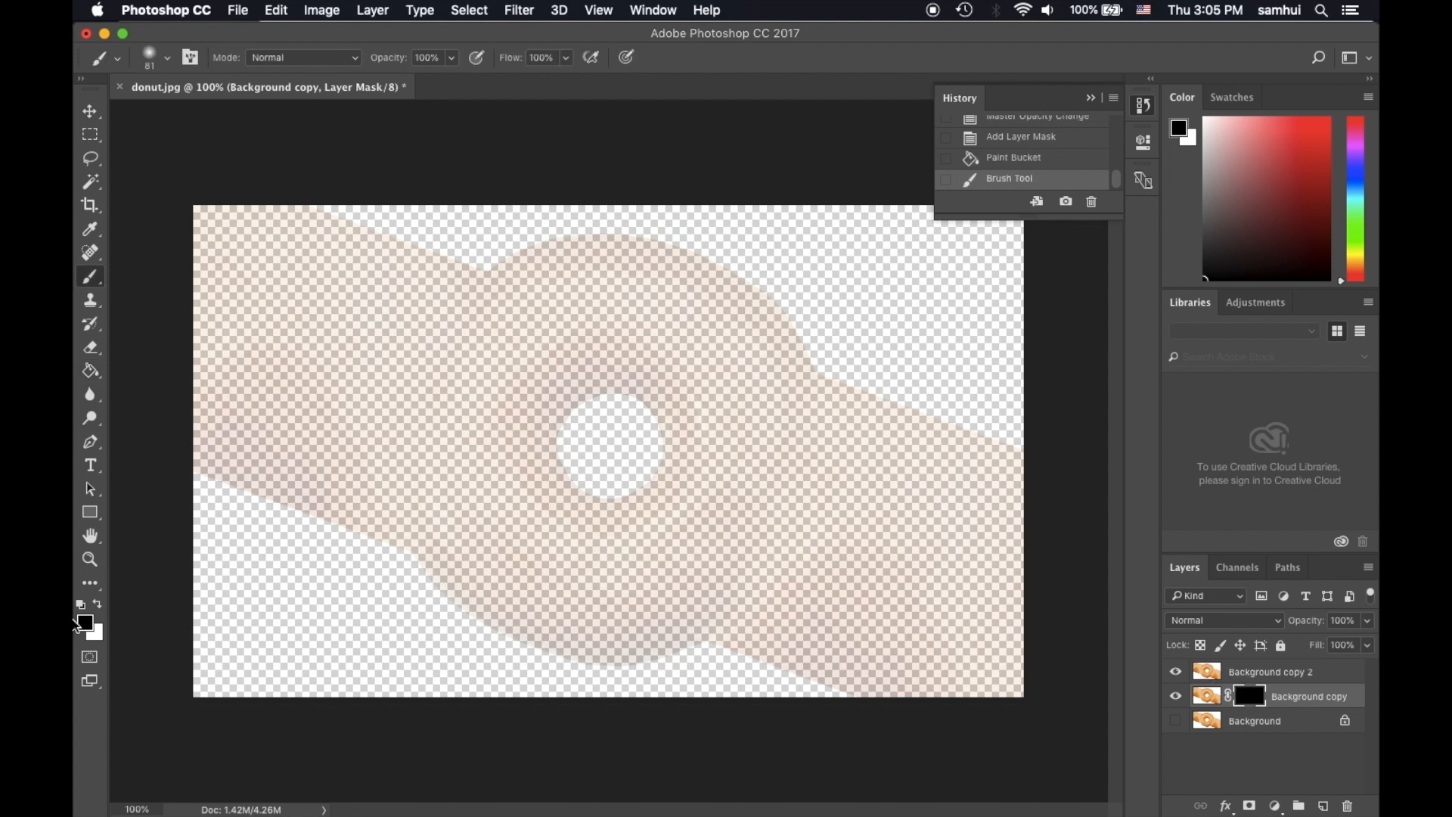
{"action": "left_click", "coordinate": [85, 623]}
{"action": "left_click_drag", "start_coordinate": [503, 439], "coordinate": [468, 432]}
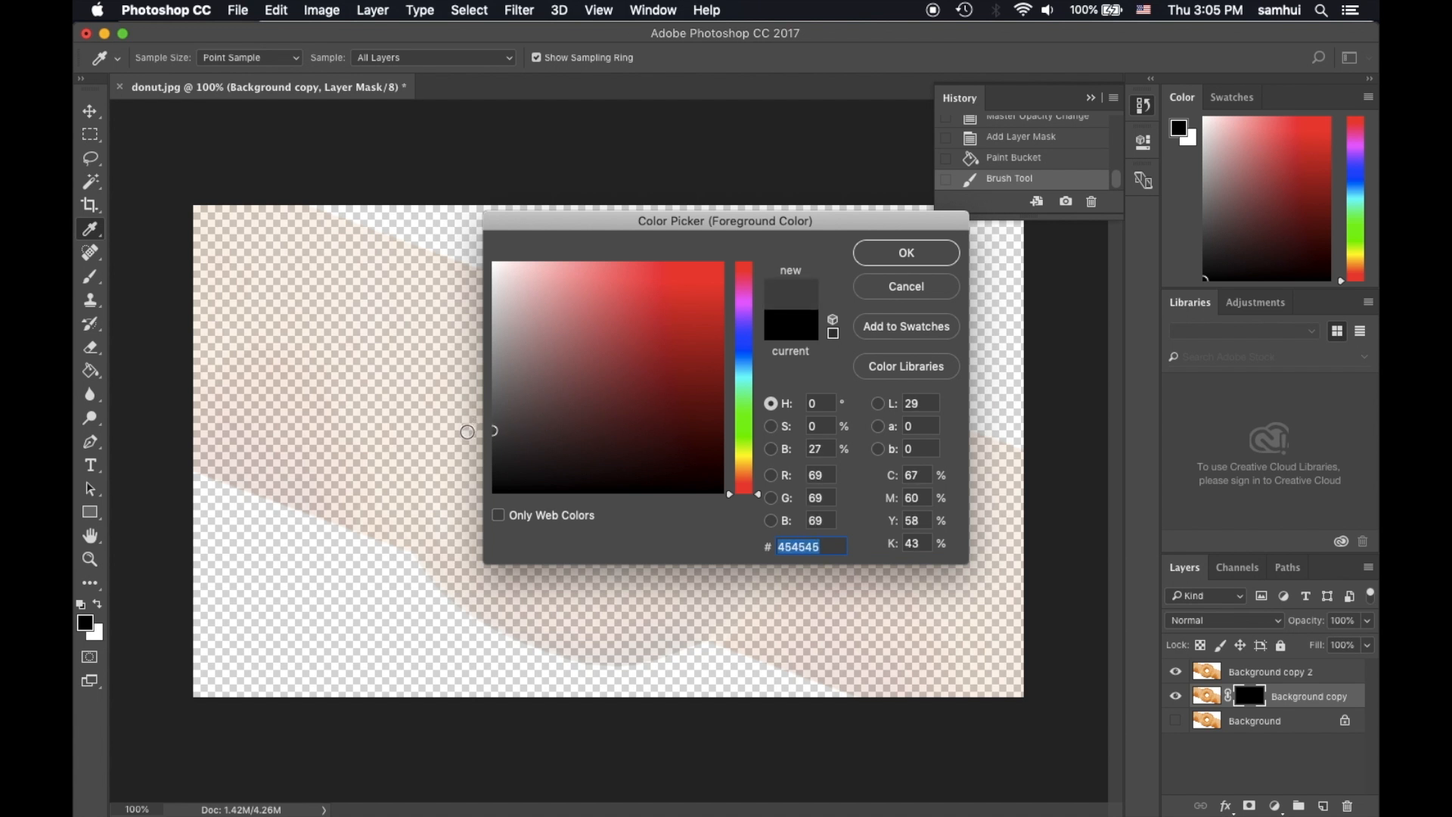
{"action": "left_click", "coordinate": [885, 254]}
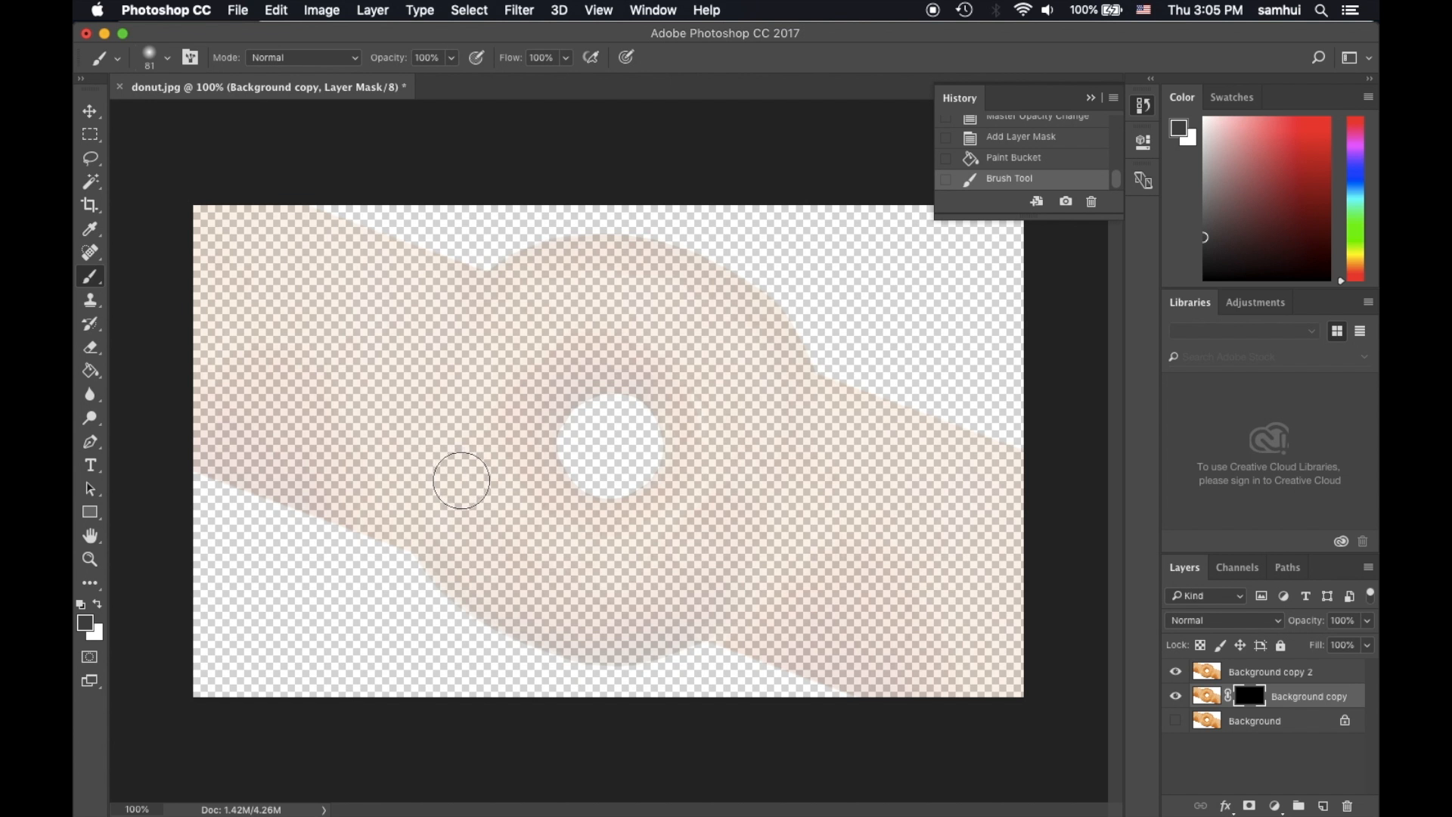
{"action": "left_click", "coordinate": [323, 435]}
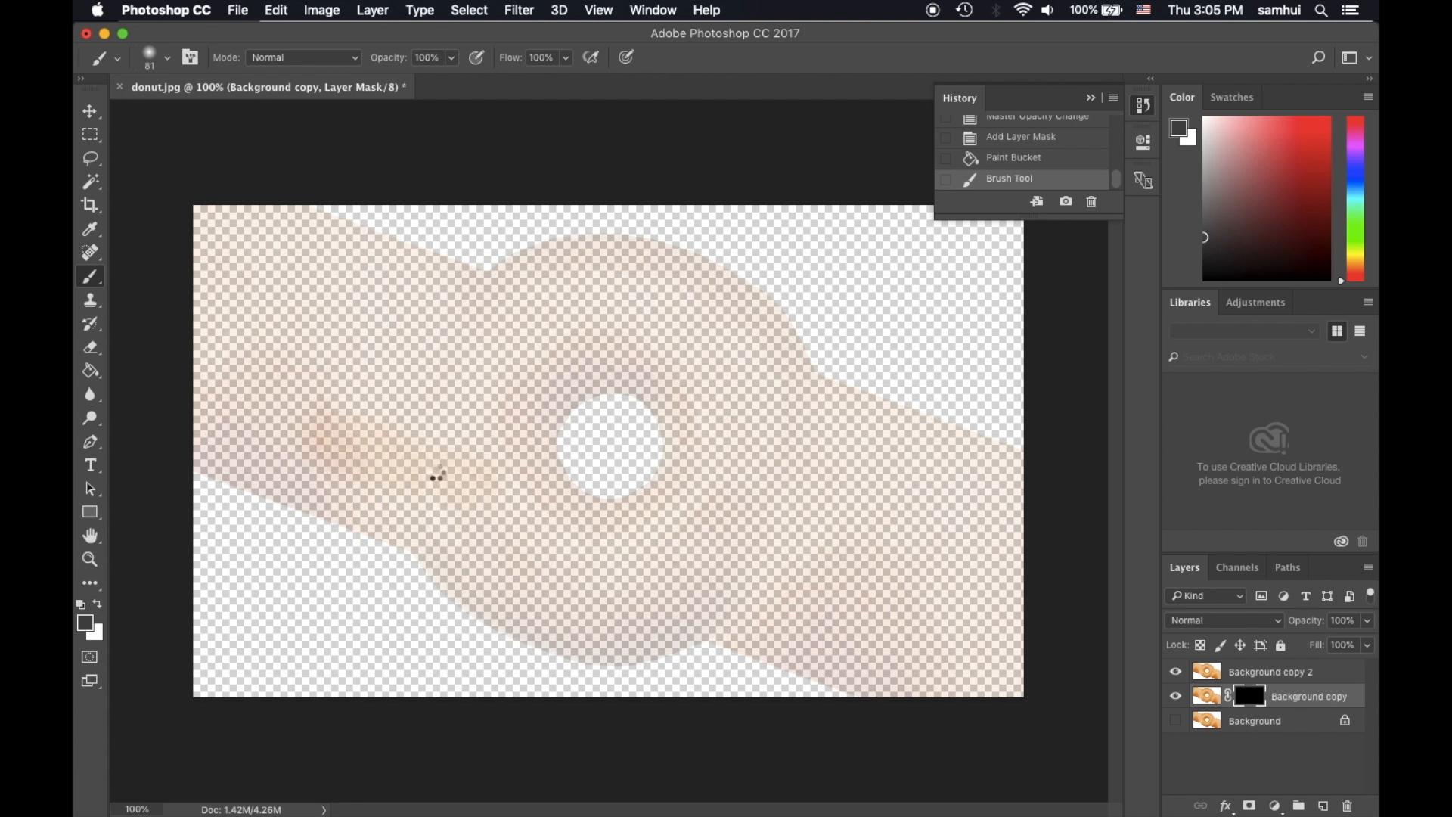
{"action": "left_click_drag", "start_coordinate": [425, 316], "coordinate": [449, 336]}
{"action": "left_click_drag", "start_coordinate": [340, 351], "coordinate": [427, 406]}
{"action": "left_click_drag", "start_coordinate": [258, 431], "coordinate": [402, 458]}
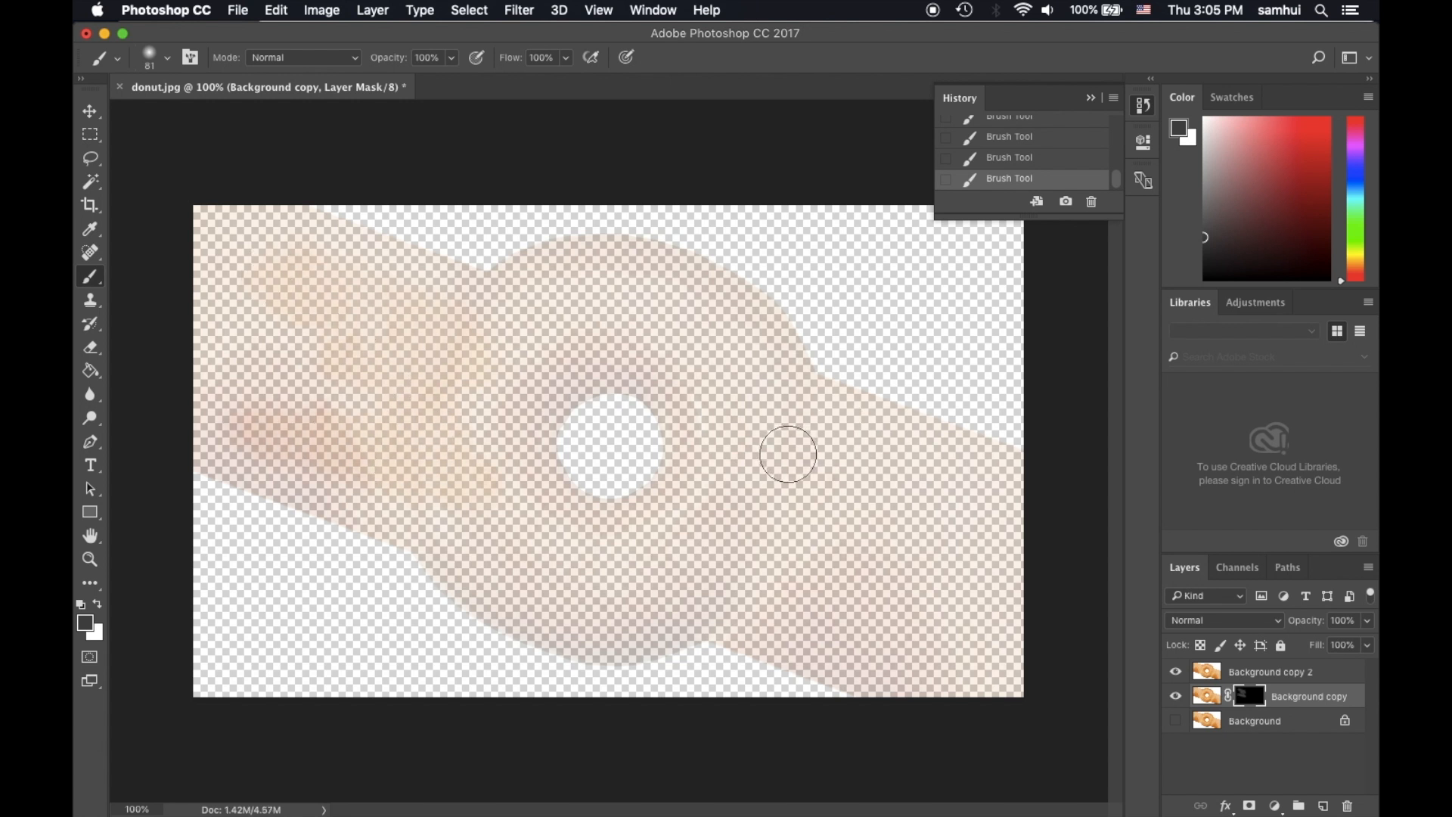
{"action": "mouse_move", "coordinate": [794, 418]}
{"action": "left_mouse_down"}
{"action": "mouse_move", "coordinate": [831, 472]}
{"action": "mouse_move", "coordinate": [742, 434]}
{"action": "mouse_move", "coordinate": [802, 531]}
{"action": "mouse_move", "coordinate": [933, 624]}
{"action": "mouse_move", "coordinate": [721, 574]}
{"action": "mouse_move", "coordinate": [767, 549]}
{"action": "mouse_move", "coordinate": [902, 615]}
{"action": "mouse_move", "coordinate": [722, 537]}
{"action": "left_mouse_up"}
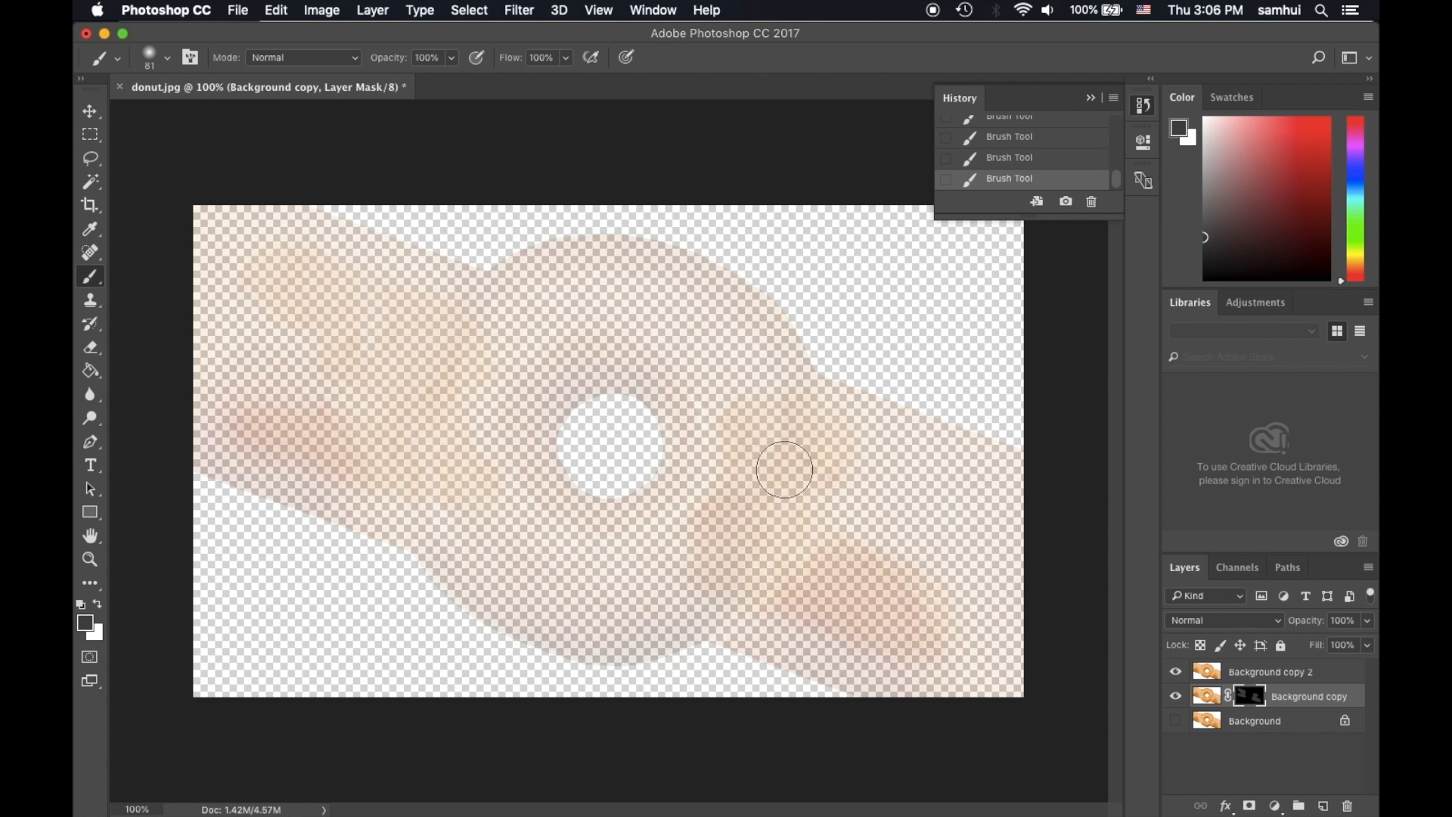
- Paint mid grey #848484 on the Background copy mask around the donut's ring with a soft brush enlarged to about 106 px
{"action": "left_click", "coordinate": [85, 622]}
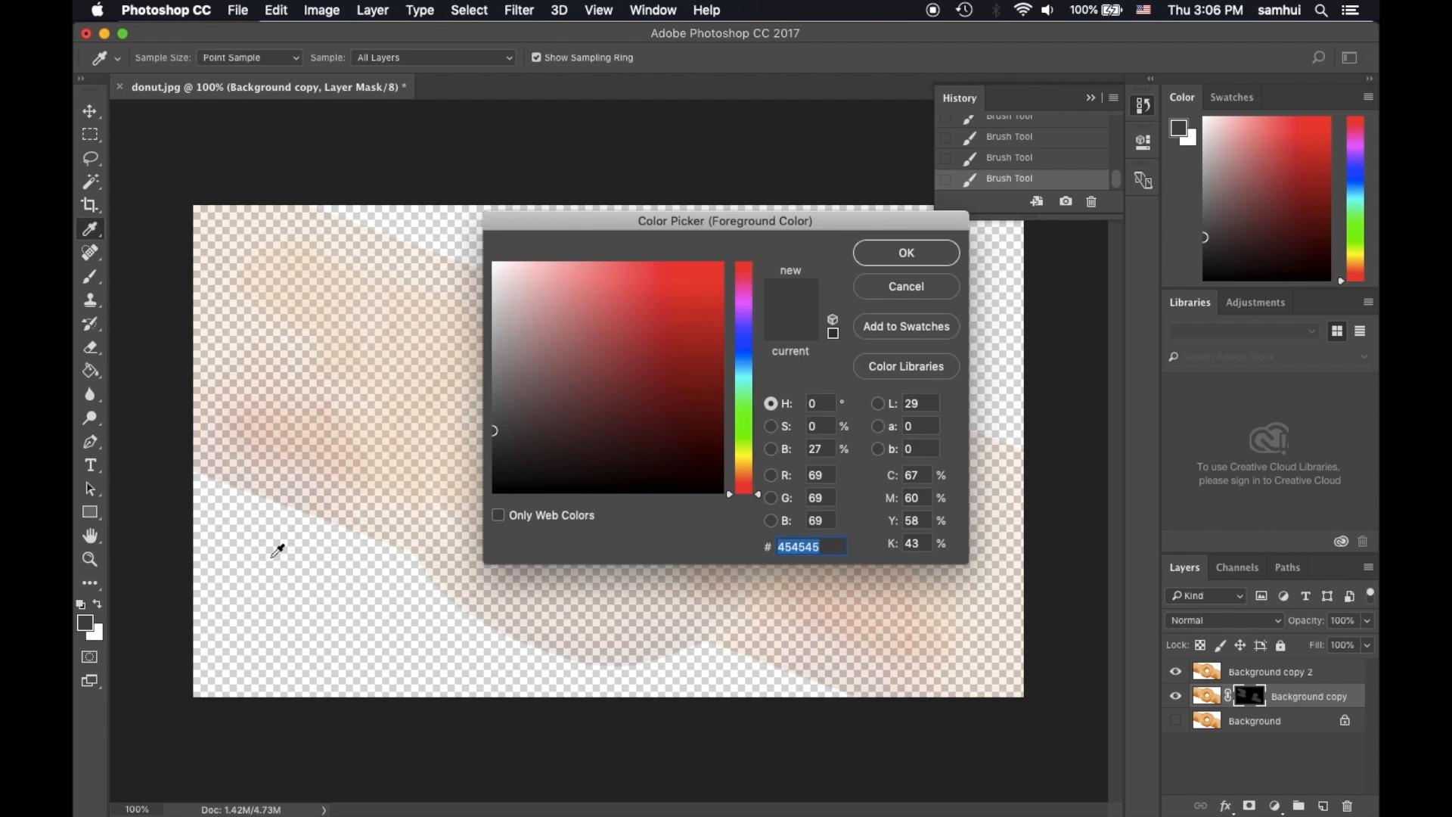
{"action": "left_click_drag", "start_coordinate": [524, 375], "coordinate": [477, 374]}
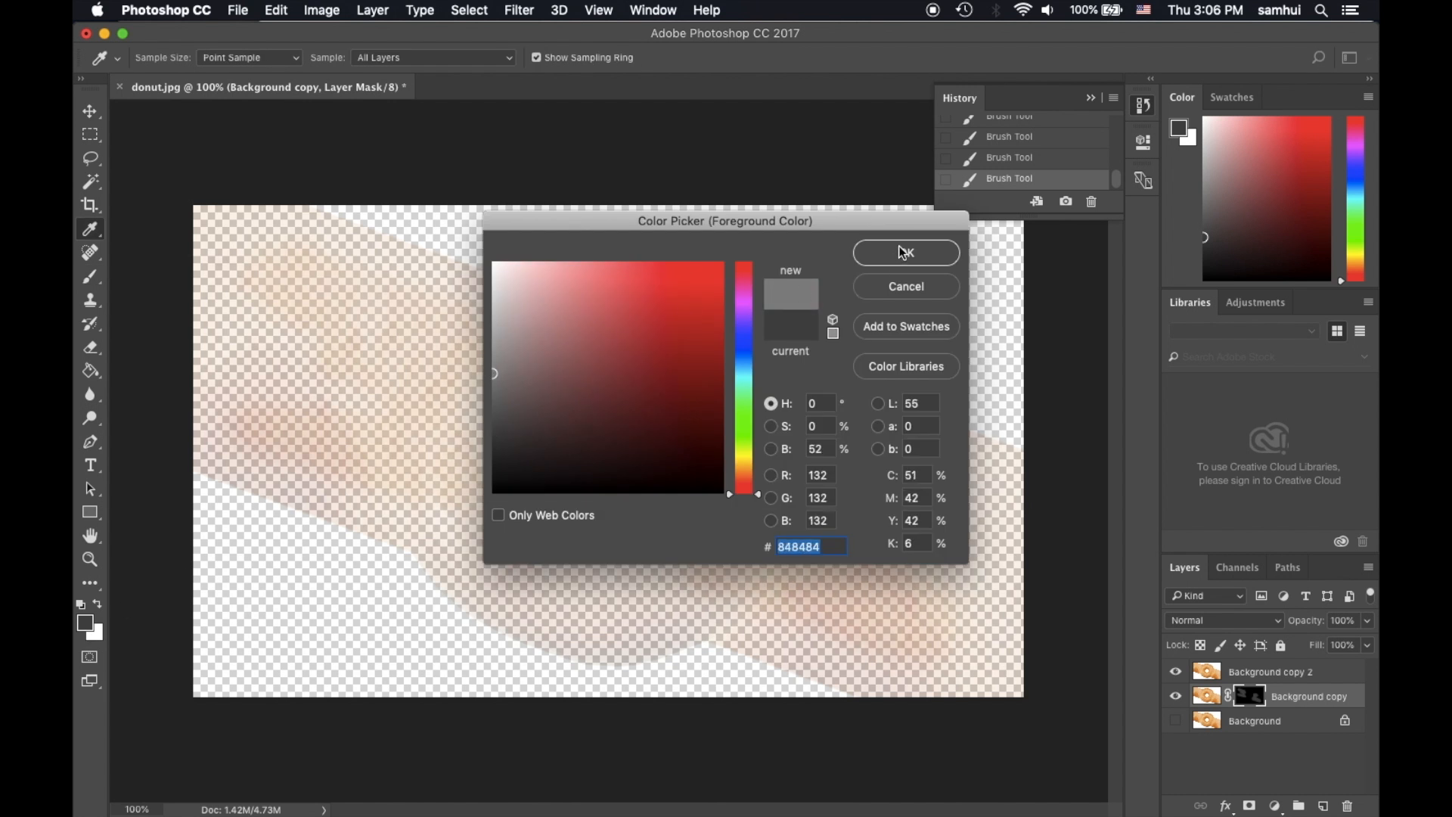
{"action": "left_click", "coordinate": [902, 252]}
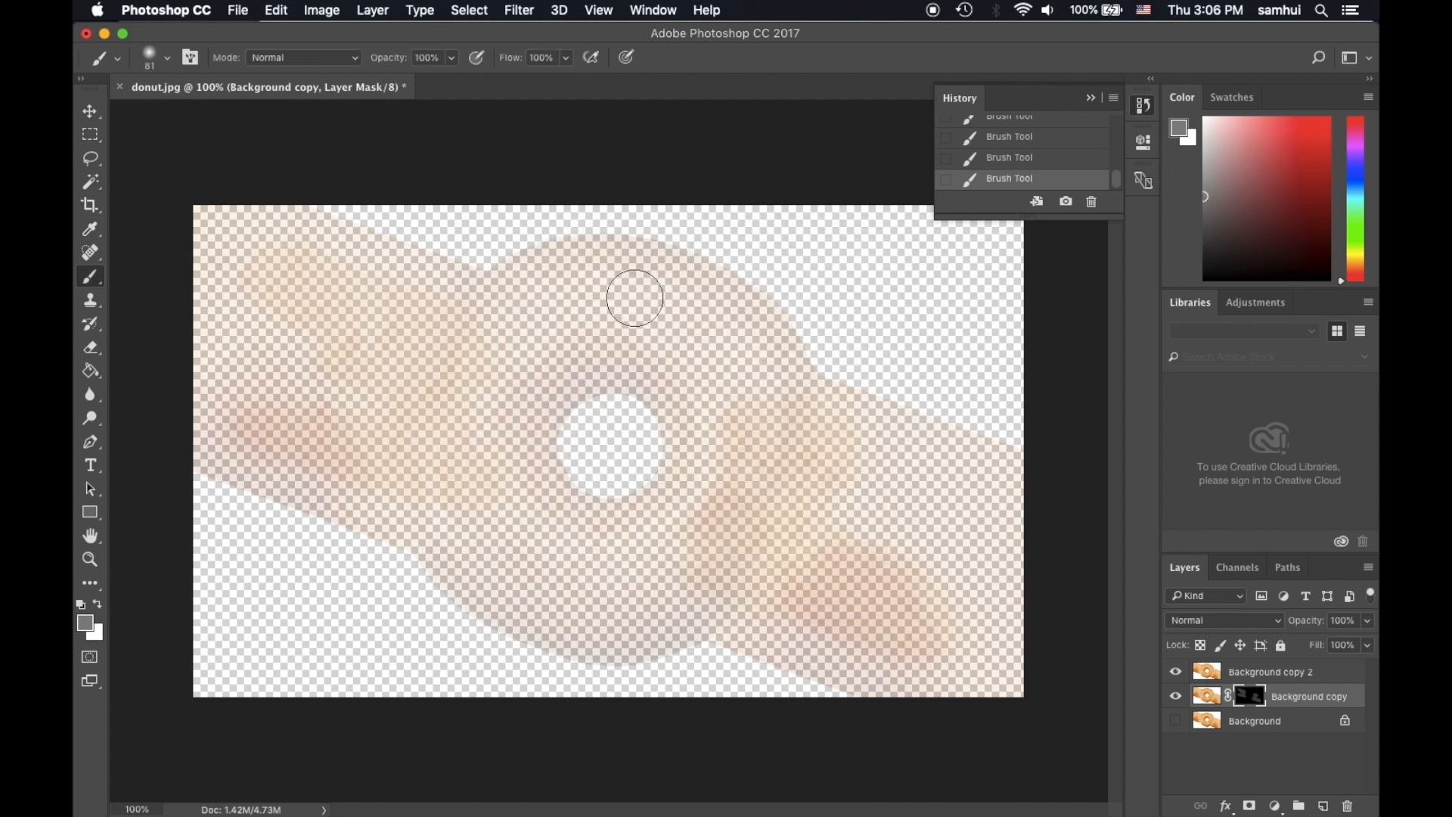
{"action": "left_click", "coordinate": [153, 60]}
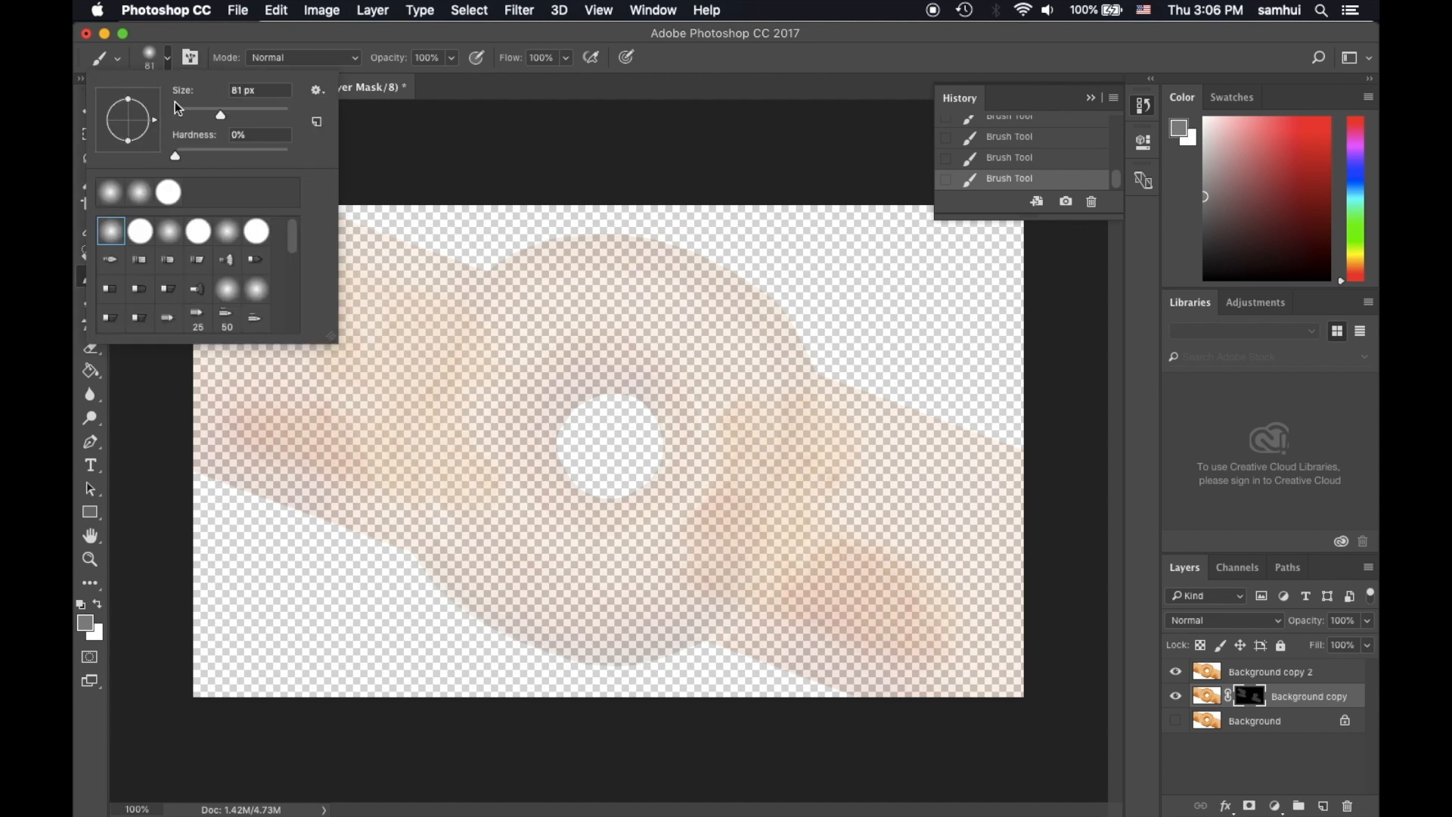
{"action": "left_click", "coordinate": [234, 116]}
{"action": "mouse_move", "coordinate": [635, 325]}
{"action": "left_mouse_down"}
{"action": "mouse_move", "coordinate": [549, 322]}
{"action": "mouse_move", "coordinate": [502, 352]}
{"action": "mouse_move", "coordinate": [479, 452]}
{"action": "mouse_move", "coordinate": [500, 543]}
{"action": "mouse_move", "coordinate": [595, 587]}
{"action": "mouse_move", "coordinate": [725, 553]}
{"action": "mouse_move", "coordinate": [757, 453]}
{"action": "mouse_move", "coordinate": [758, 406]}
{"action": "mouse_move", "coordinate": [674, 311]}
{"action": "left_mouse_up"}
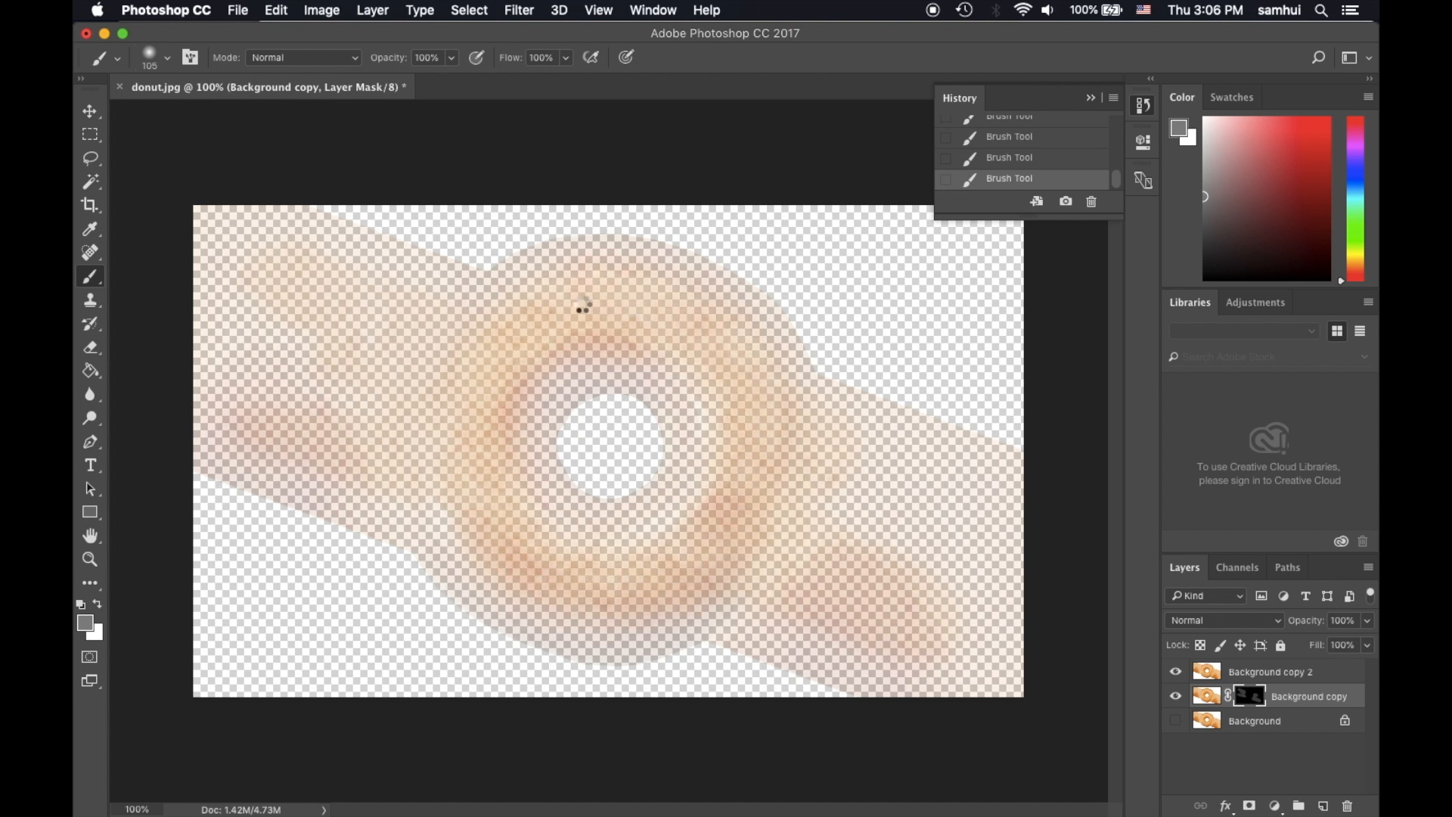
{"action": "mouse_move", "coordinate": [525, 351]}
{"action": "left_mouse_down"}
{"action": "mouse_move", "coordinate": [467, 368]}
{"action": "mouse_move", "coordinate": [469, 465]}
{"action": "mouse_move", "coordinate": [526, 551]}
{"action": "mouse_move", "coordinate": [626, 587]}
{"action": "left_mouse_up"}
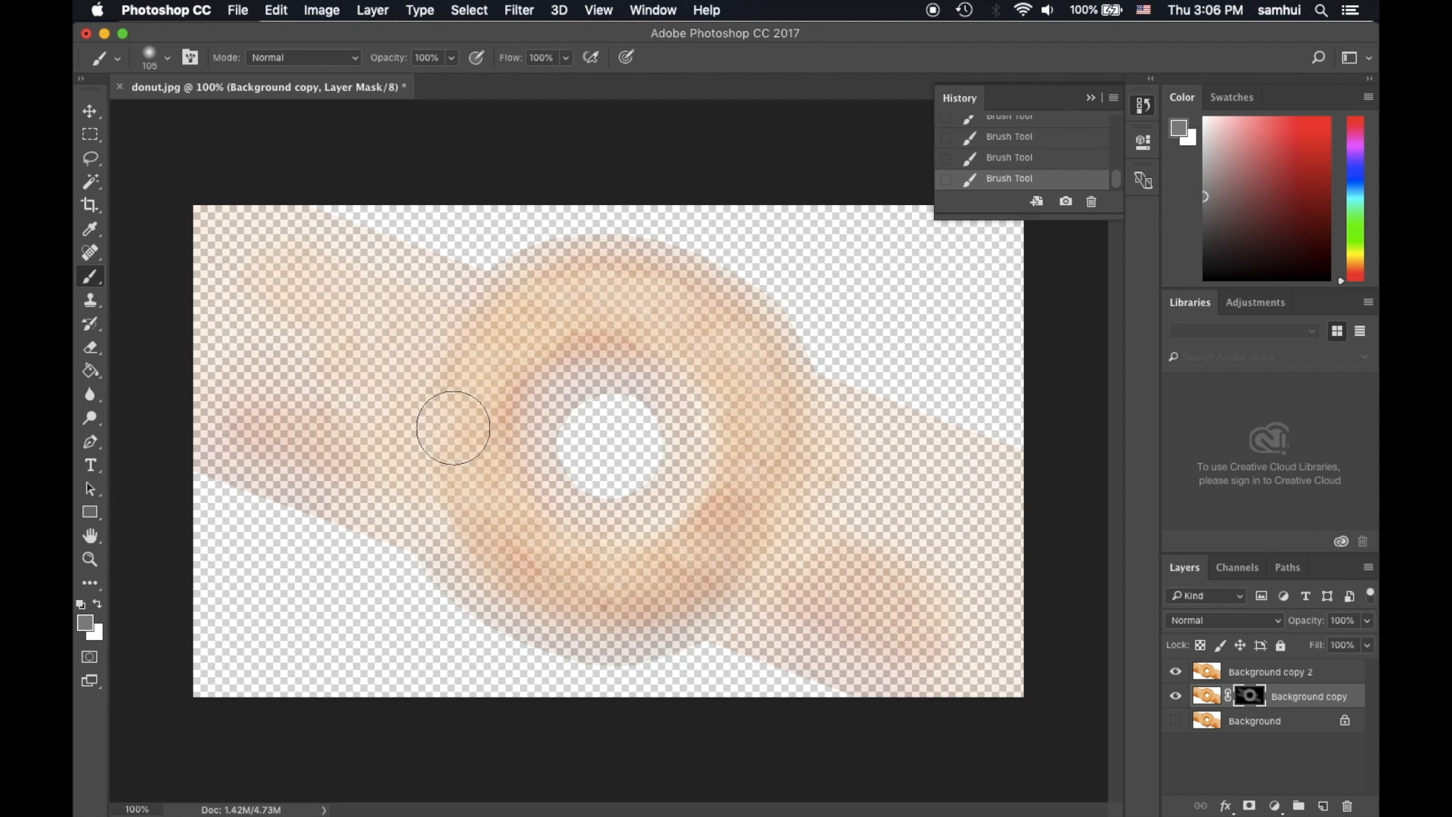
- Reduce the brush size to 81 px and hide the Background copy 2 layer
{"action": "left_click", "coordinate": [167, 59]}
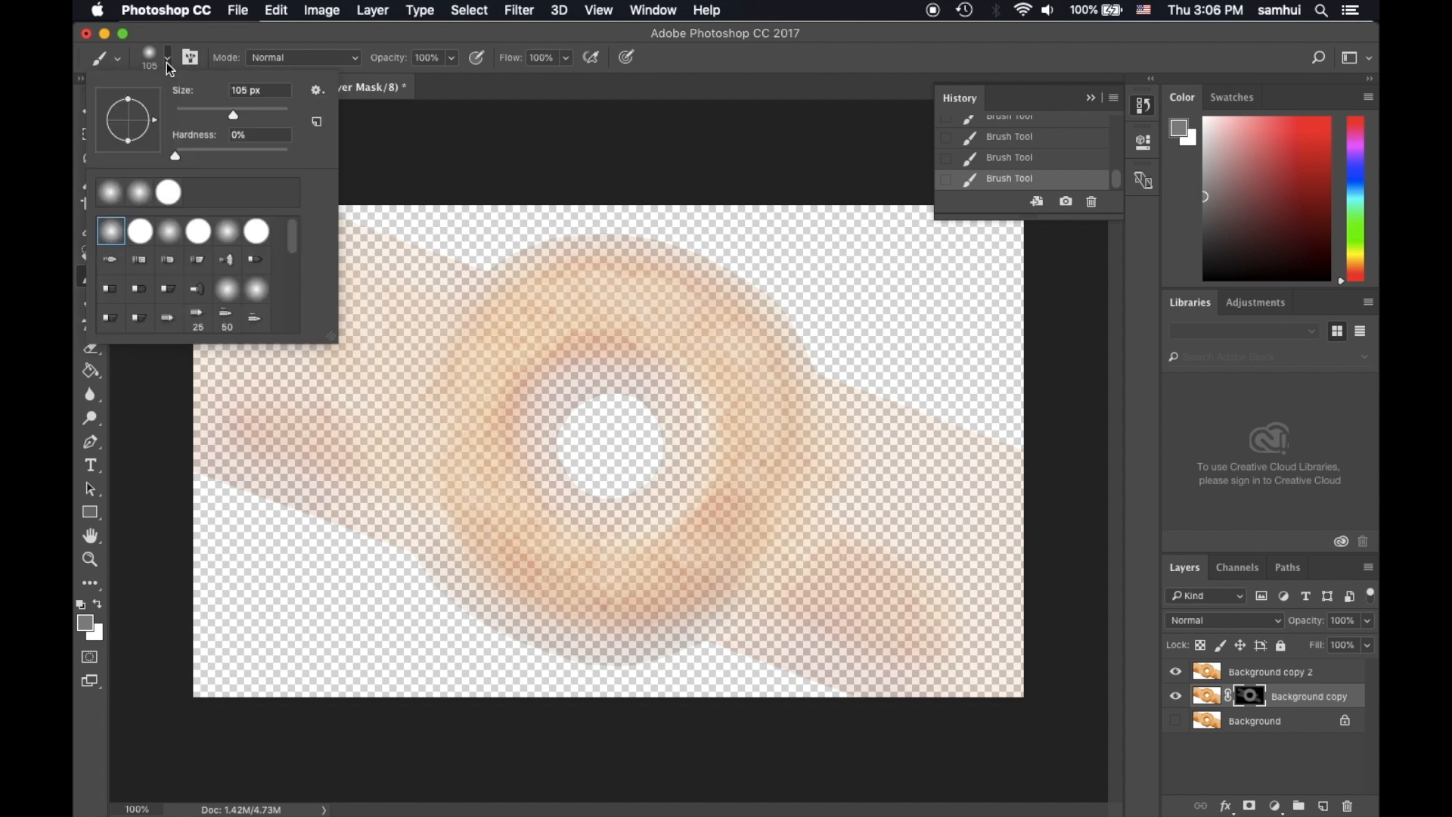
{"action": "left_click_drag", "start_coordinate": [233, 115], "coordinate": [220, 115]}
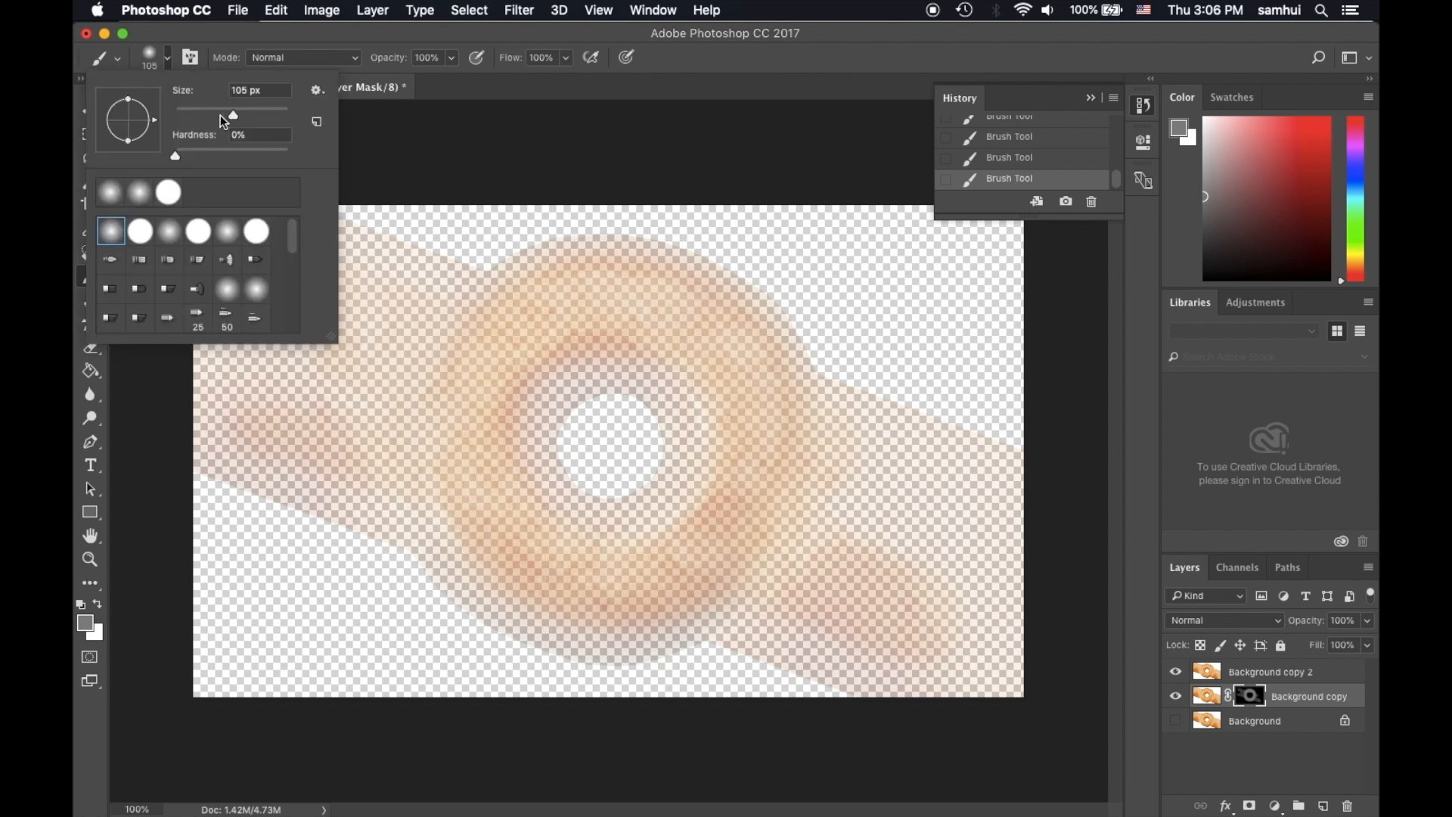
{"action": "left_click", "coordinate": [244, 35]}
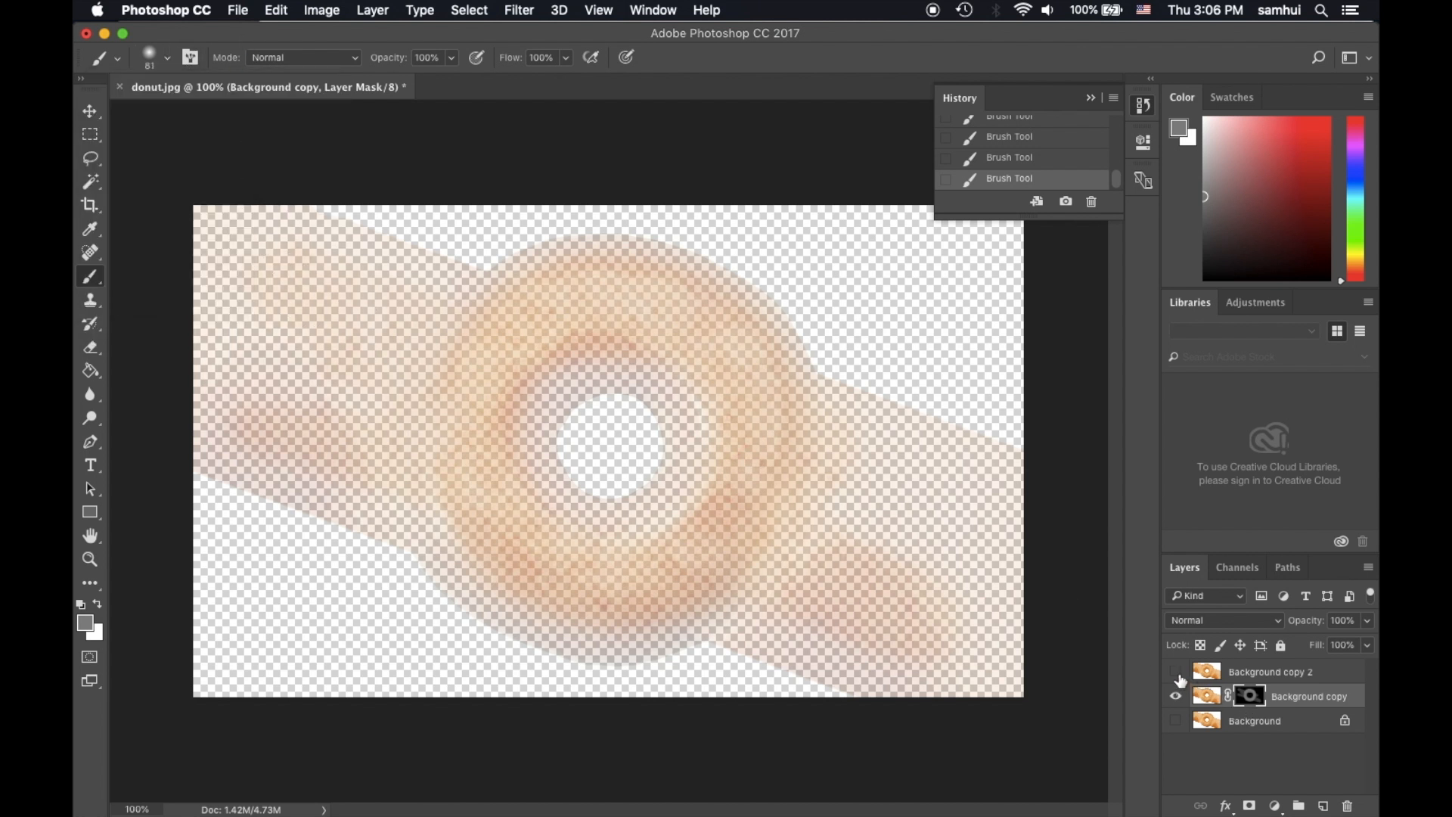
{"action": "left_click", "coordinate": [1176, 675]}
- Target the Background copy image instead of its mask, set the foreground colour to white (#ffffff) and reduce the brush to 33 px
{"action": "left_click", "coordinate": [1205, 697]}
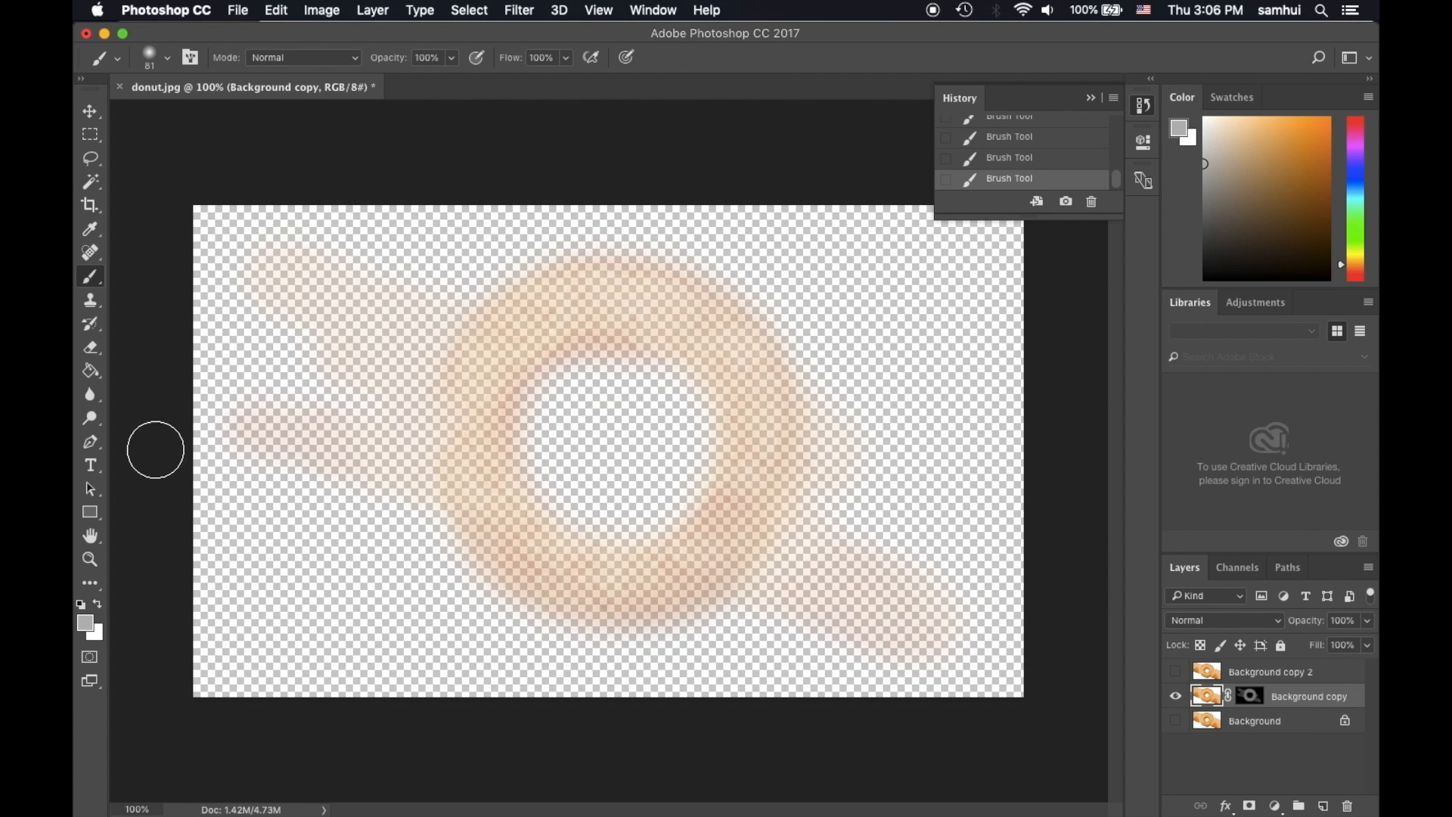
{"action": "left_click", "coordinate": [82, 626]}
{"action": "left_click_drag", "start_coordinate": [507, 325], "coordinate": [474, 248]}
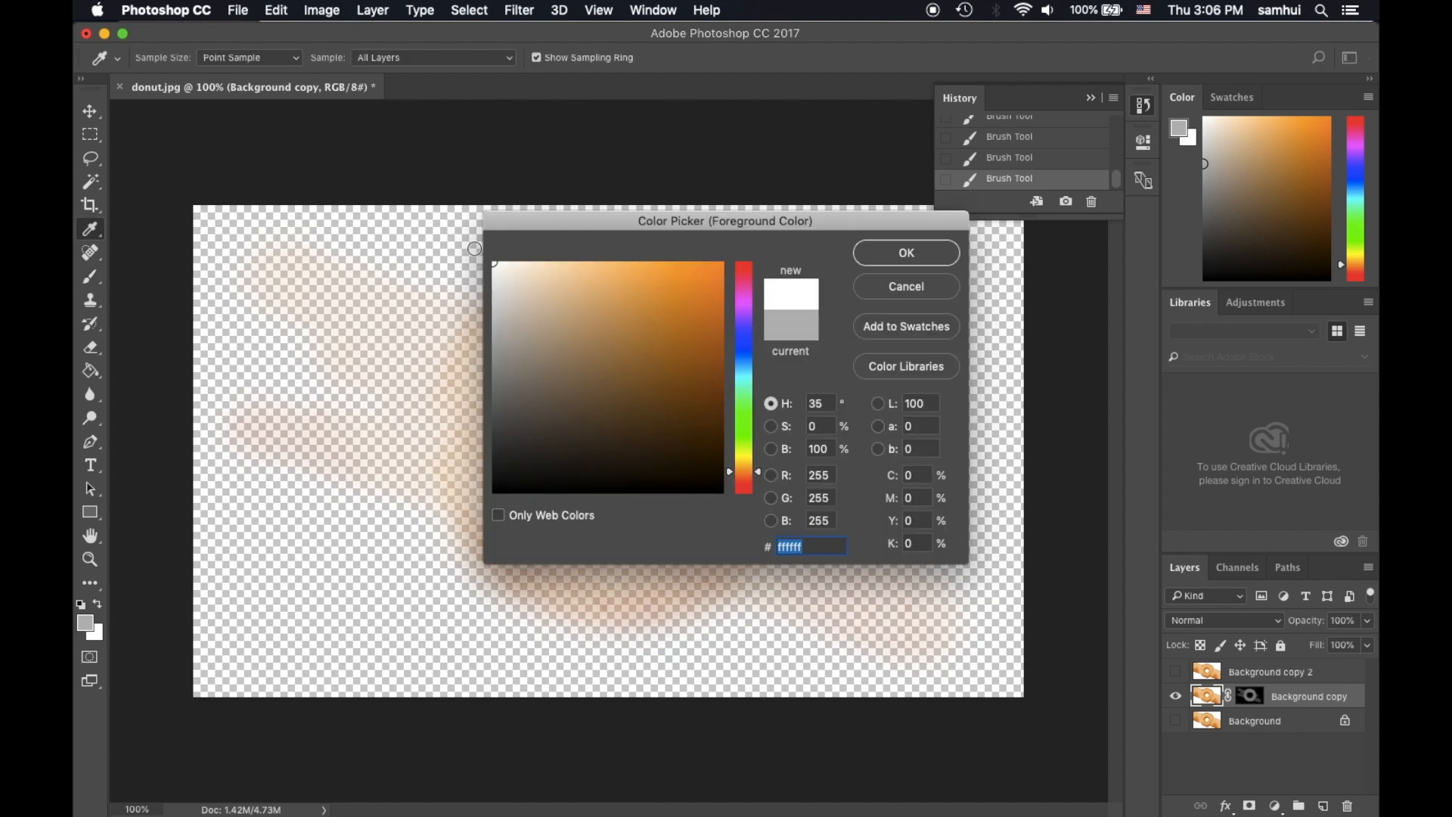
{"action": "left_click", "coordinate": [905, 252]}
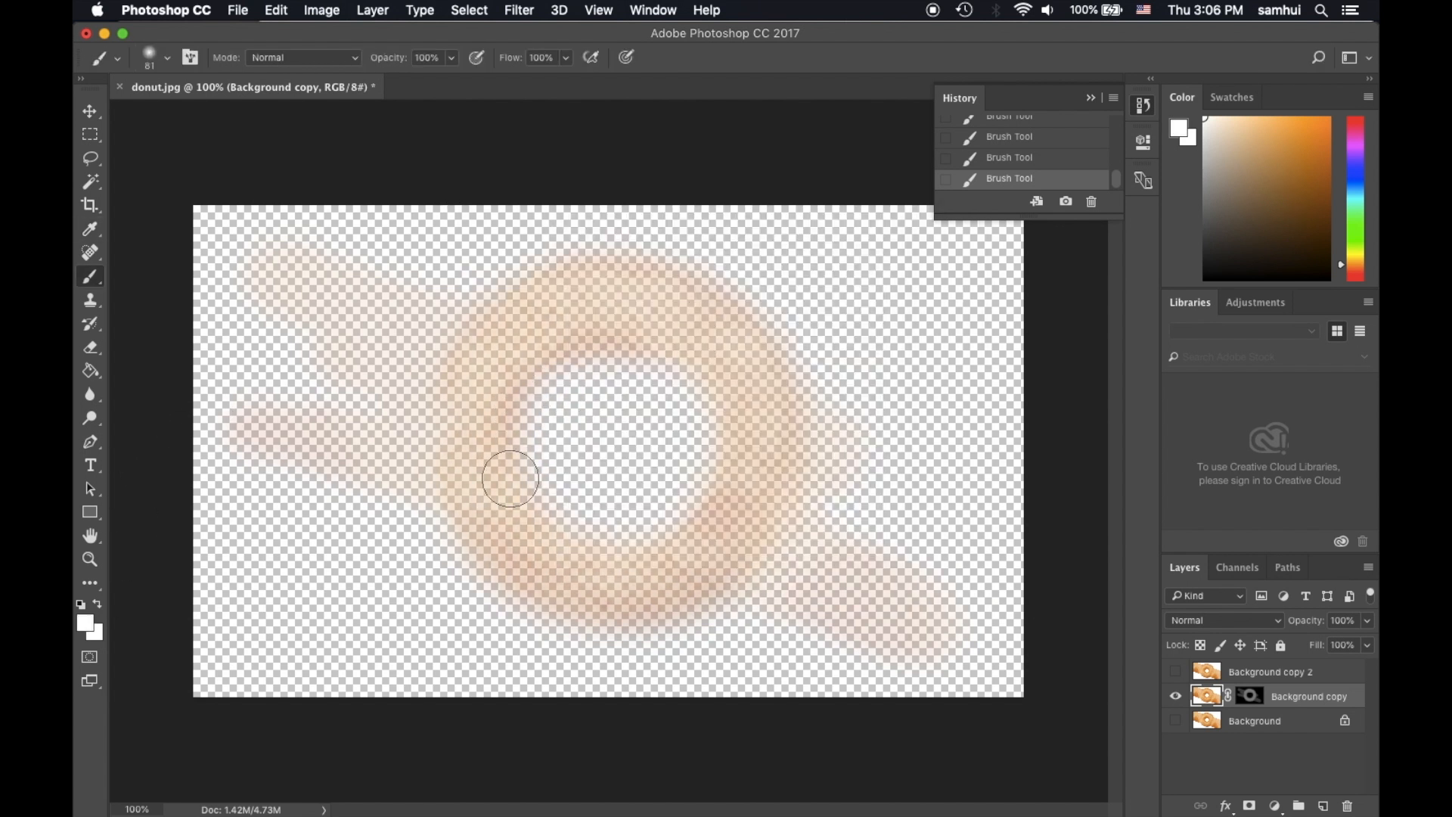
{"action": "left_click", "coordinate": [168, 61]}
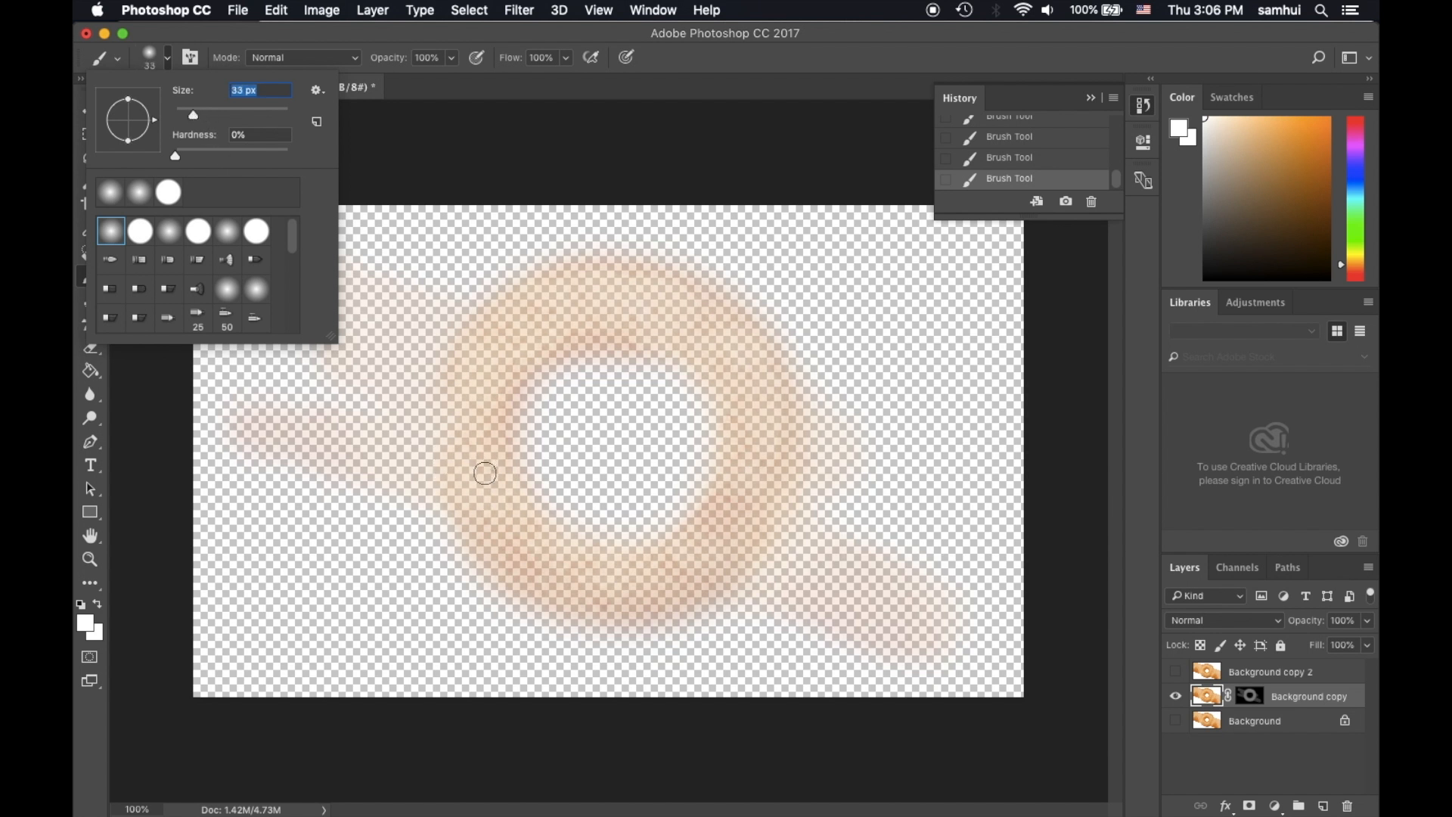
{"action": "left_click", "coordinate": [484, 470]}
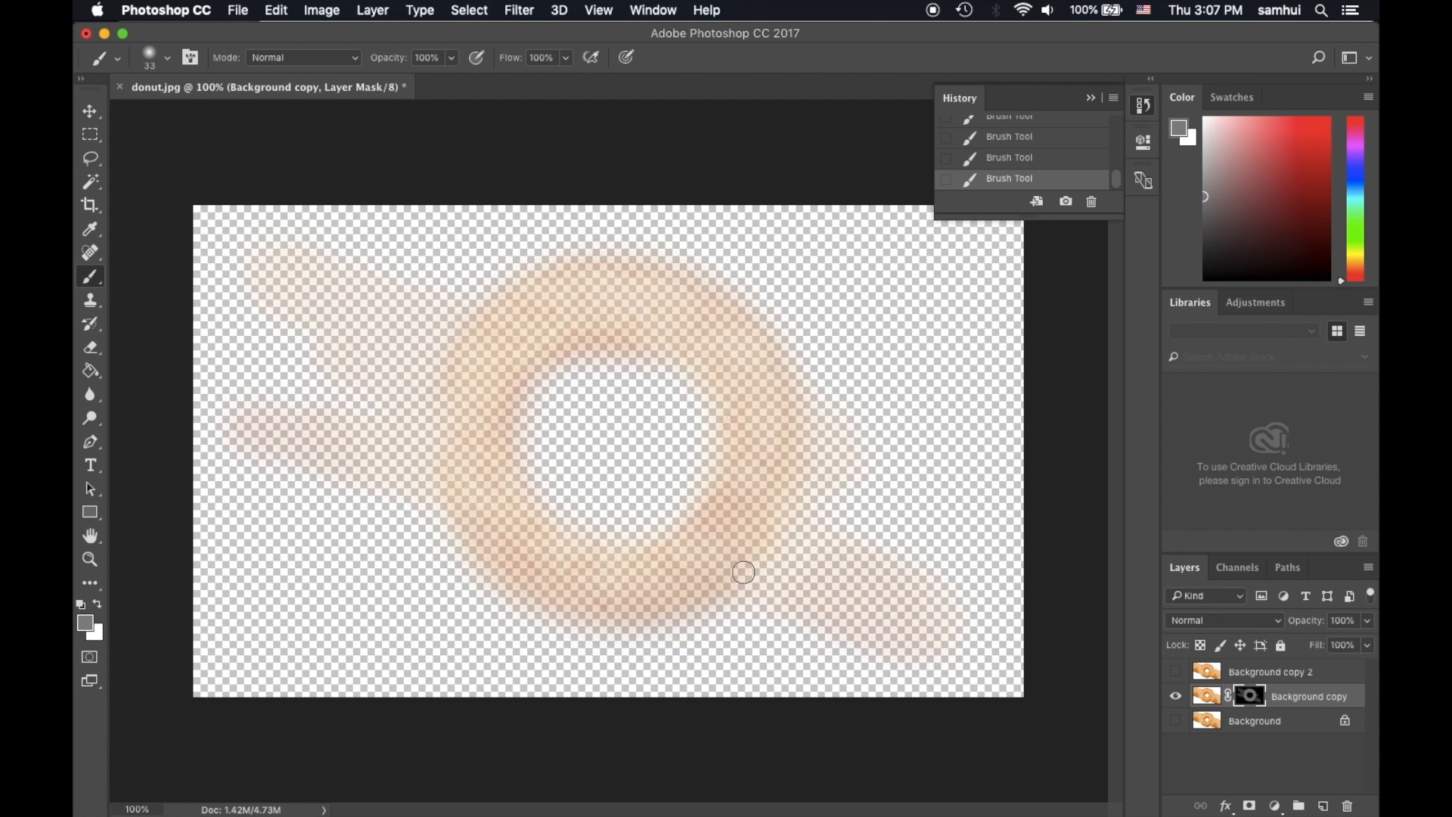
- Add a new layer directly above Background and fill it with black (#000000) using the Paint Bucket
{"action": "left_click", "coordinate": [1280, 721]}
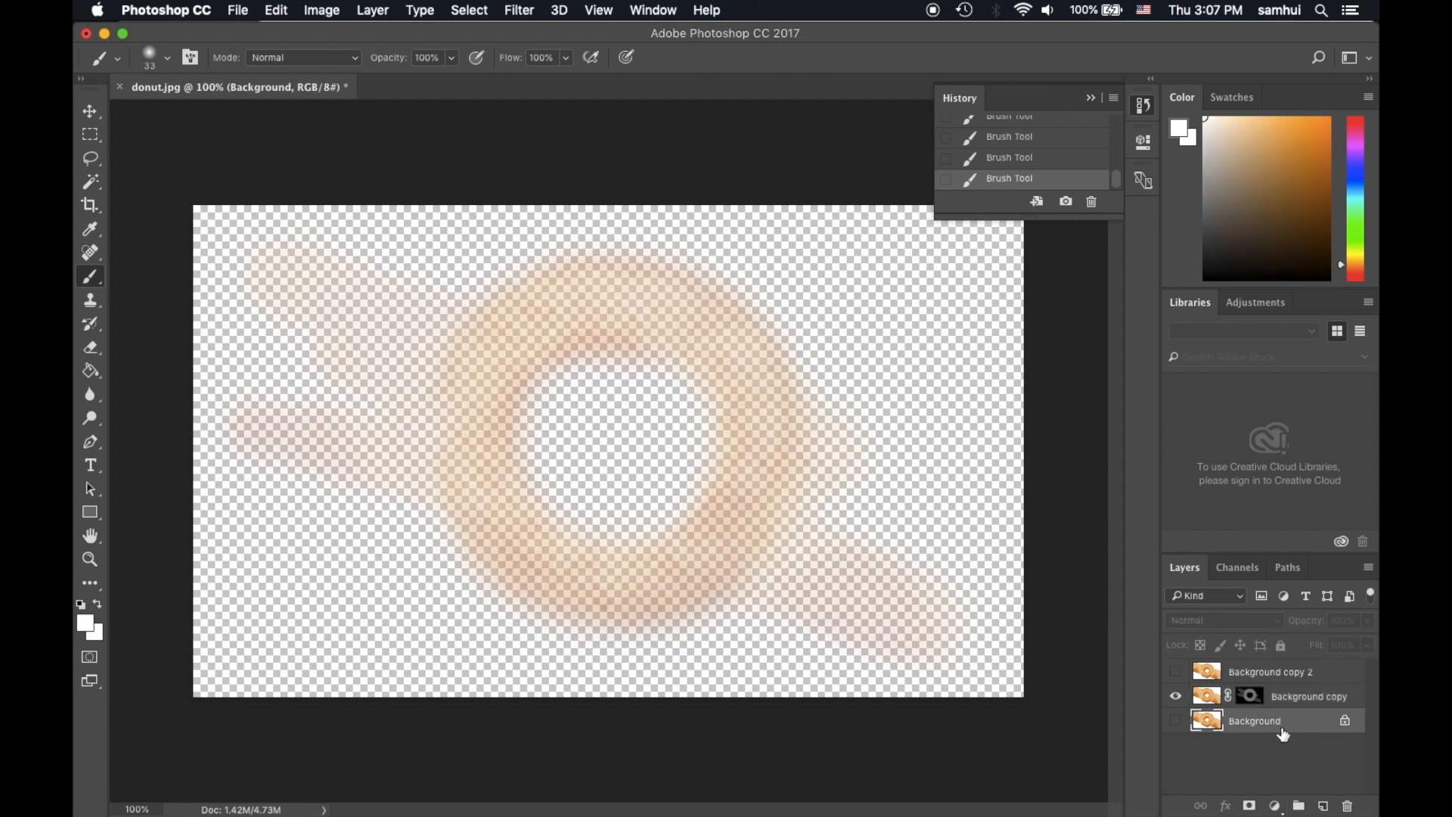
{"action": "left_click", "coordinate": [1323, 805]}
{"action": "left_click", "coordinate": [85, 624]}
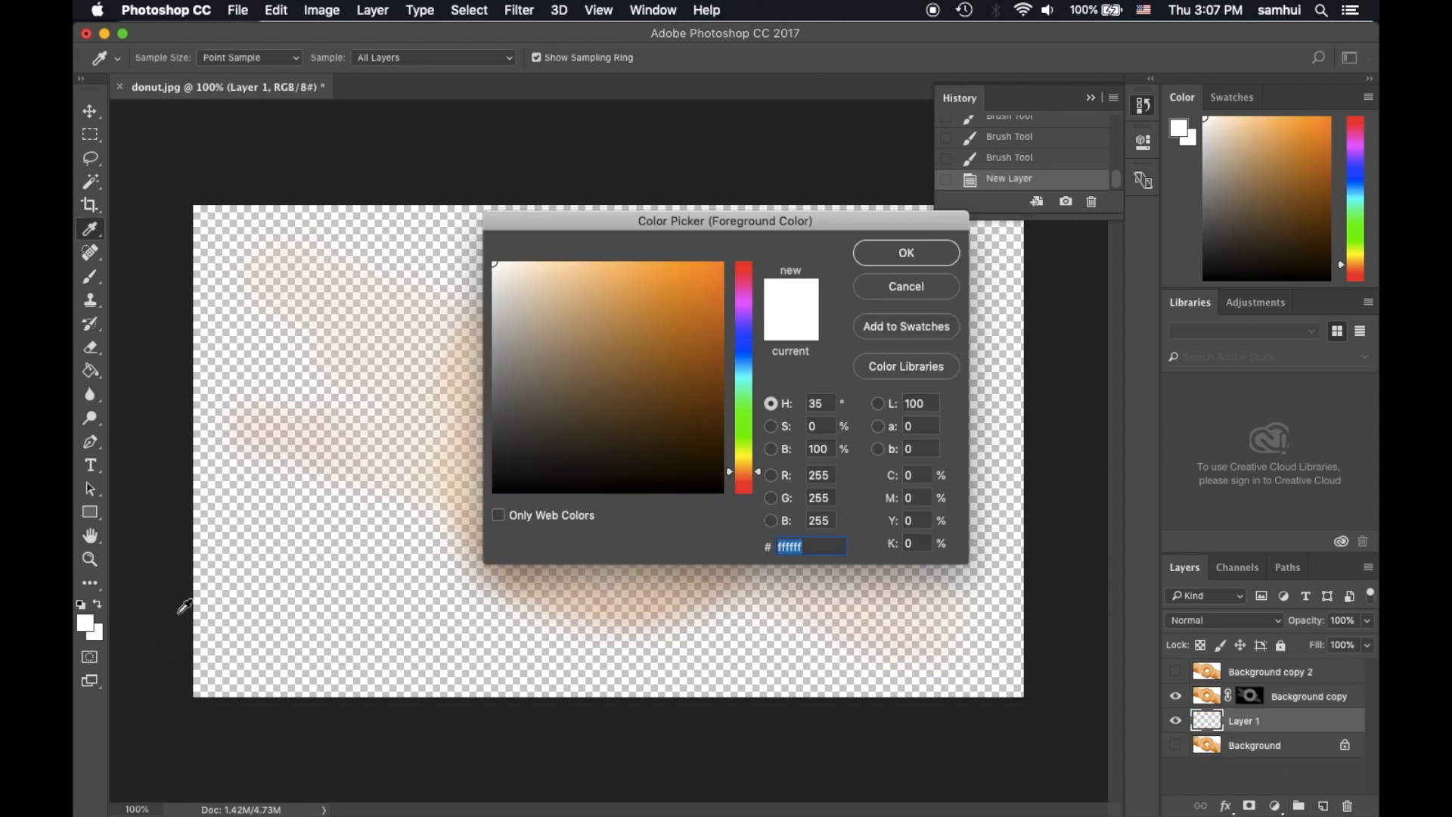
{"action": "left_click_drag", "start_coordinate": [615, 447], "coordinate": [450, 525]}
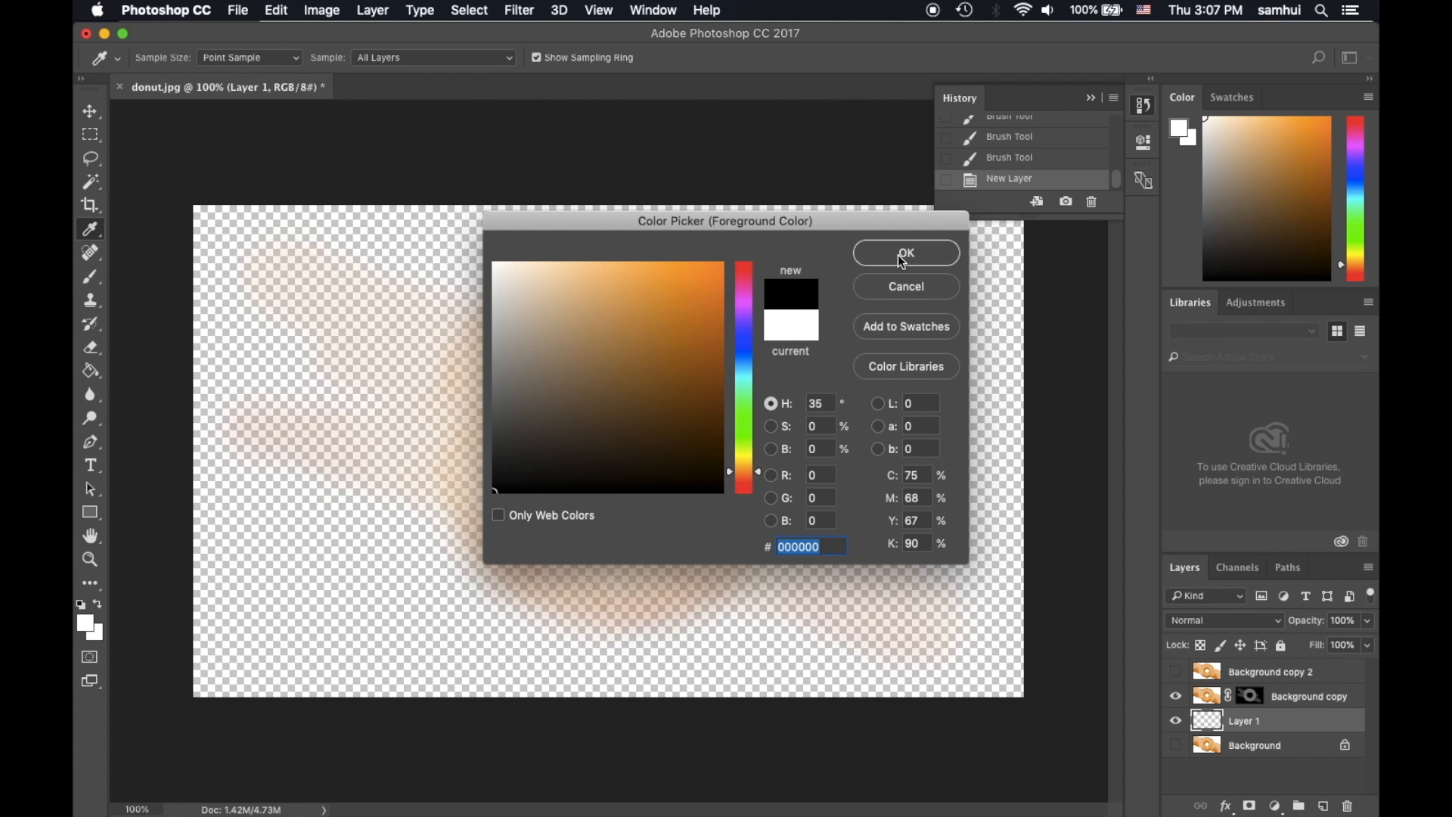
{"action": "left_click", "coordinate": [901, 262]}
{"action": "left_click", "coordinate": [90, 371]}
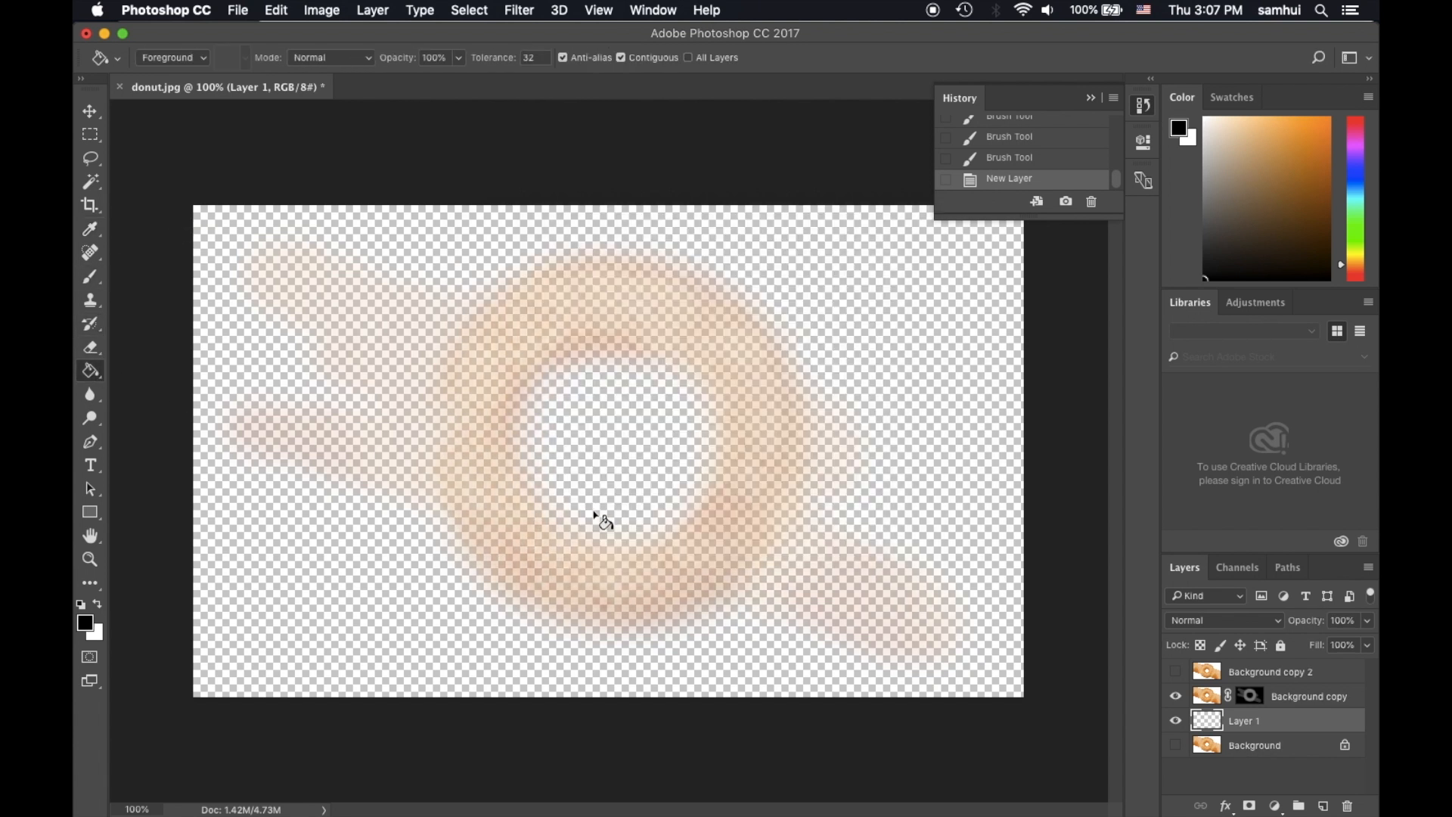
{"action": "left_click", "coordinate": [594, 514]}
{"action": "key", "text": "v"}
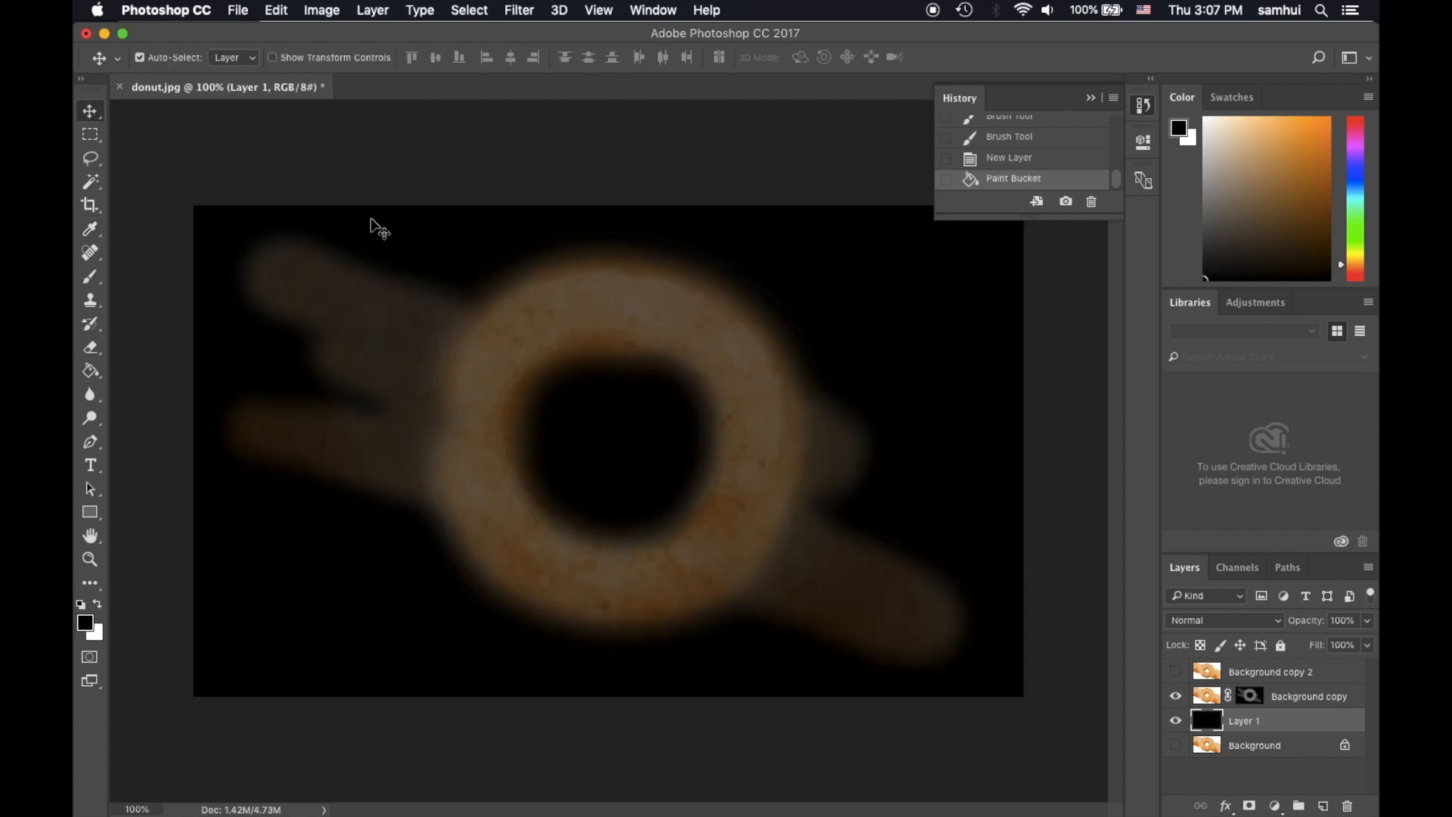
- Paint two white (#ffffff) highlights on the Background copy mask along the ring's lower left and lower right with the soft 33 px brush
{"action": "left_click", "coordinate": [1240, 700]}
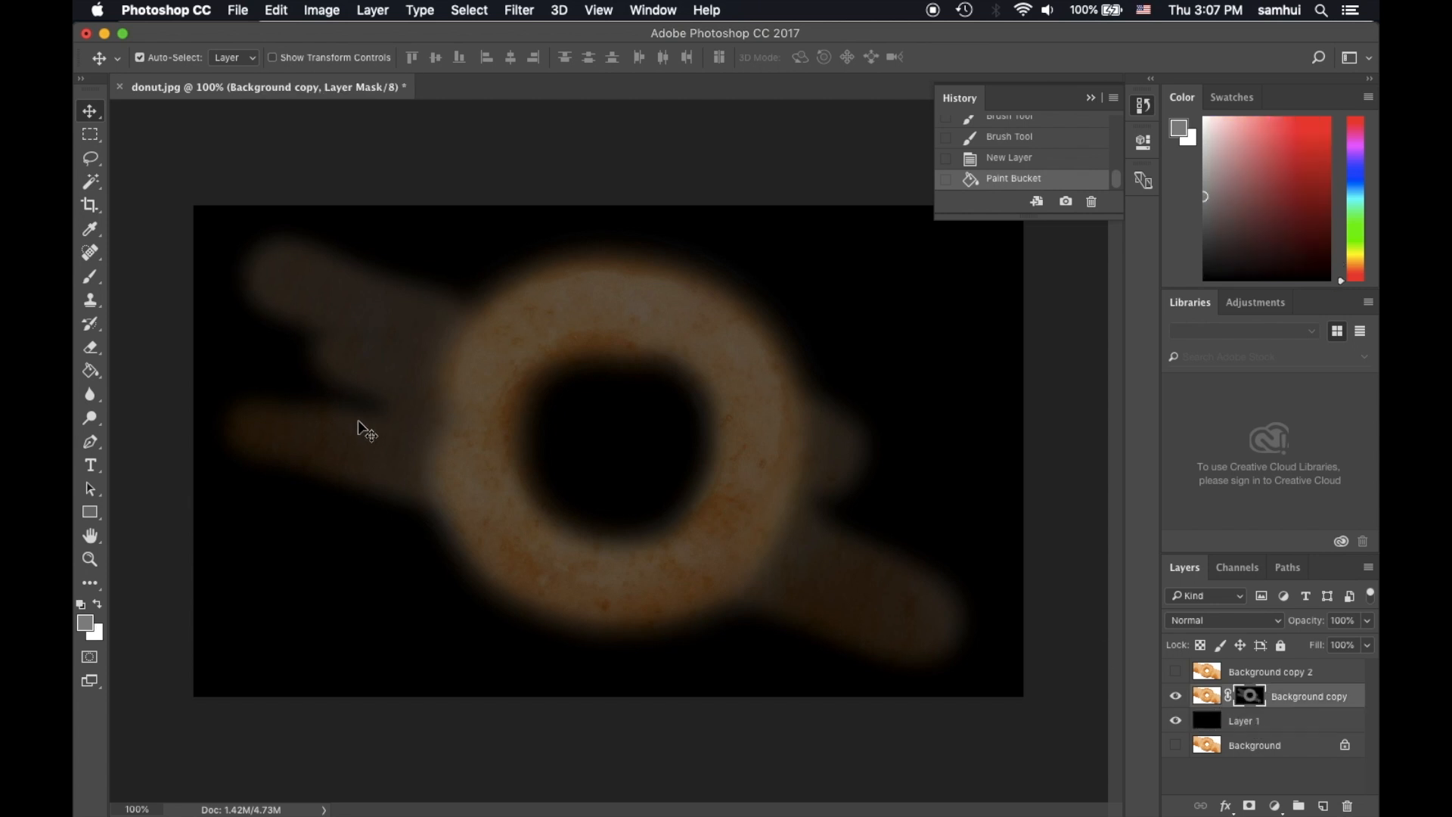
{"action": "left_click", "coordinate": [85, 621]}
{"action": "left_click_drag", "start_coordinate": [552, 301], "coordinate": [451, 243]}
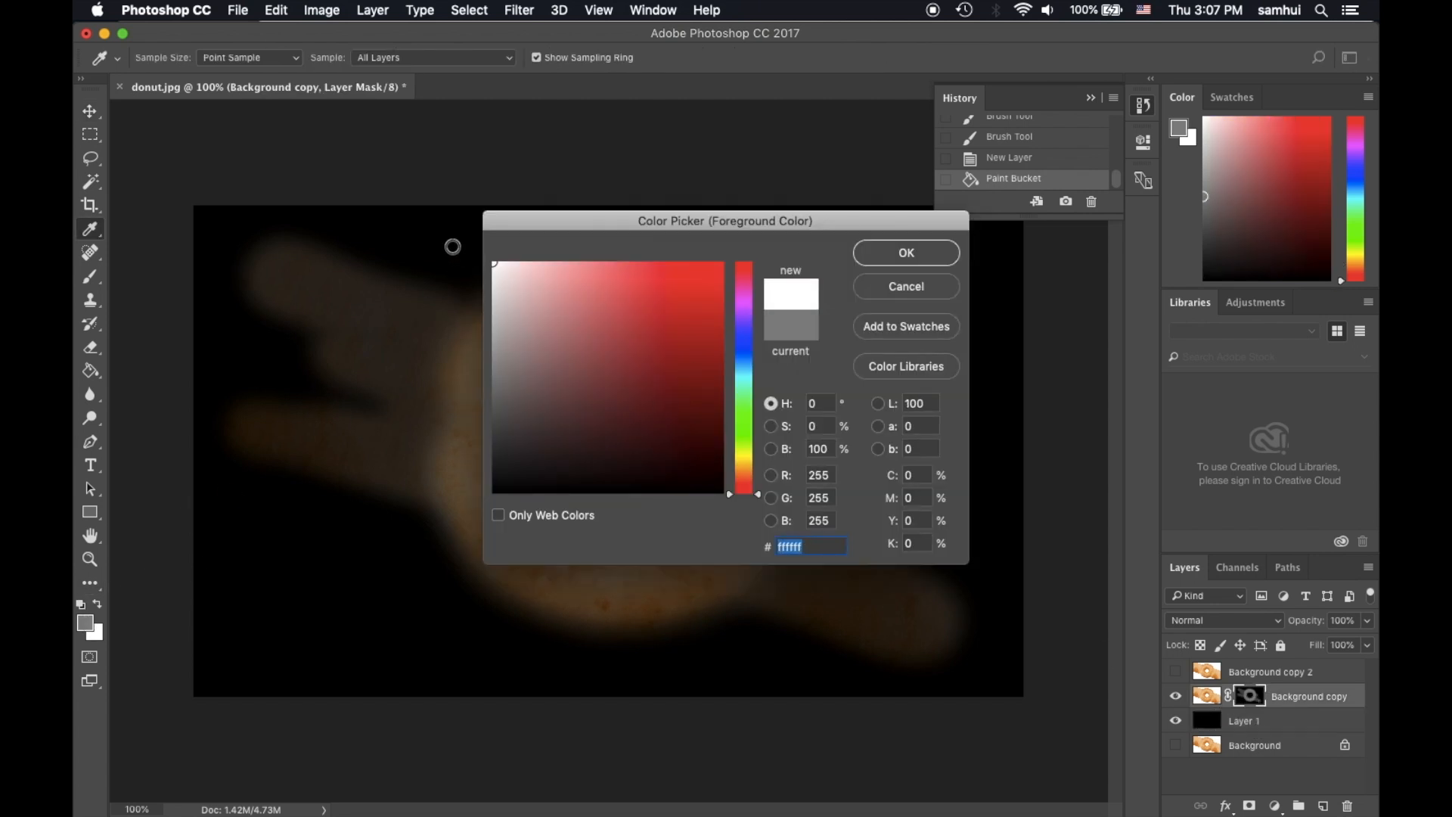
{"action": "left_click", "coordinate": [905, 257]}
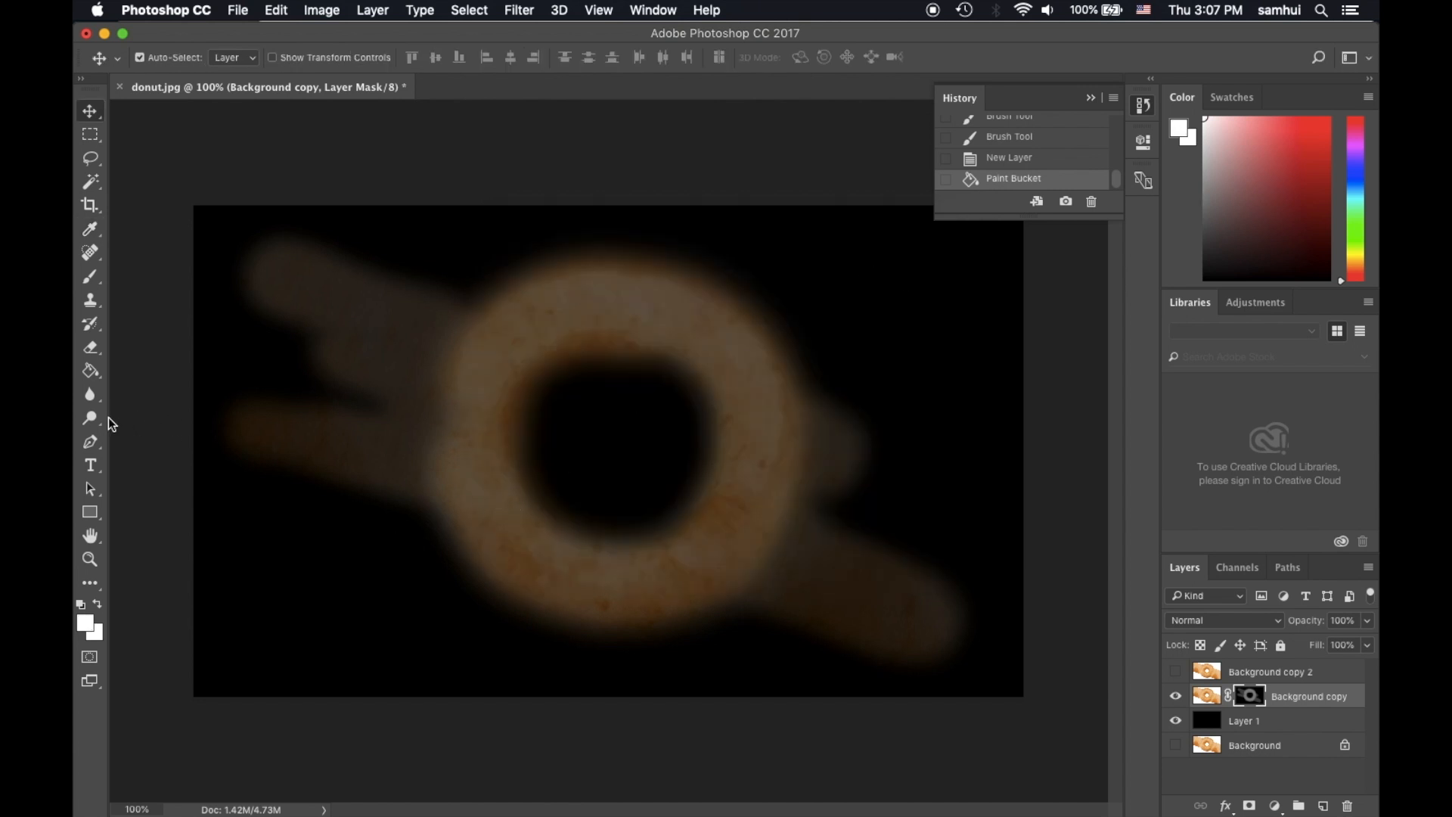
{"action": "left_click", "coordinate": [94, 270]}
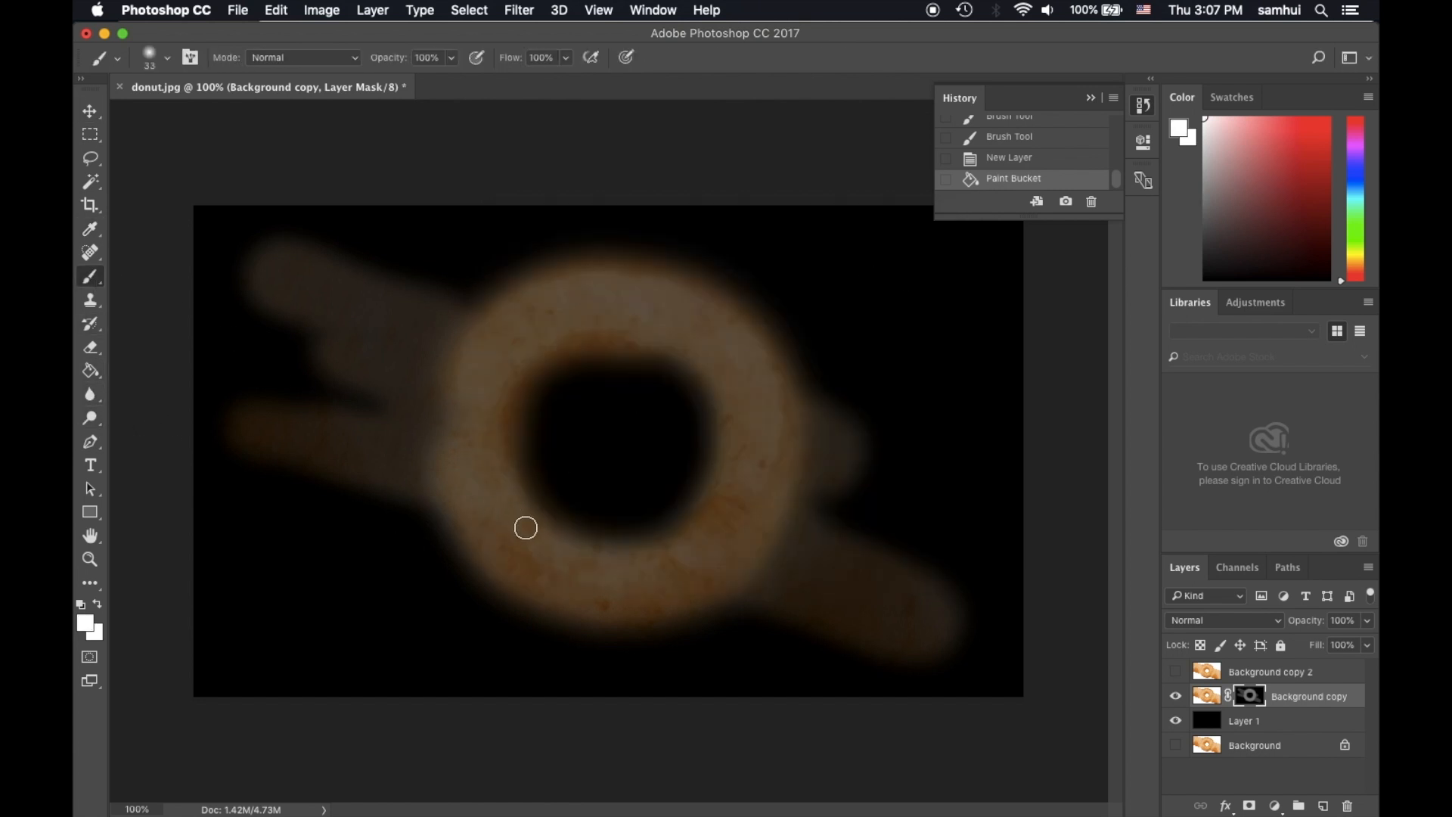
{"action": "mouse_move", "coordinate": [490, 510]}
{"action": "left_mouse_down"}
{"action": "mouse_move", "coordinate": [481, 499]}
{"action": "mouse_move", "coordinate": [485, 512]}
{"action": "left_mouse_up"}
{"action": "mouse_move", "coordinate": [467, 494]}
{"action": "left_mouse_down"}
{"action": "mouse_move", "coordinate": [486, 531]}
{"action": "mouse_move", "coordinate": [467, 505]}
{"action": "left_mouse_up"}
{"action": "left_click_drag", "start_coordinate": [515, 550], "coordinate": [496, 525]}
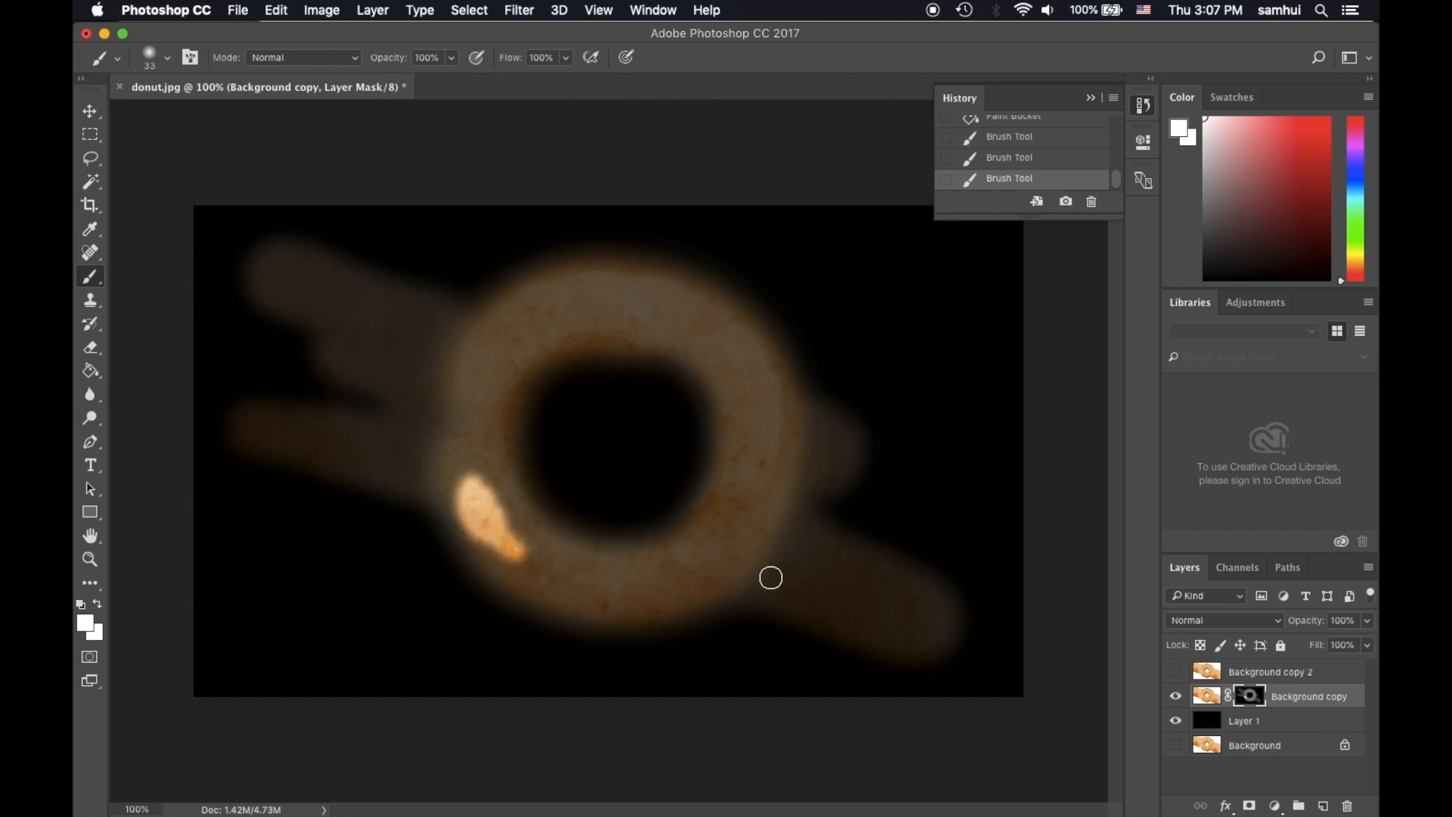
{"action": "left_click_drag", "start_coordinate": [628, 580], "coordinate": [692, 567]}
{"action": "left_click_drag", "start_coordinate": [730, 521], "coordinate": [667, 578]}
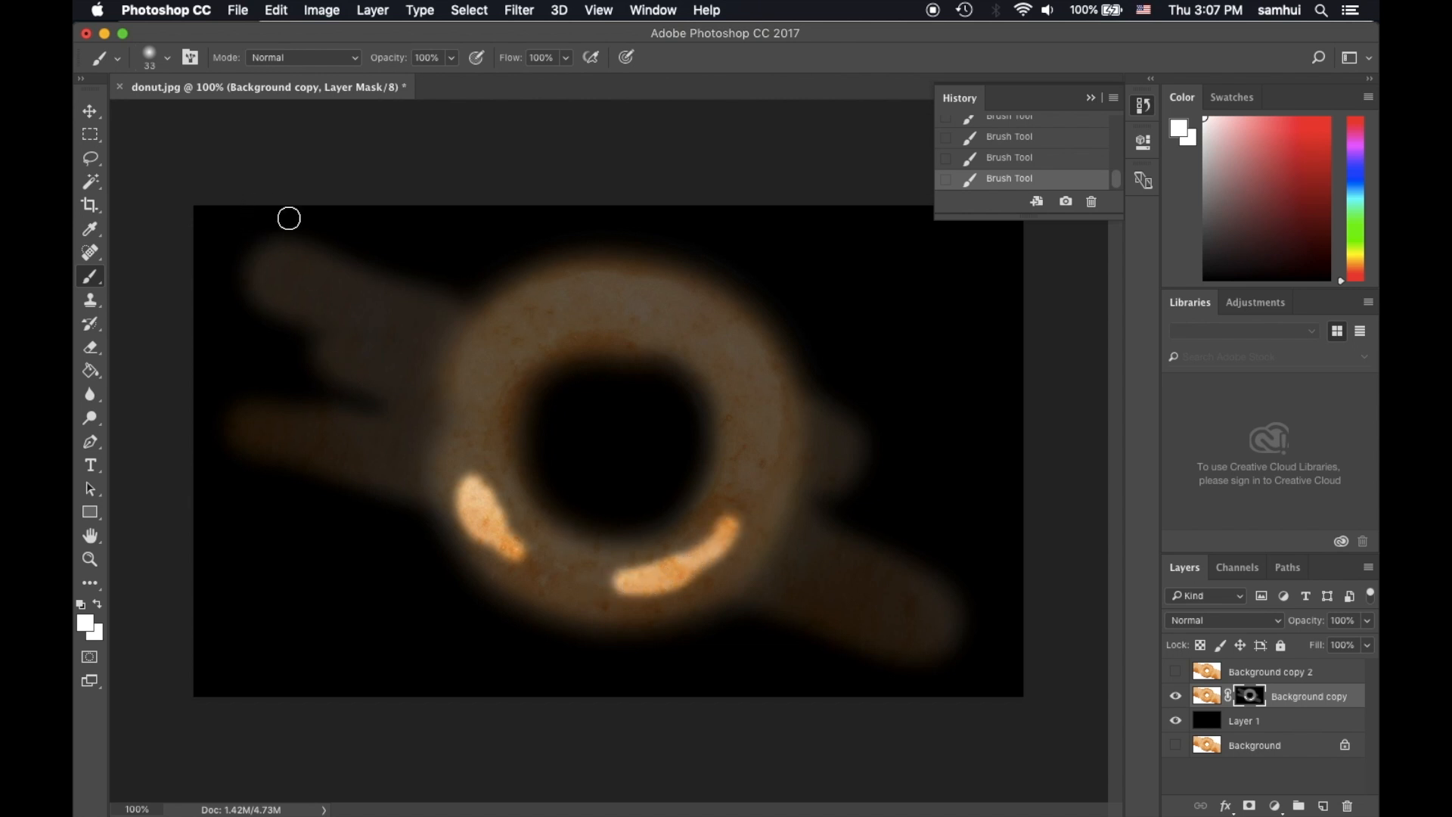
- Widen and soften both white highlights on the lower ring of the Background copy mask with a soft 87 px brush
{"action": "left_click", "coordinate": [167, 57]}
{"action": "left_click_drag", "start_coordinate": [192, 115], "coordinate": [223, 114]}
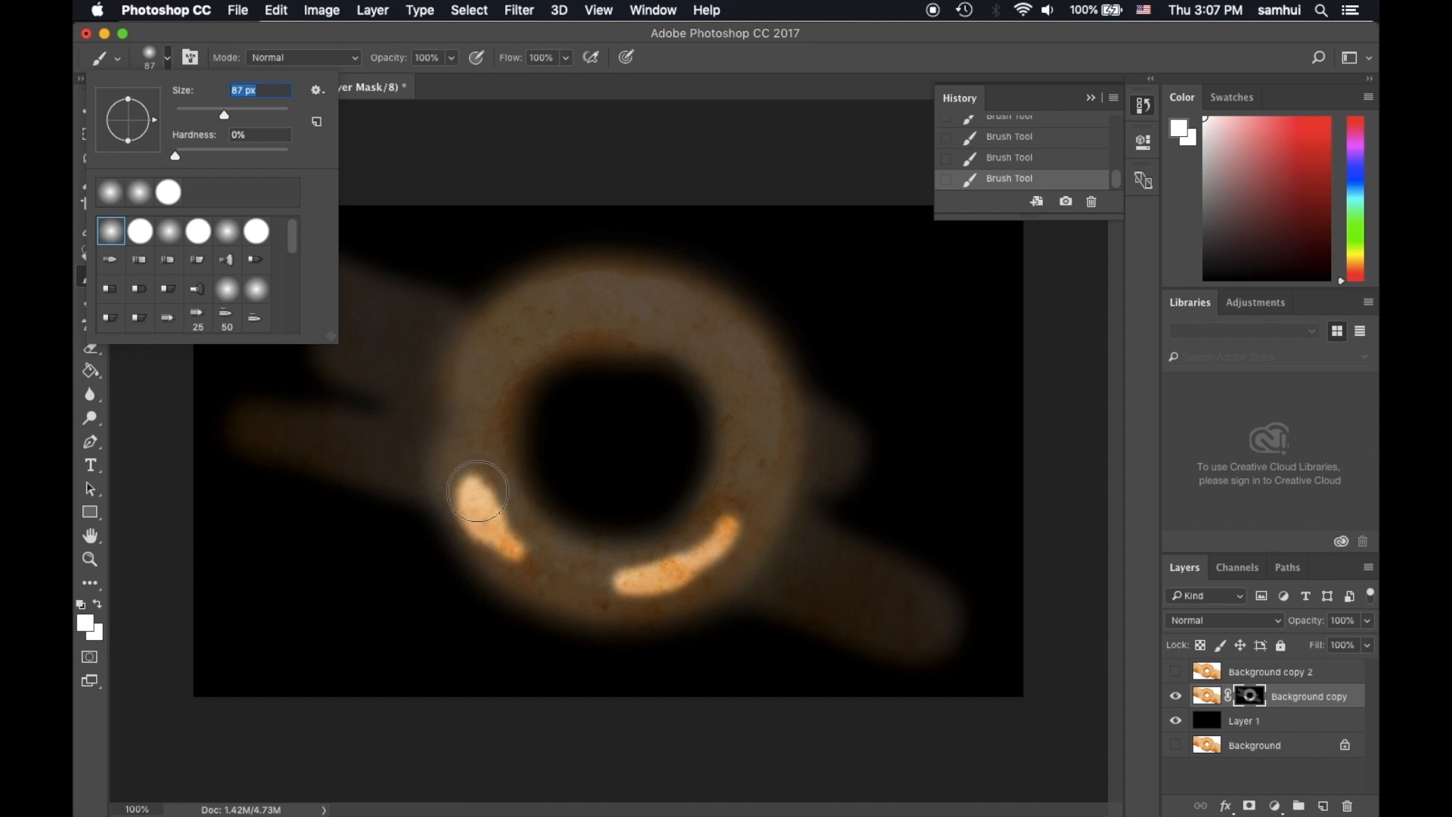
{"action": "left_click", "coordinate": [477, 517]}
{"action": "left_click_drag", "start_coordinate": [477, 517], "coordinate": [506, 540]}
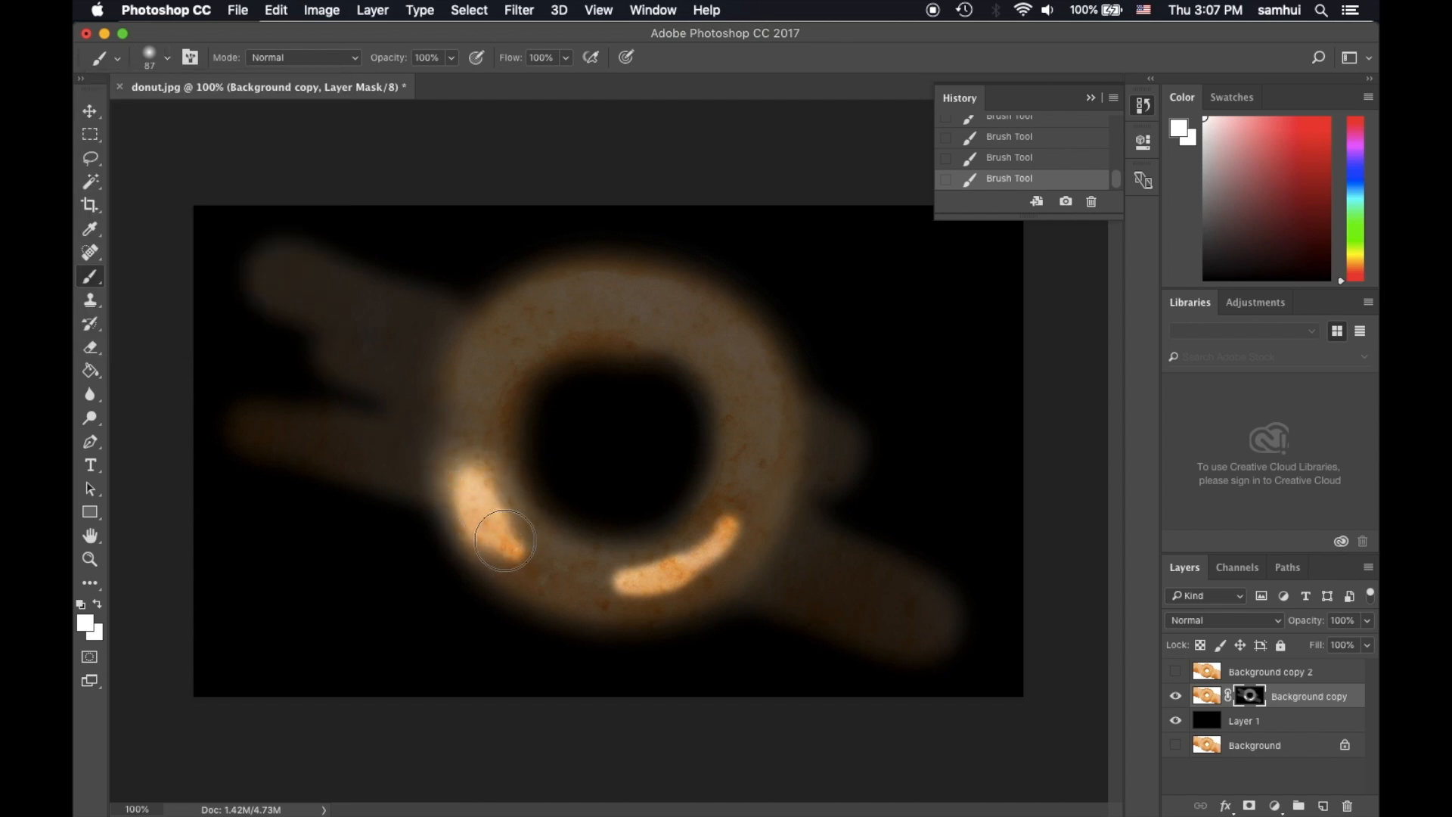
{"action": "left_click", "coordinate": [508, 542]}
{"action": "left_click", "coordinate": [620, 581]}
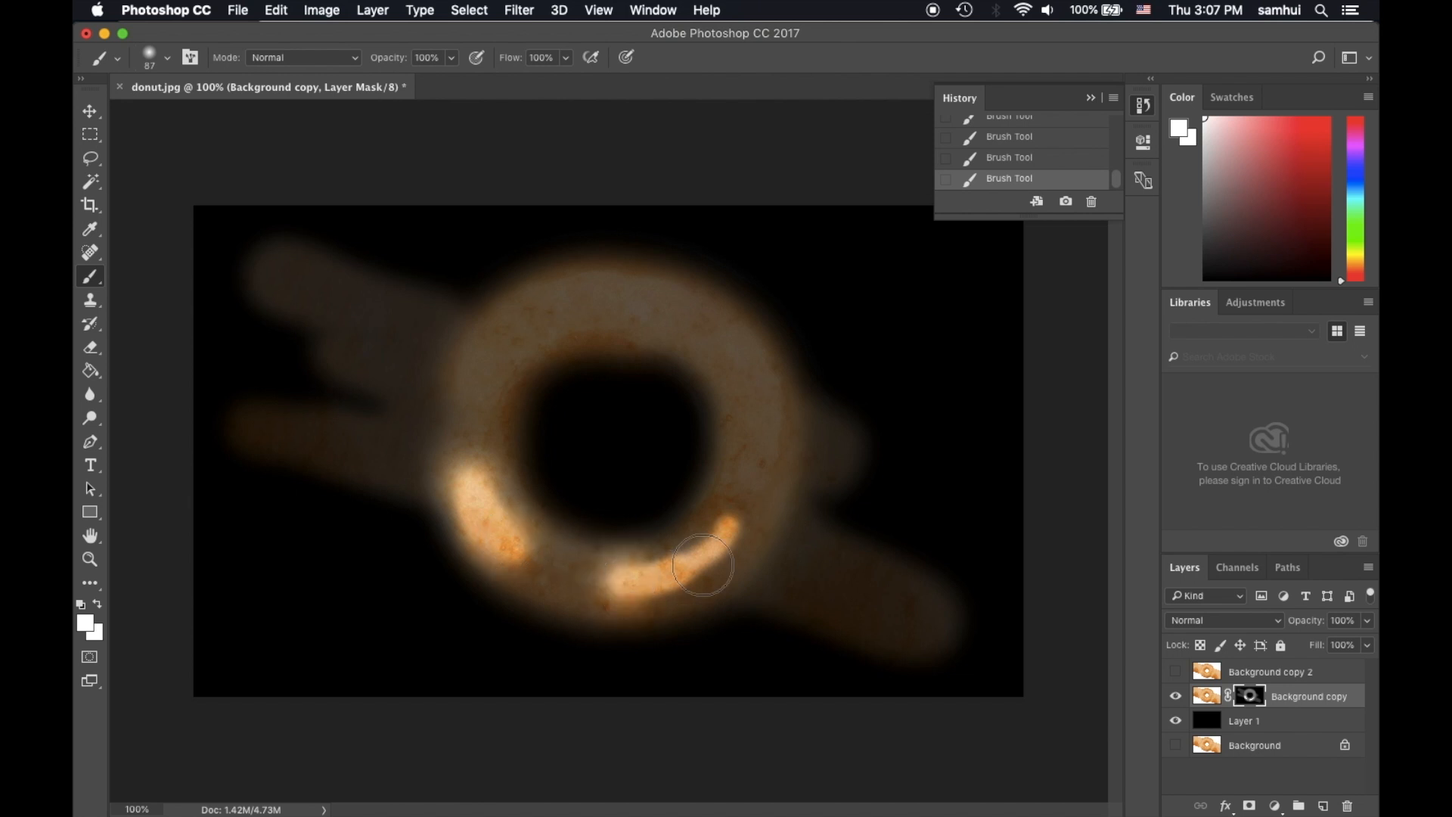
{"action": "left_click_drag", "start_coordinate": [727, 521], "coordinate": [732, 515]}
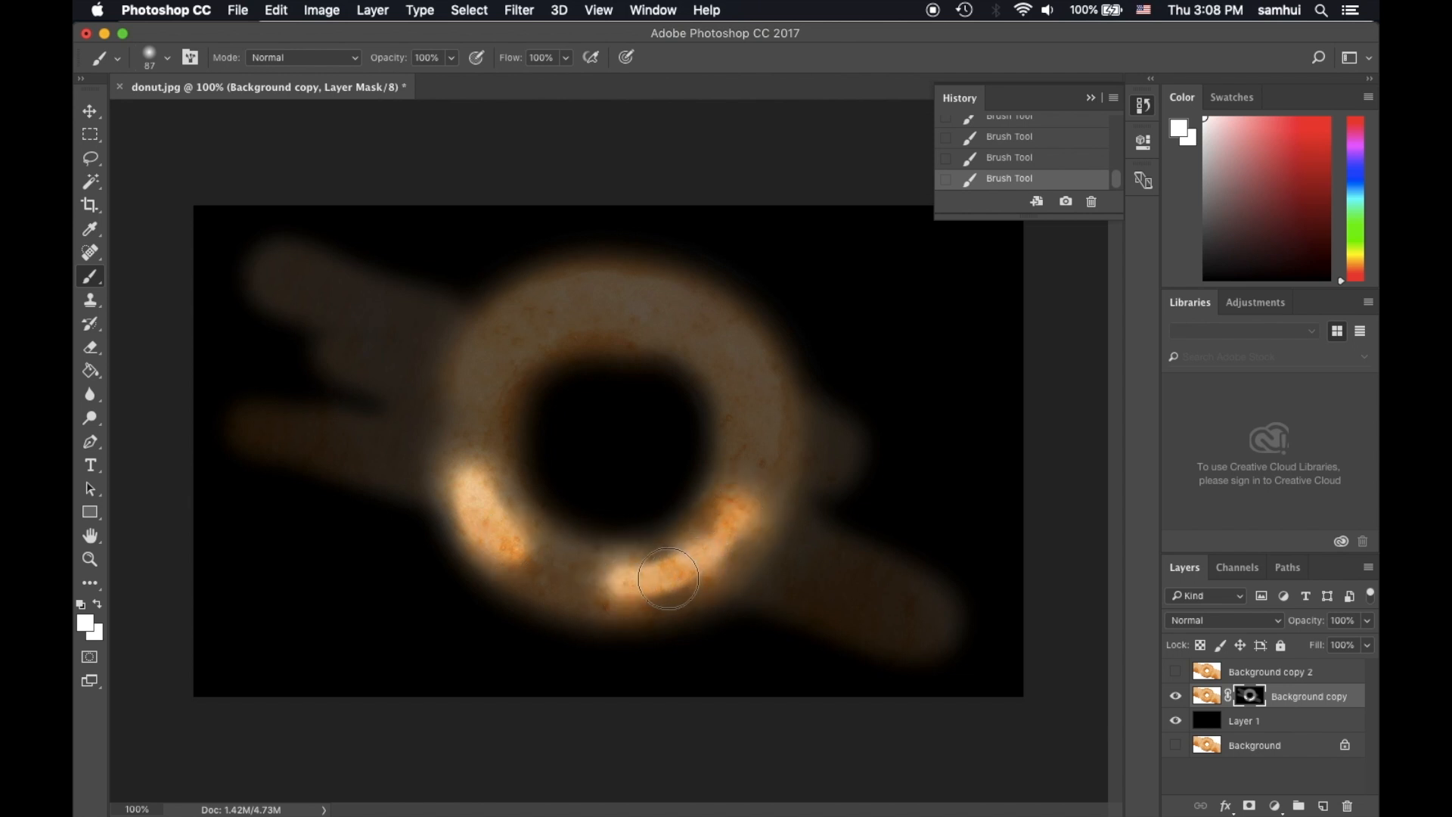
{"action": "left_click", "coordinate": [524, 557]}
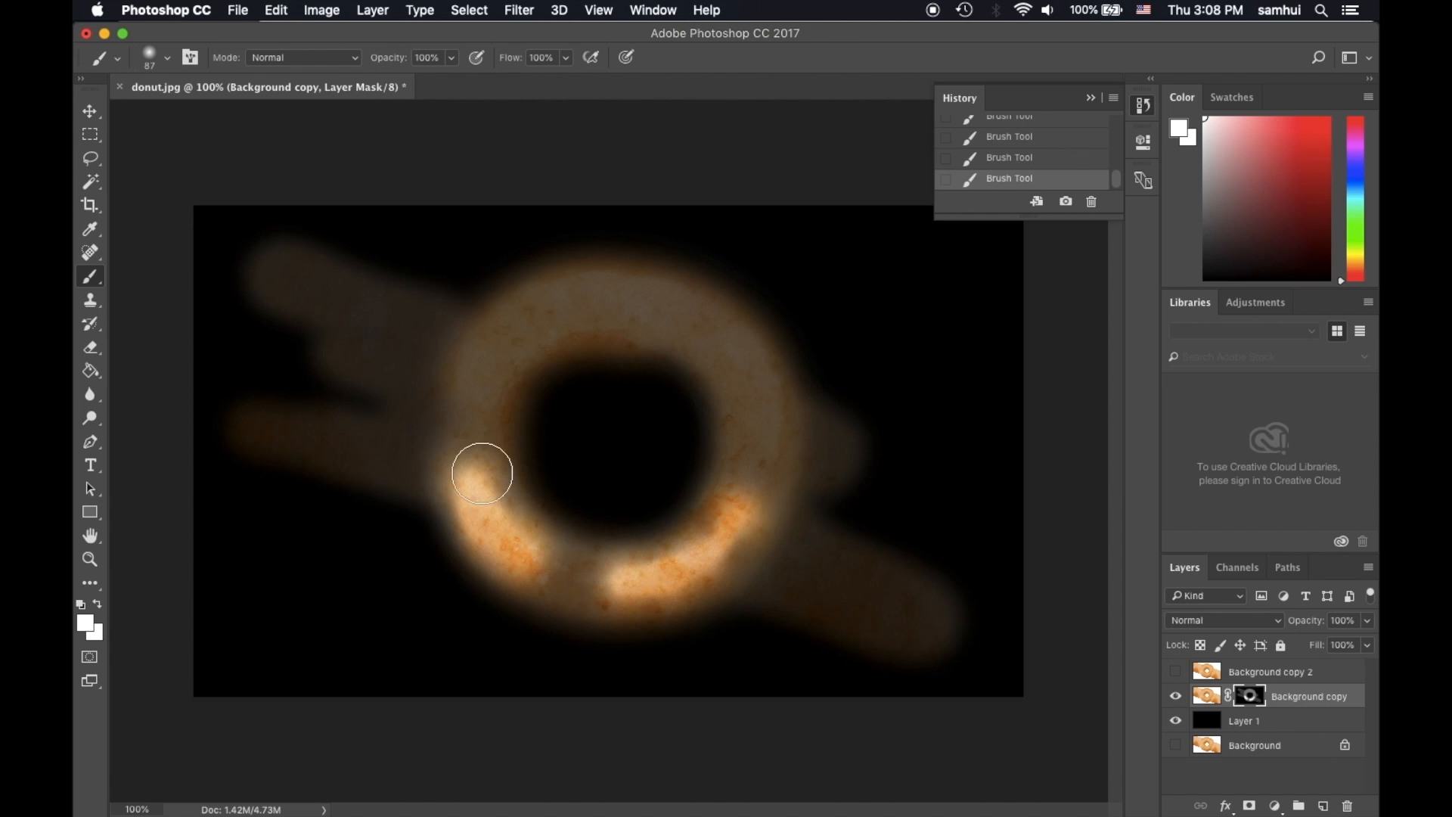
{"action": "left_click", "coordinate": [458, 465]}
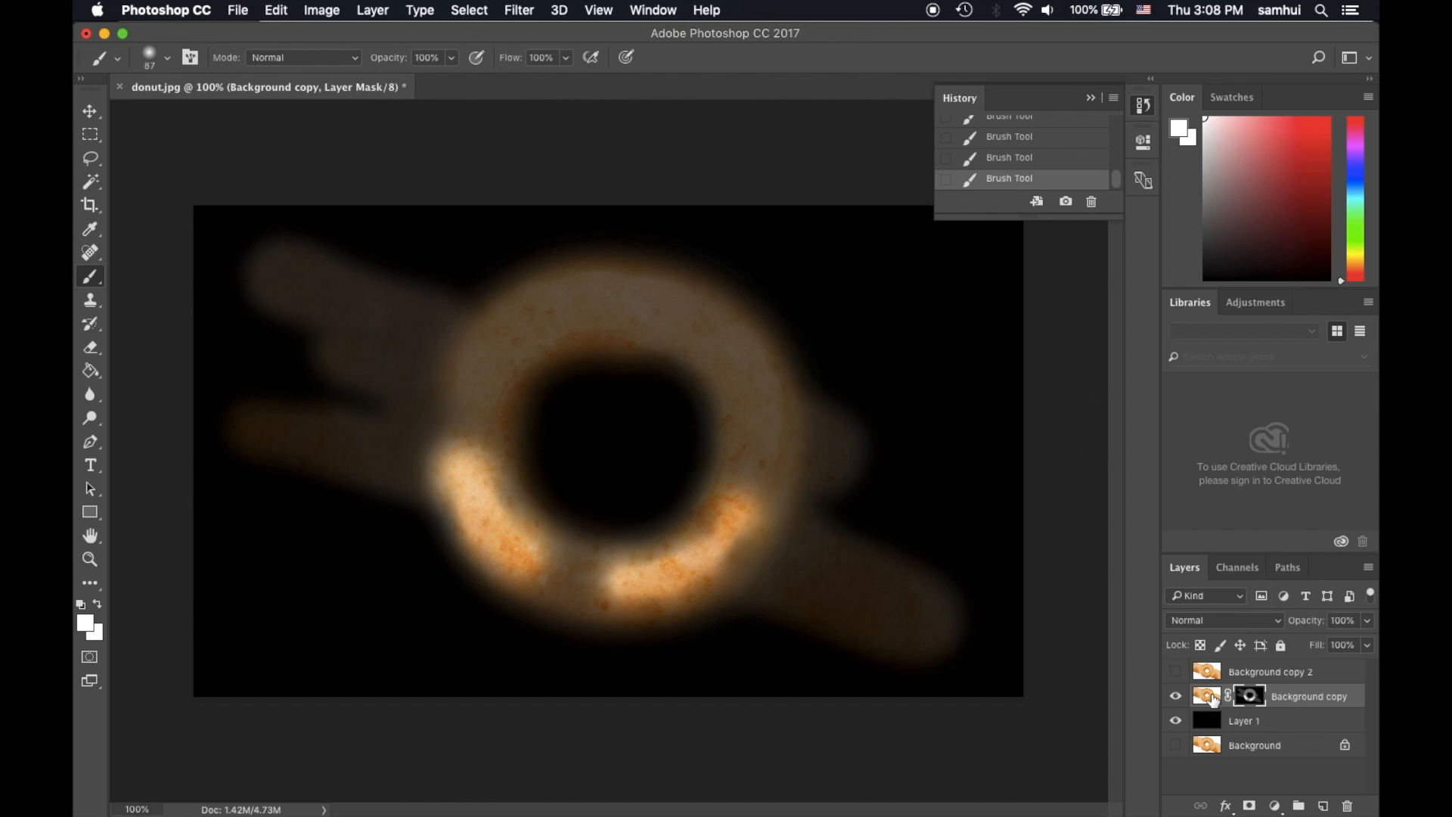
- Apply a Gaussian Blur with a radius of 7.2 pixels to the Background copy mask
{"action": "left_click", "coordinate": [519, 10]}
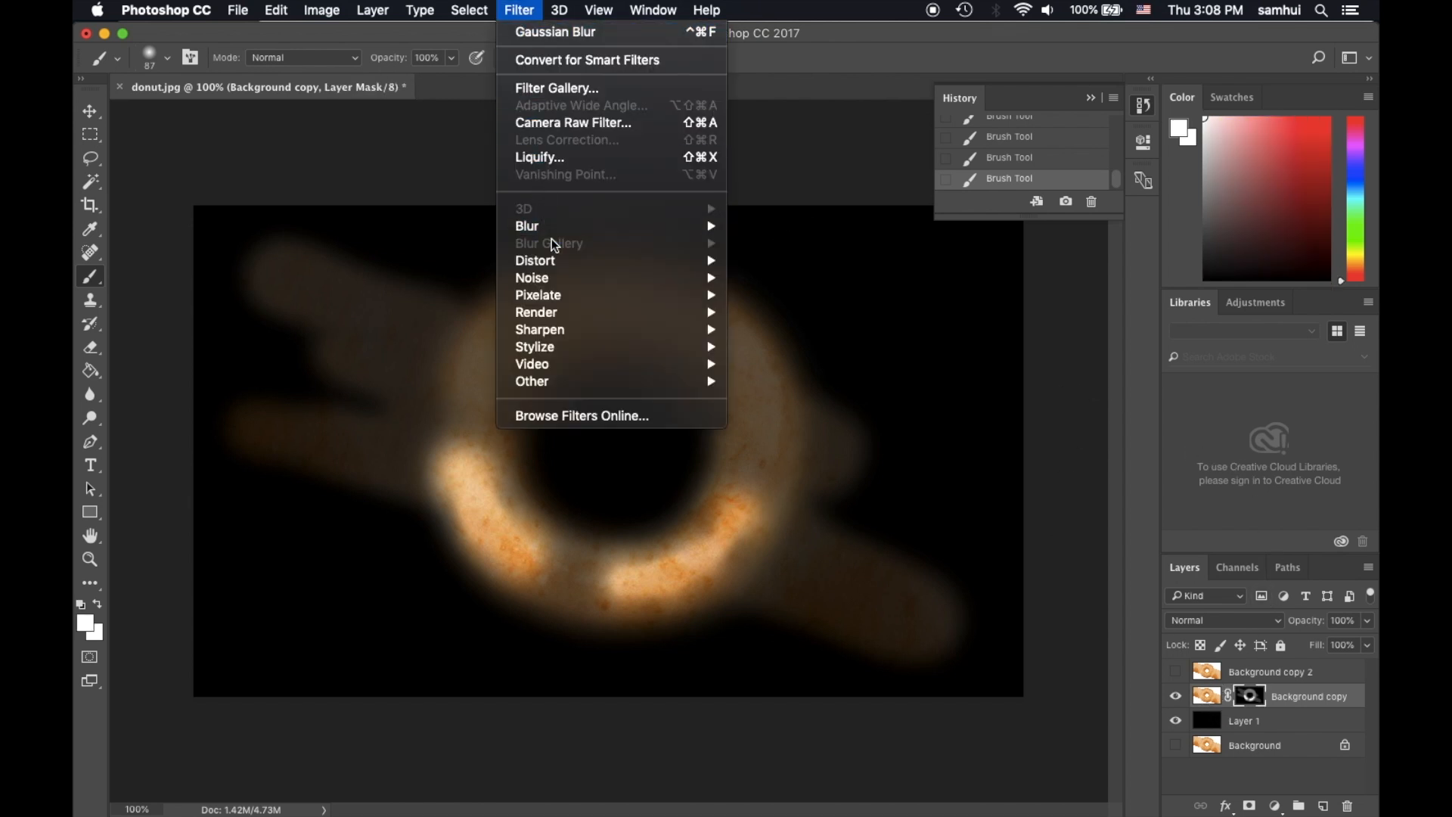
{"action": "mouse_move", "coordinate": [681, 226]}
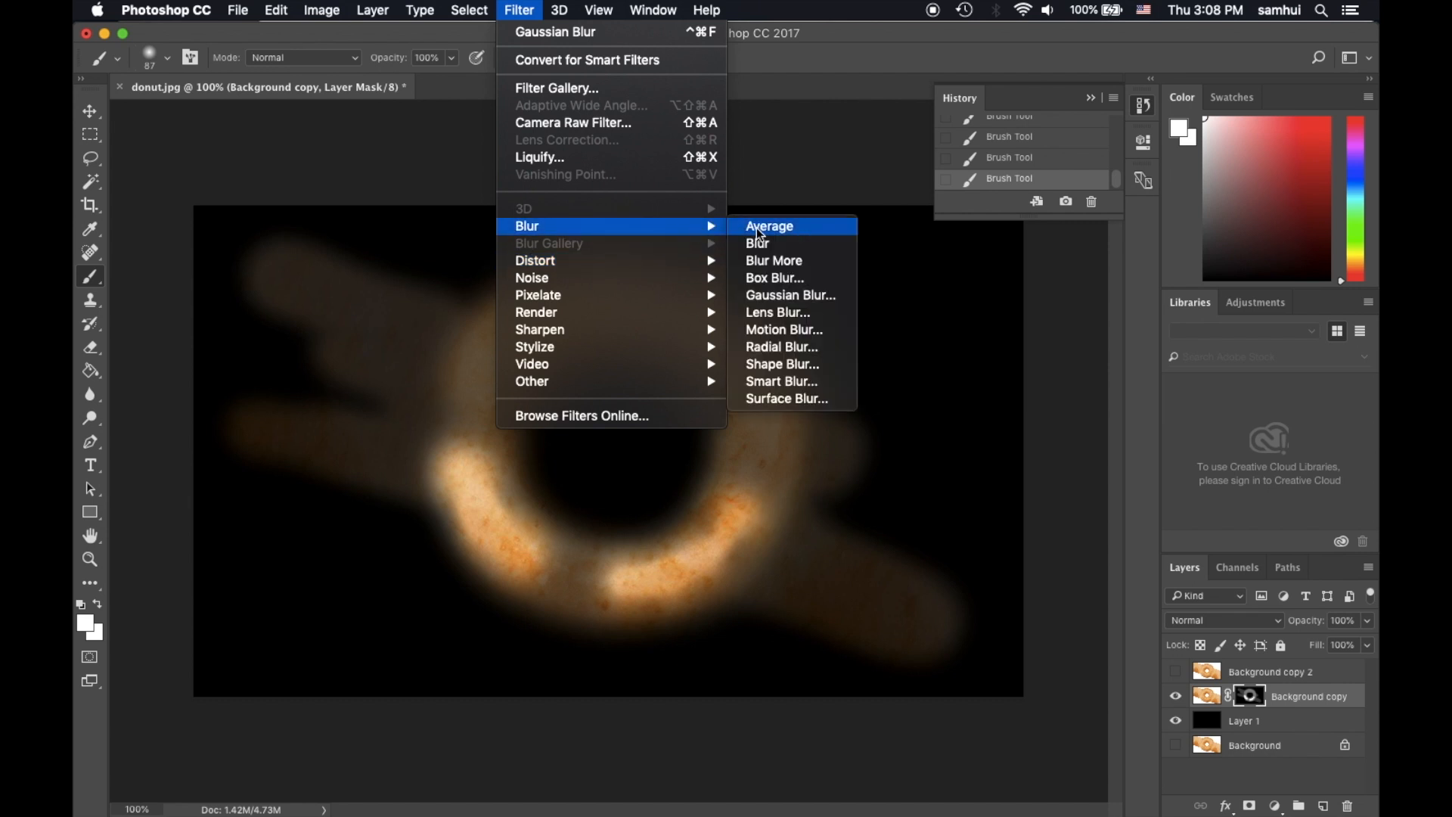
{"action": "left_click", "coordinate": [808, 302]}
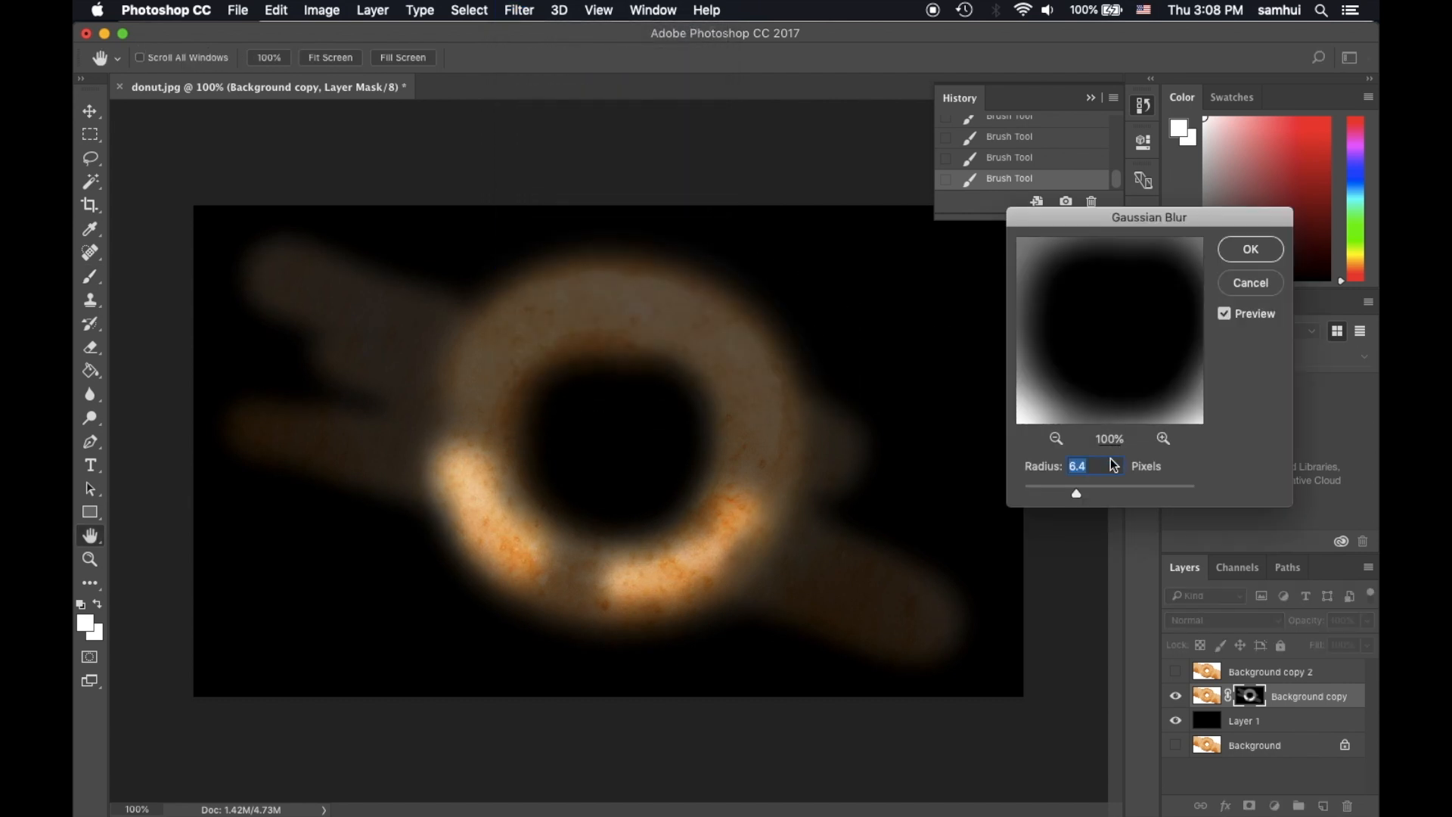
{"action": "left_click", "coordinate": [1100, 495]}
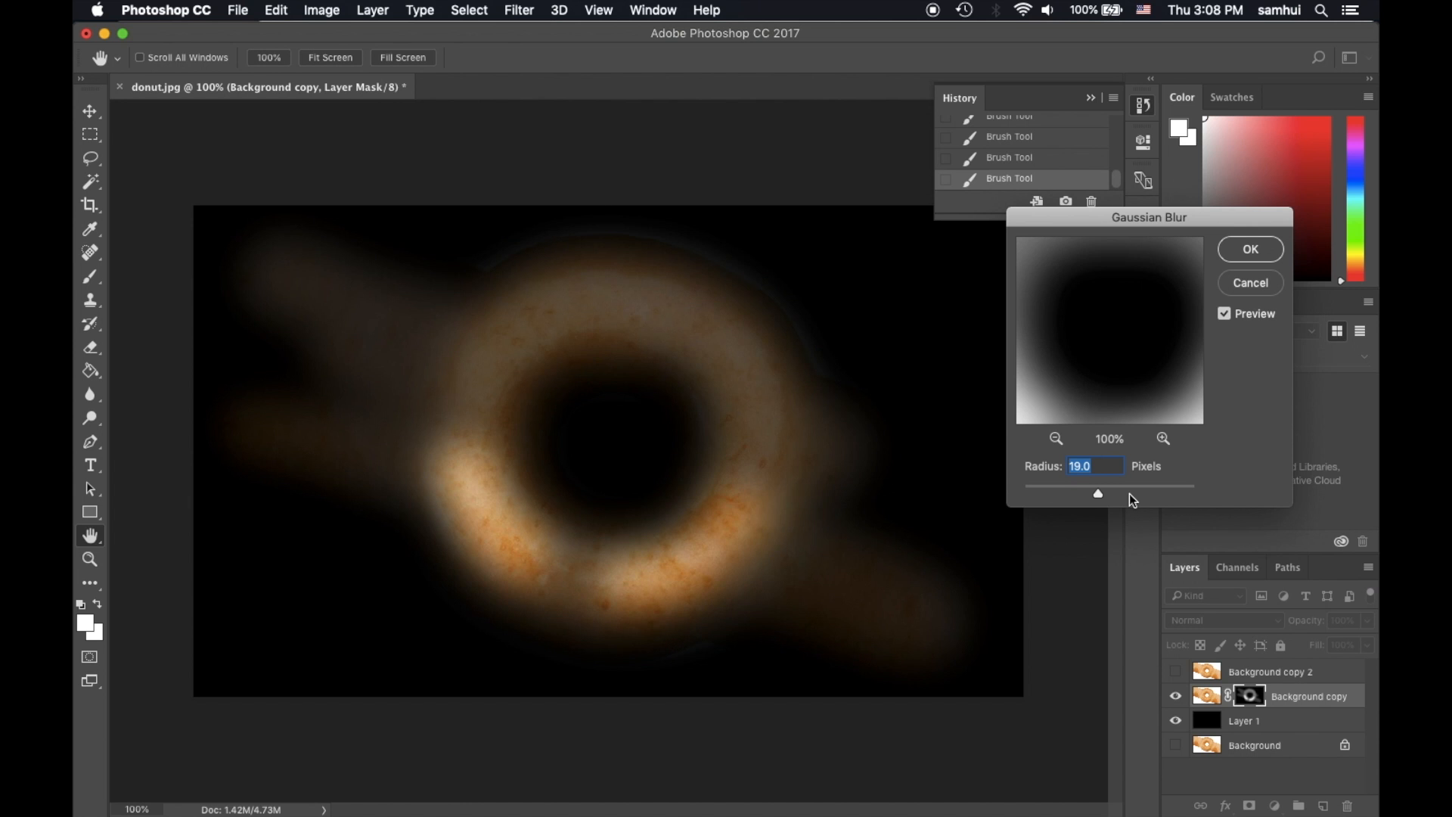
{"action": "left_click_drag", "start_coordinate": [1100, 495], "coordinate": [1082, 493]}
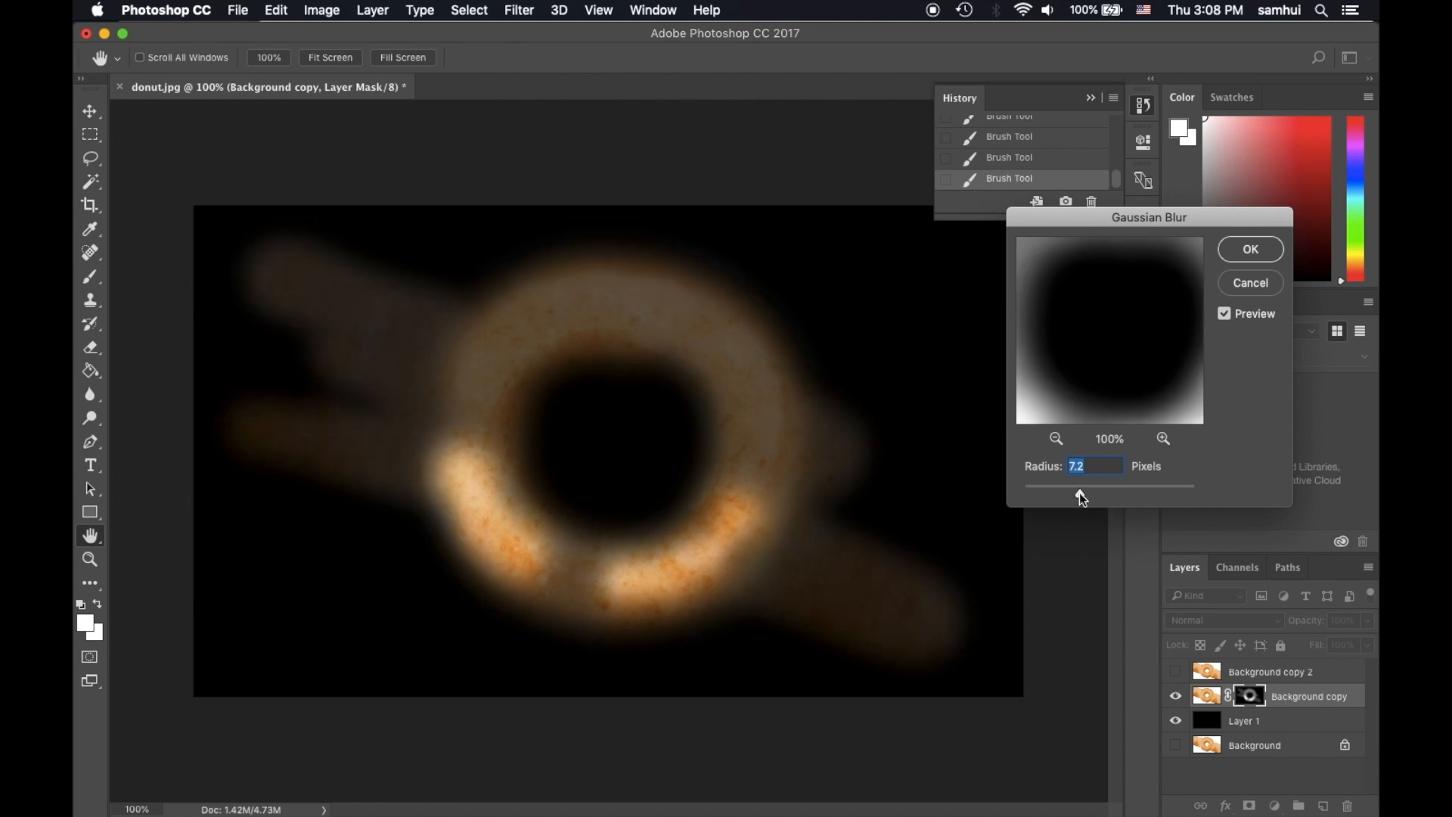
{"action": "left_click", "coordinate": [1251, 249]}
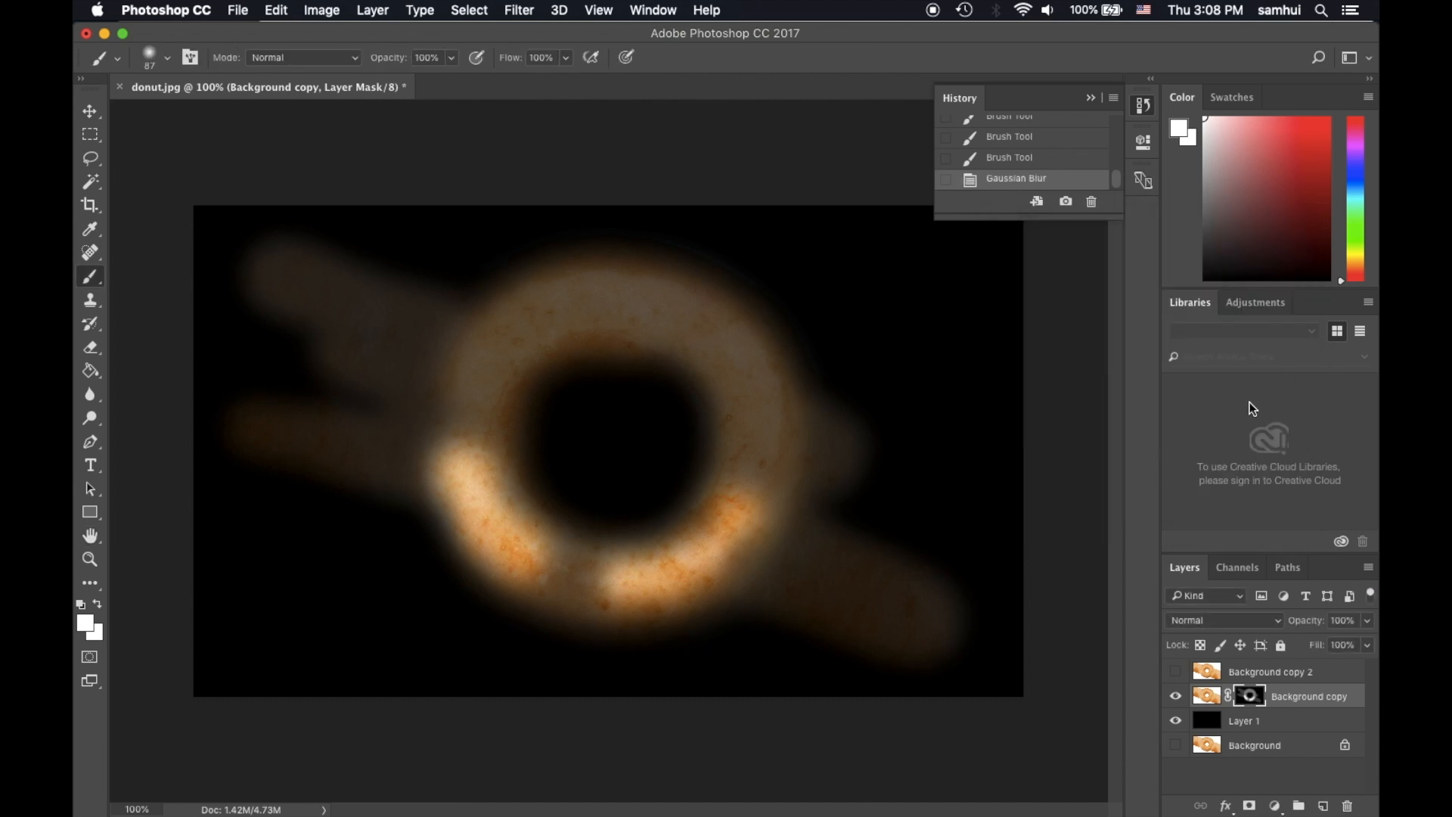
- Apply Hue/Saturation to the Background copy image with Hue +7, Saturation -31 and Lightness -62
{"action": "left_click", "coordinate": [1210, 699]}
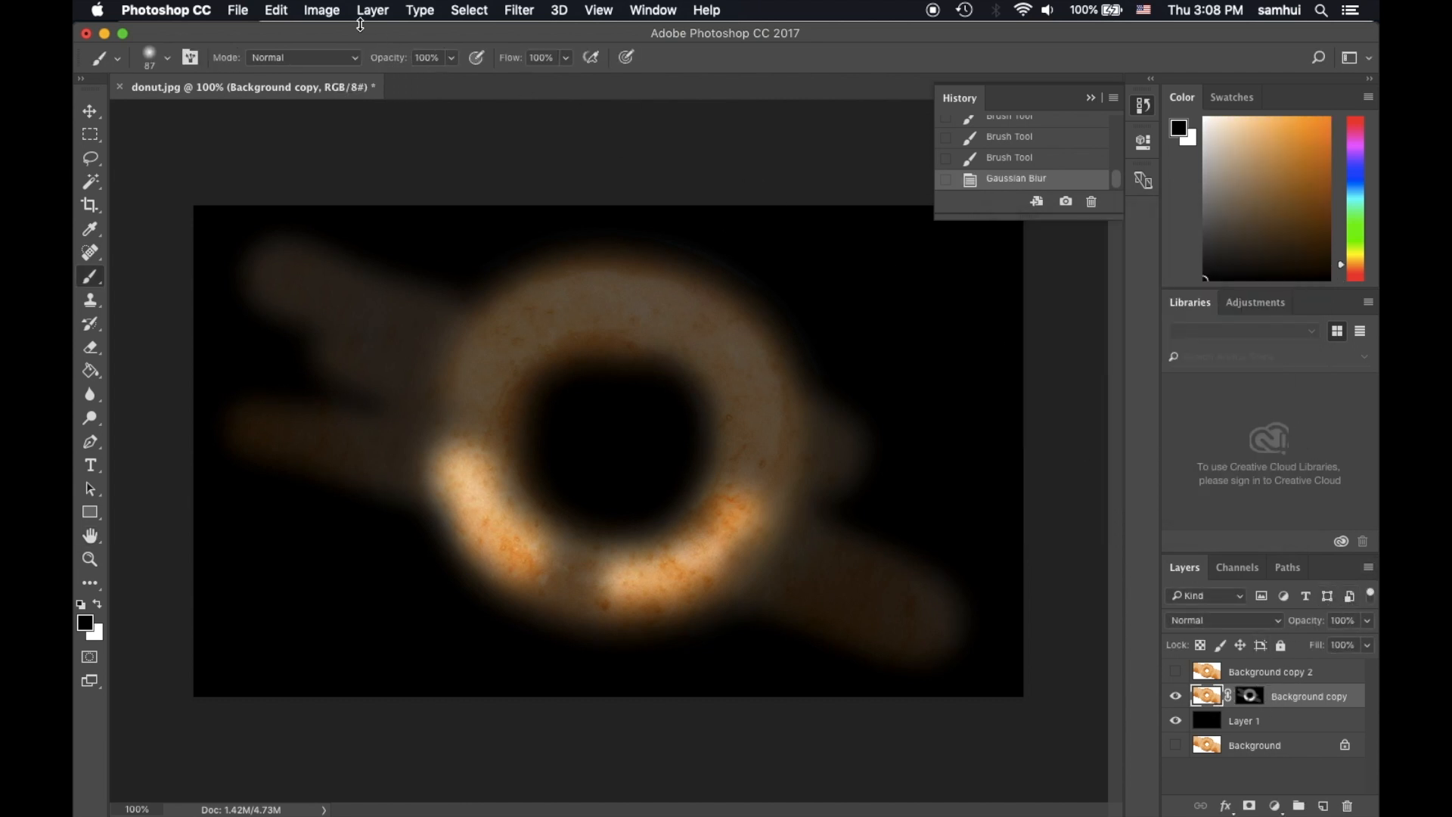
{"action": "left_click", "coordinate": [328, 10]}
{"action": "mouse_move", "coordinate": [386, 60]}
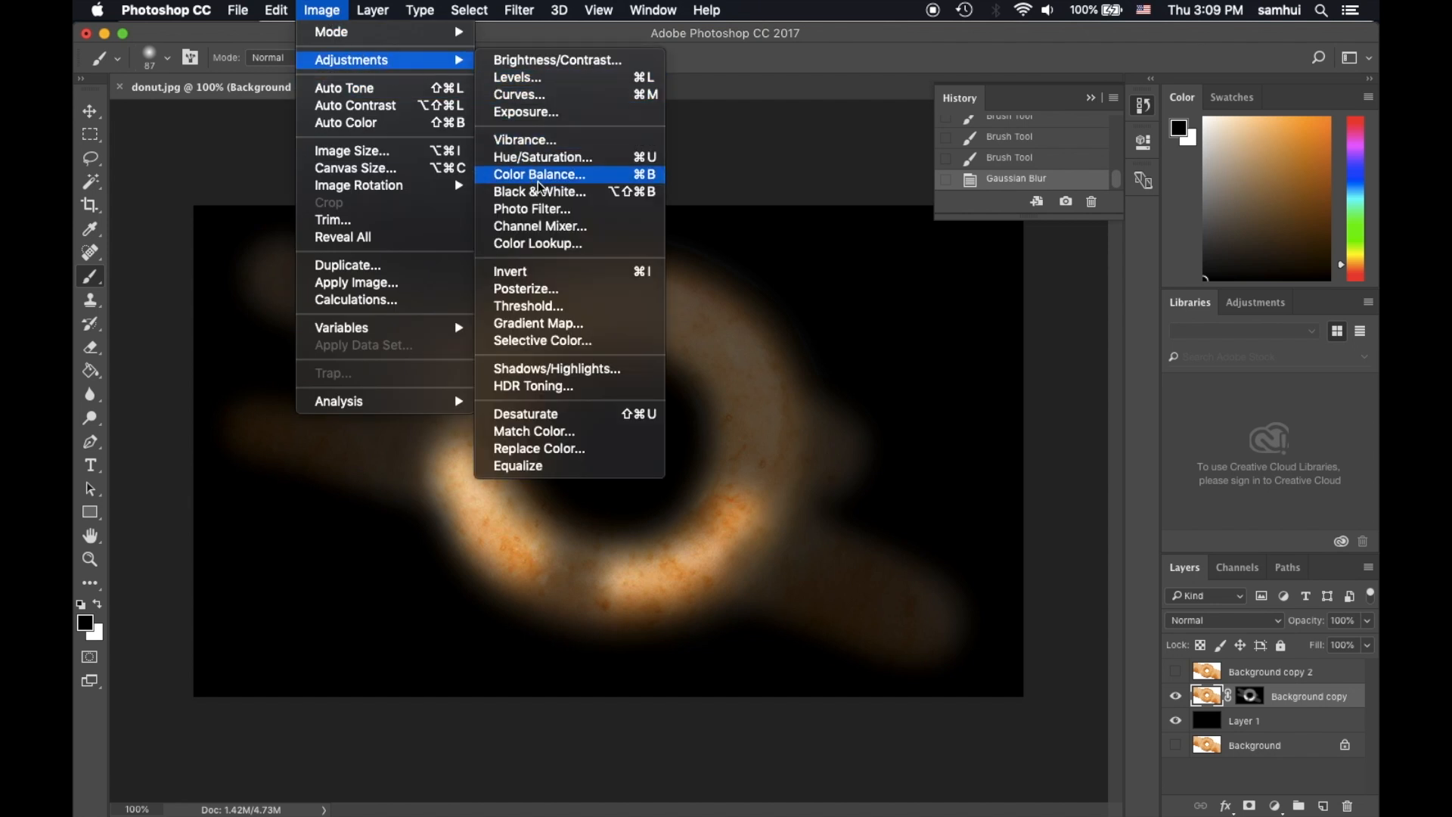
{"action": "left_click", "coordinate": [560, 157]}
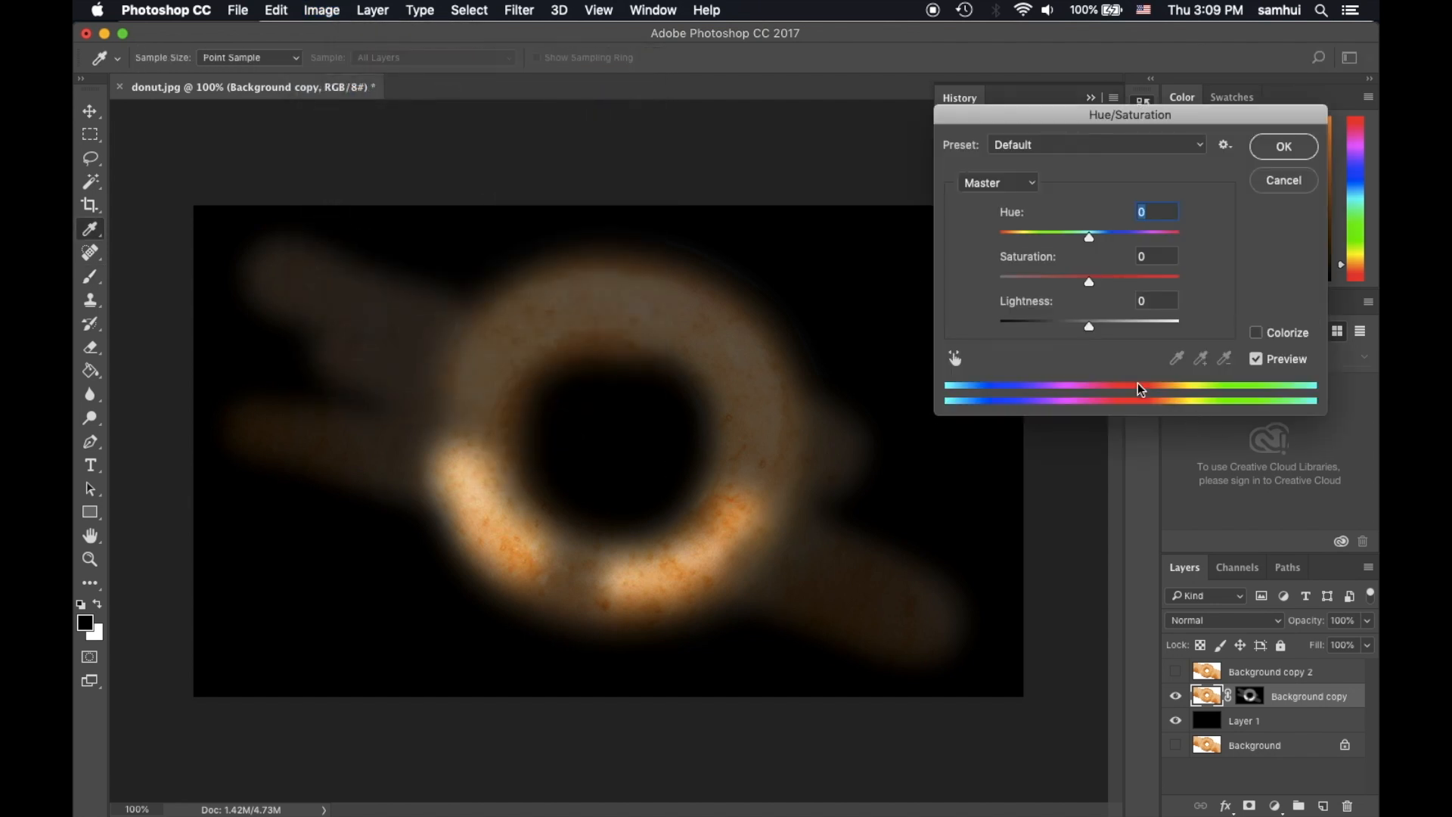
{"action": "left_click_drag", "start_coordinate": [1091, 240], "coordinate": [1061, 278]}
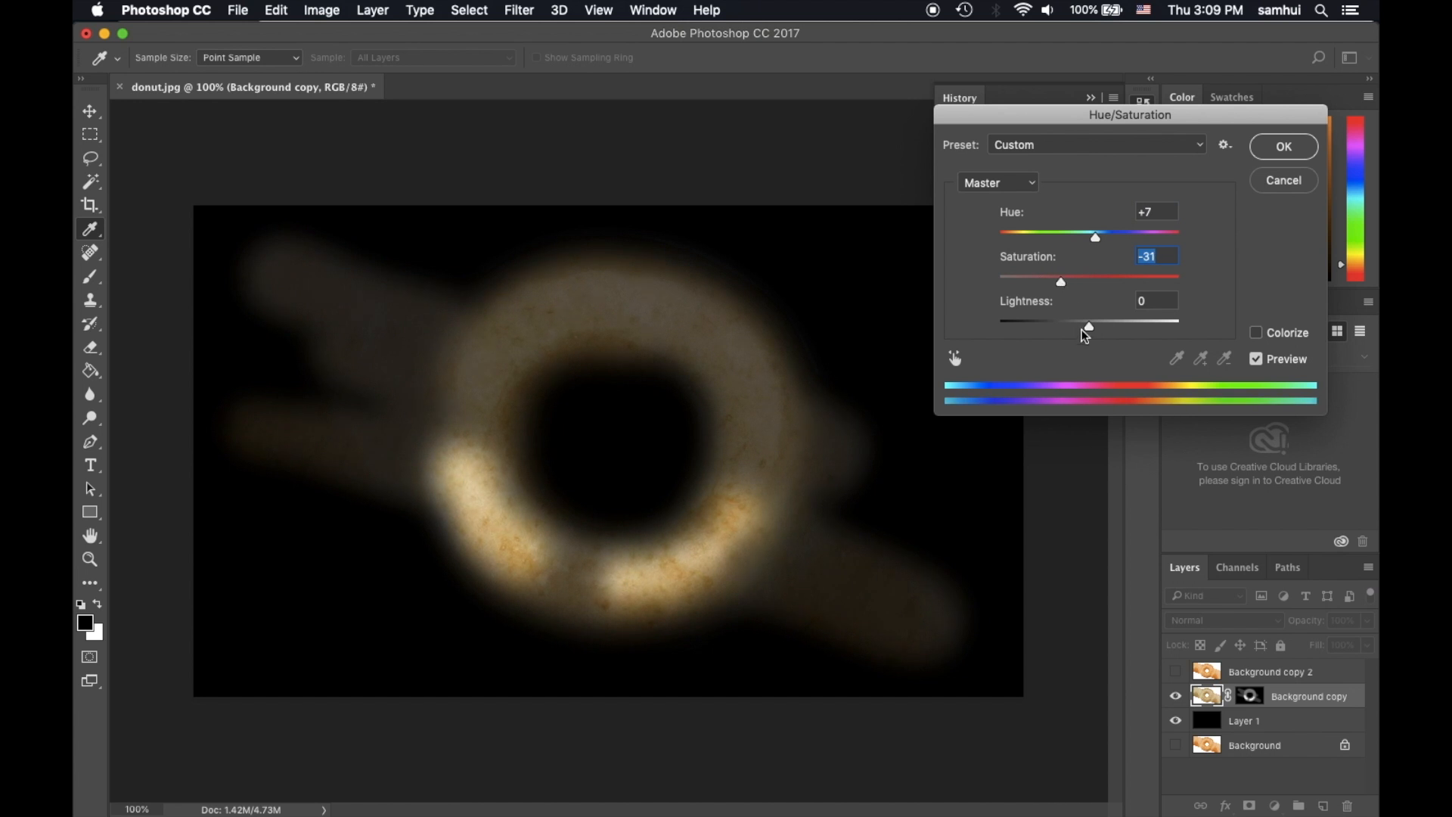
{"action": "left_click_drag", "start_coordinate": [1086, 325], "coordinate": [1042, 328]}
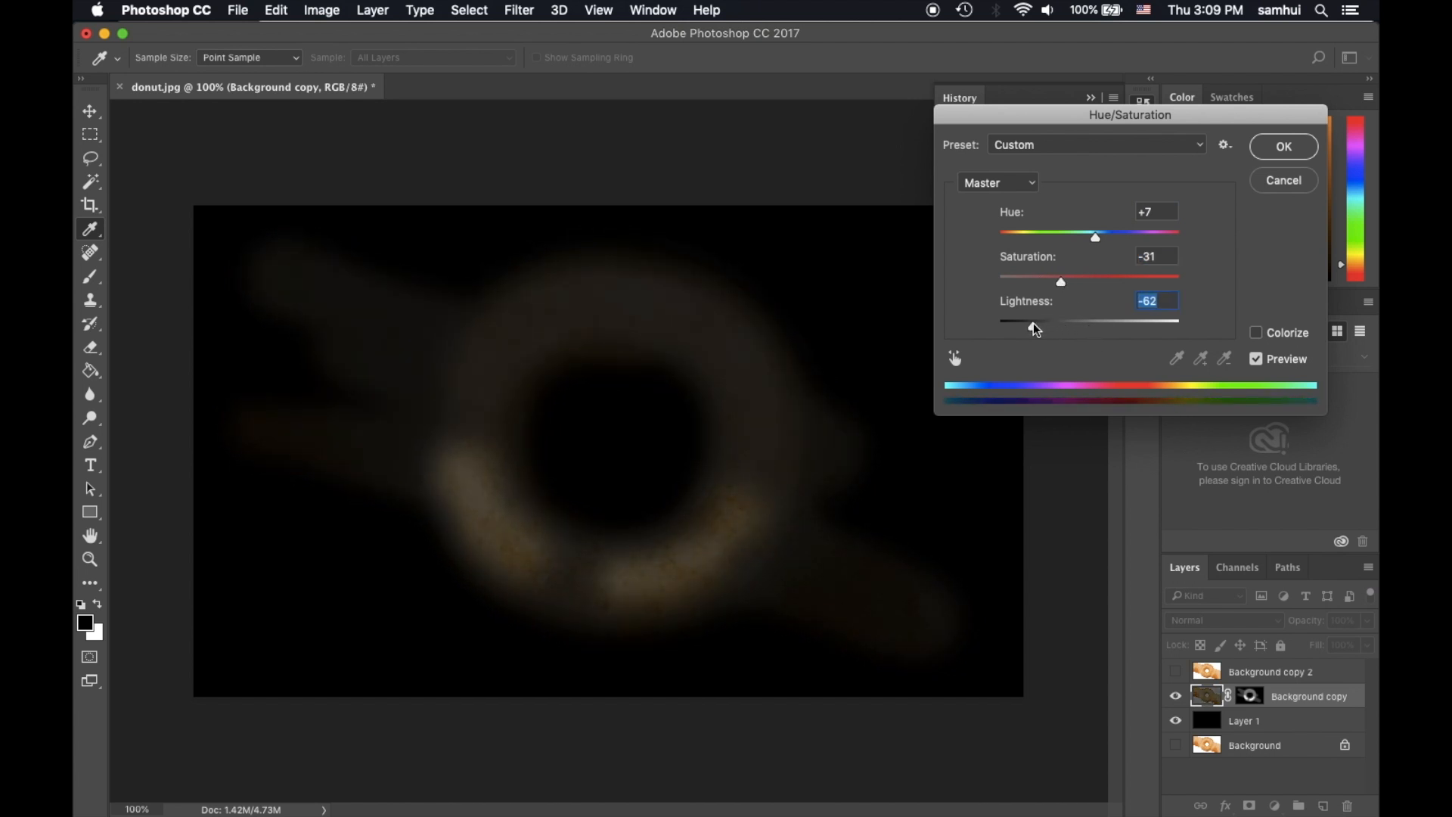
{"action": "left_click", "coordinate": [1280, 148]}
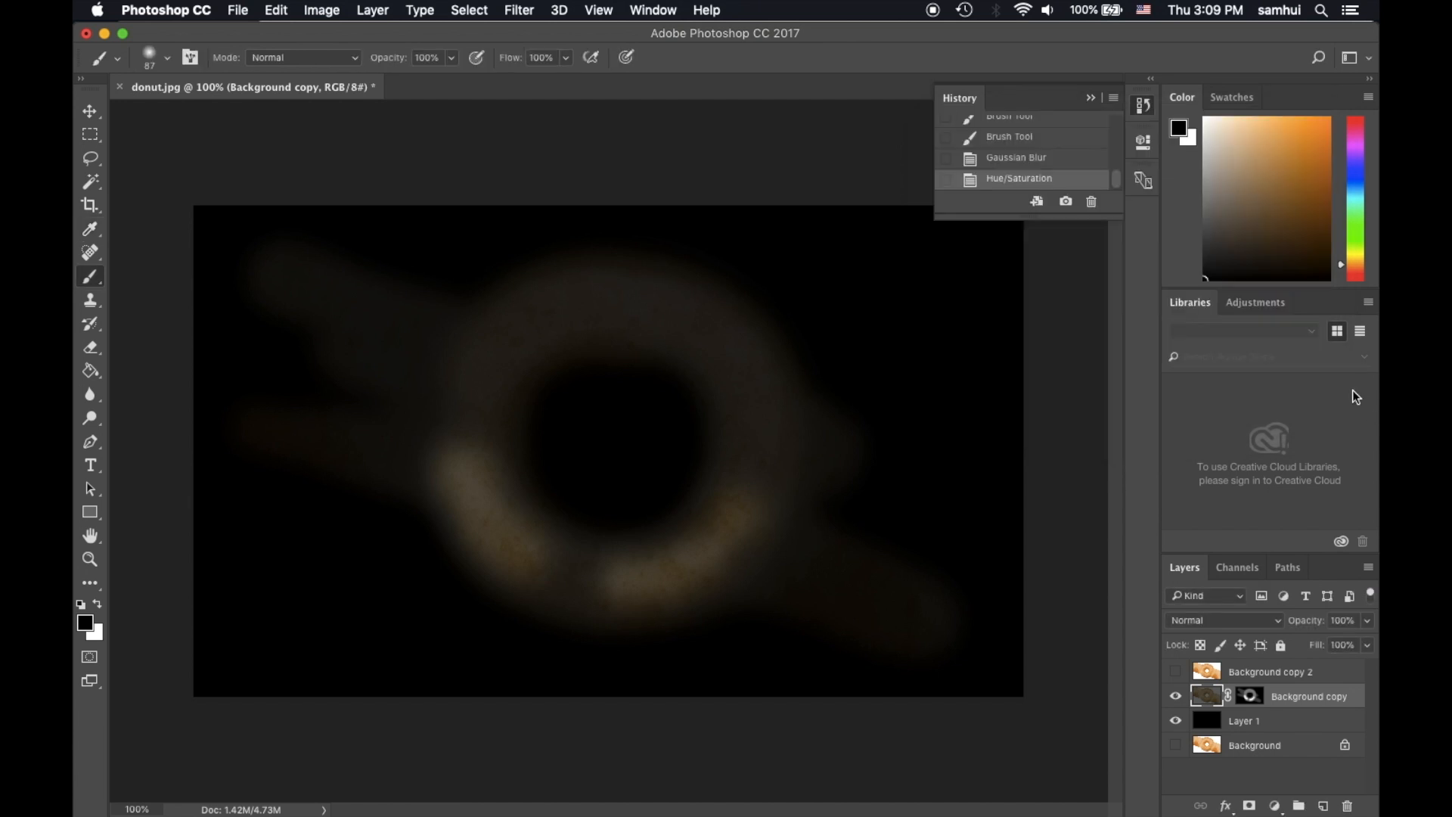
- Add a new layer directly above Background copy and choose a fully saturated orange as the foreground colour
{"action": "left_click", "coordinate": [1325, 808]}
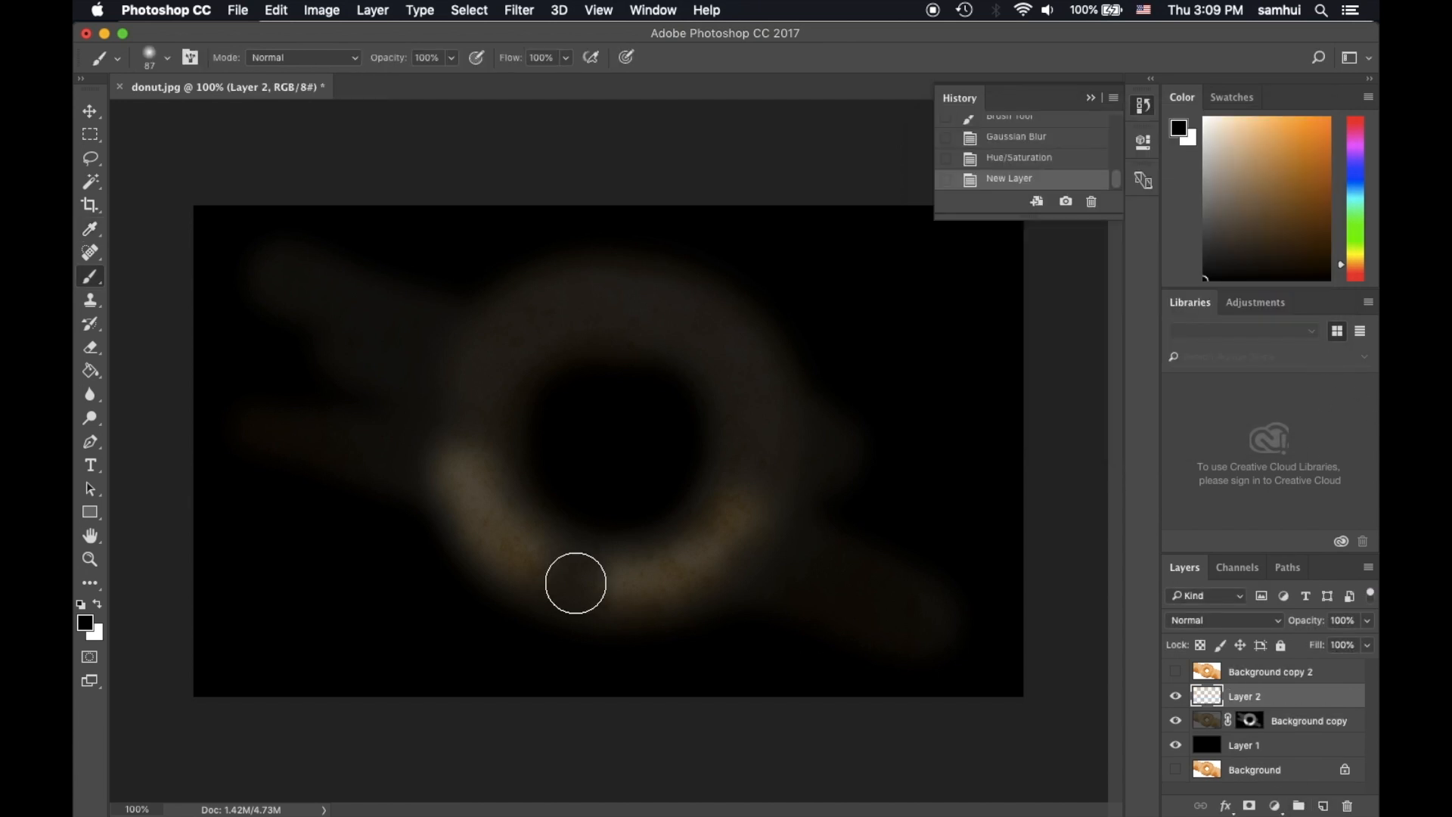
{"action": "left_click", "coordinate": [84, 624]}
{"action": "left_click_drag", "start_coordinate": [712, 316], "coordinate": [749, 230]}
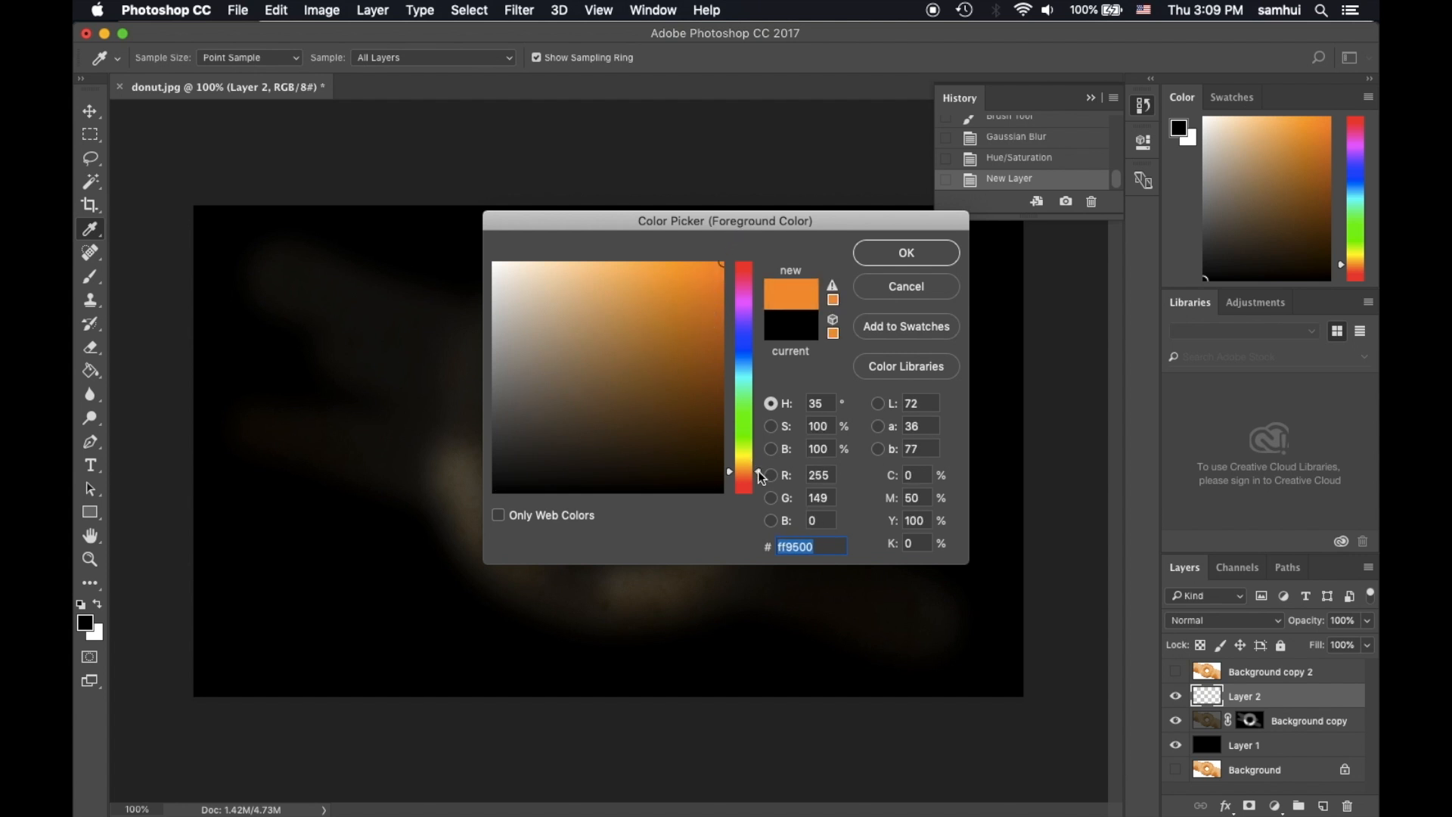
{"action": "left_click_drag", "start_coordinate": [760, 476], "coordinate": [760, 483]}
{"action": "left_click", "coordinate": [906, 253]}
{"action": "key", "text": "b"}
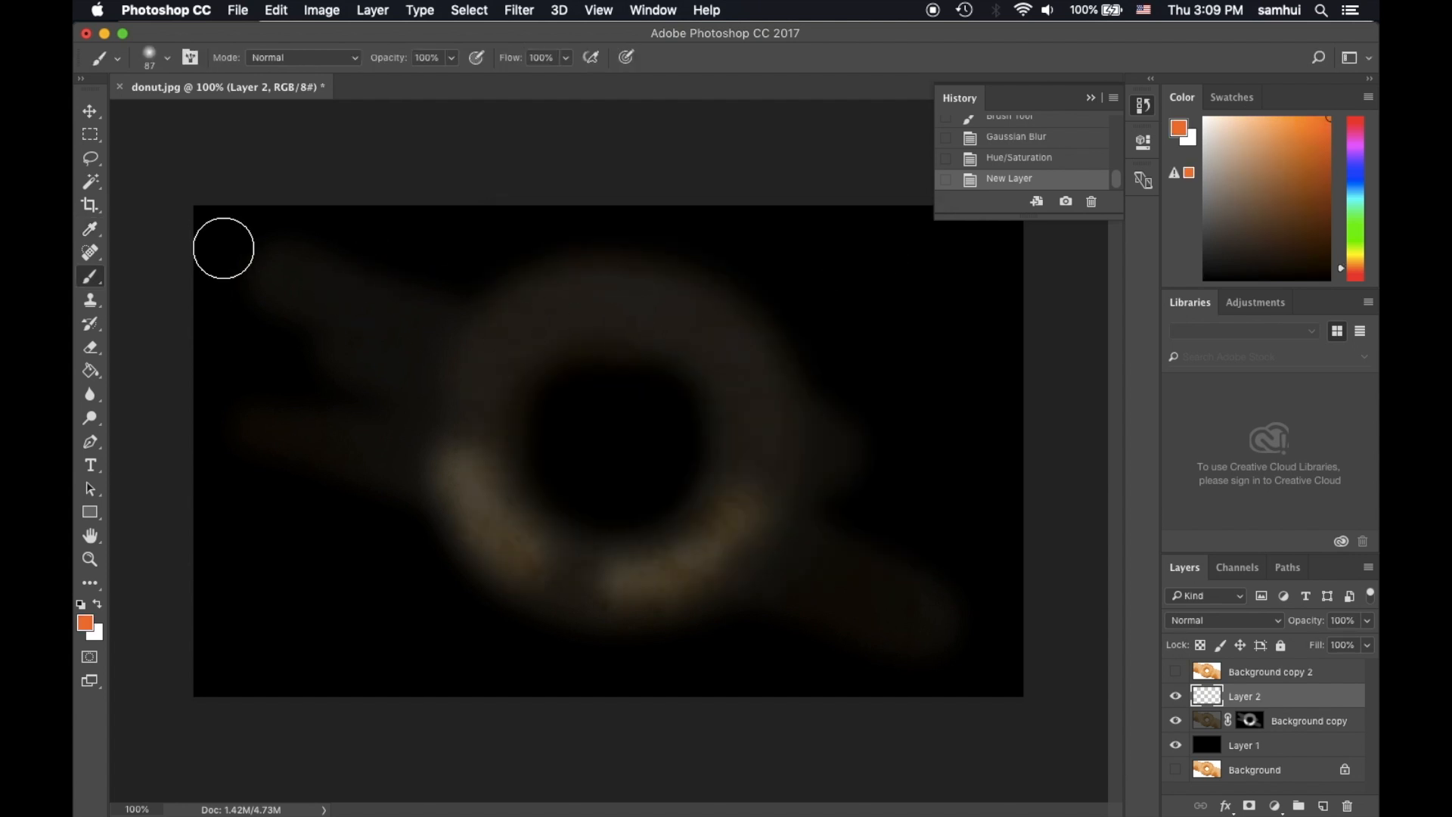
- Fill the new layer with orange using the Paint Bucket and set its blend mode to Multiply
{"action": "left_click", "coordinate": [91, 371]}
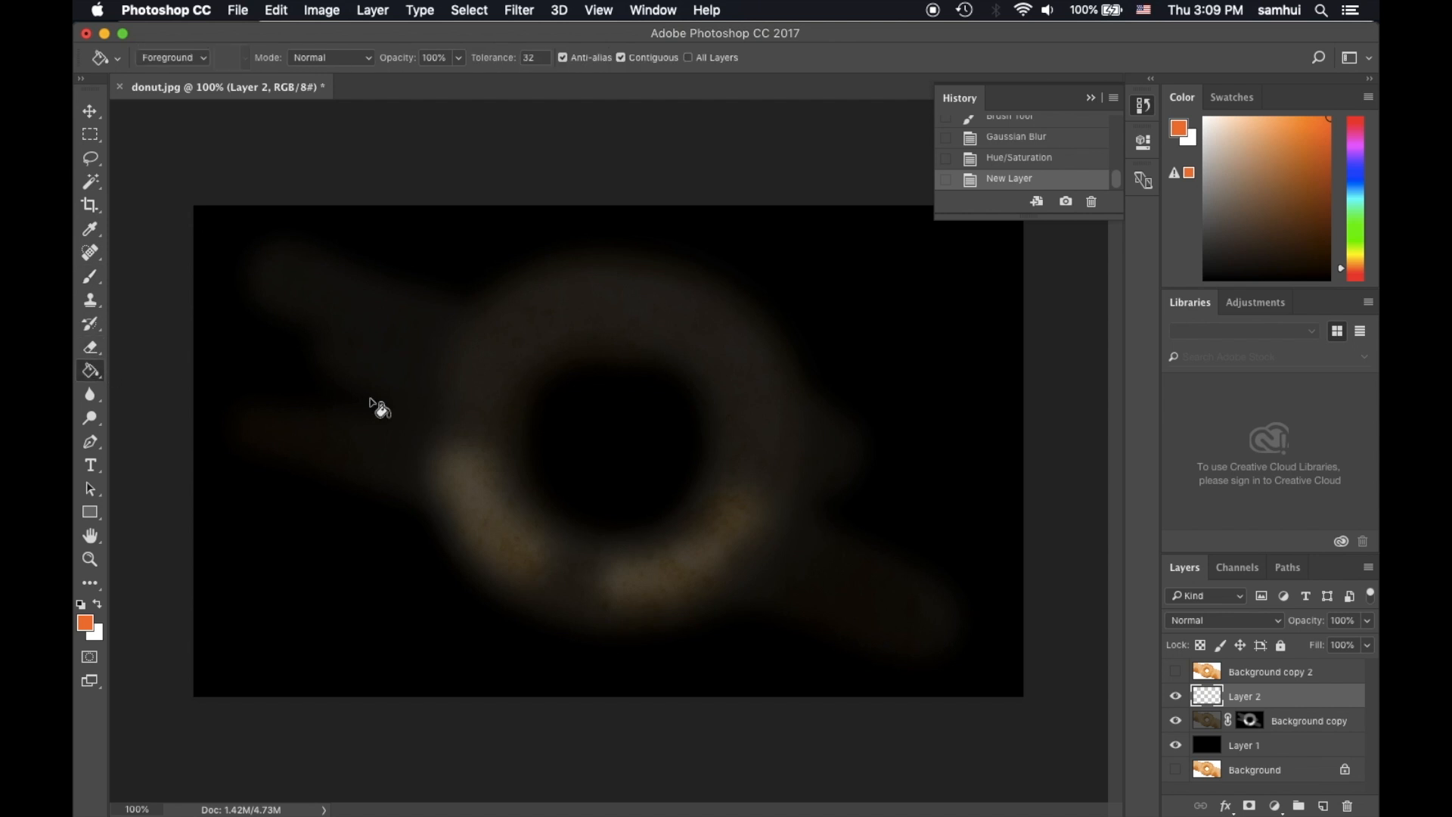
{"action": "left_click", "coordinate": [532, 423]}
{"action": "left_click", "coordinate": [1223, 619]}
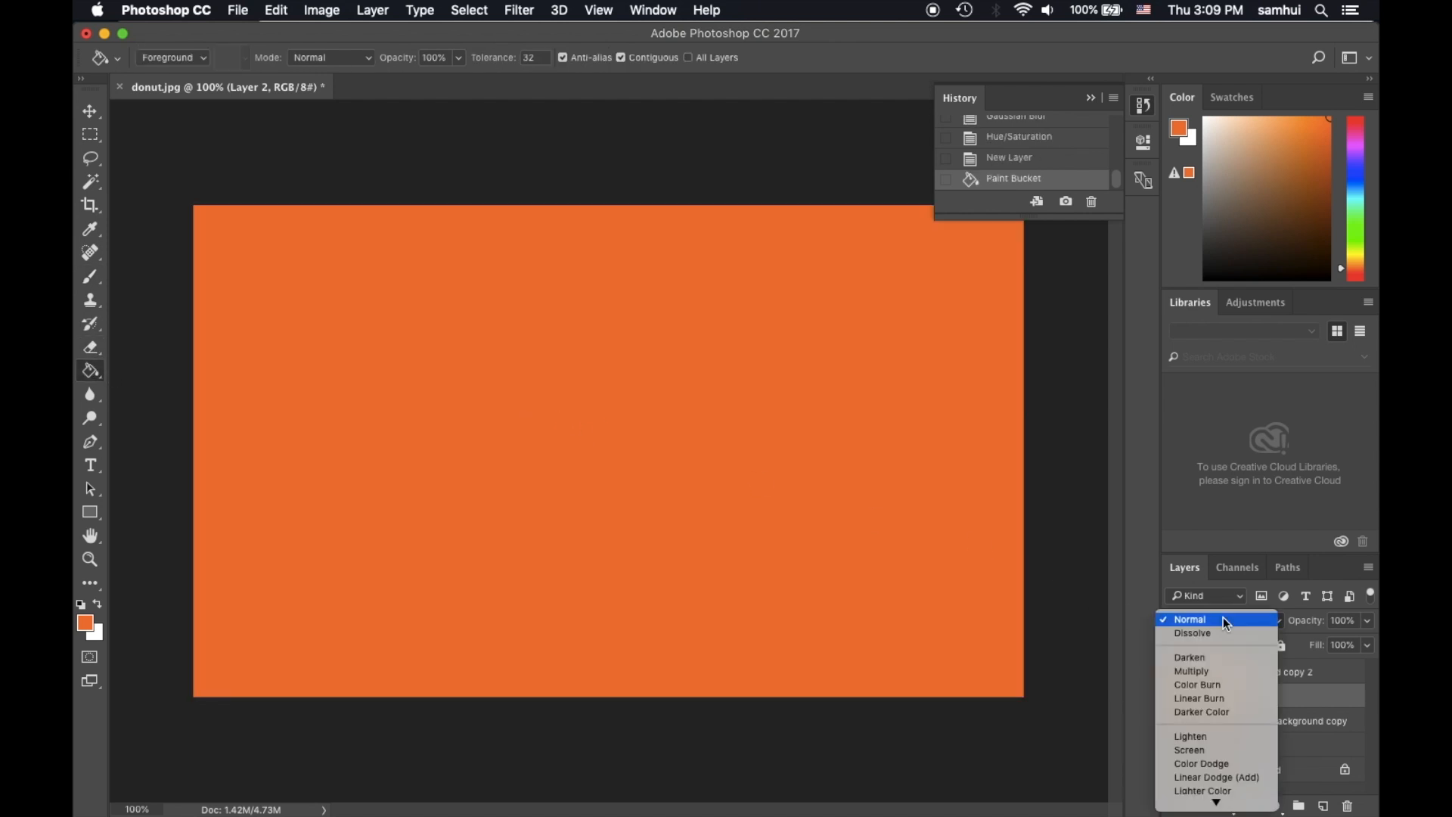
{"action": "left_click", "coordinate": [1228, 673]}
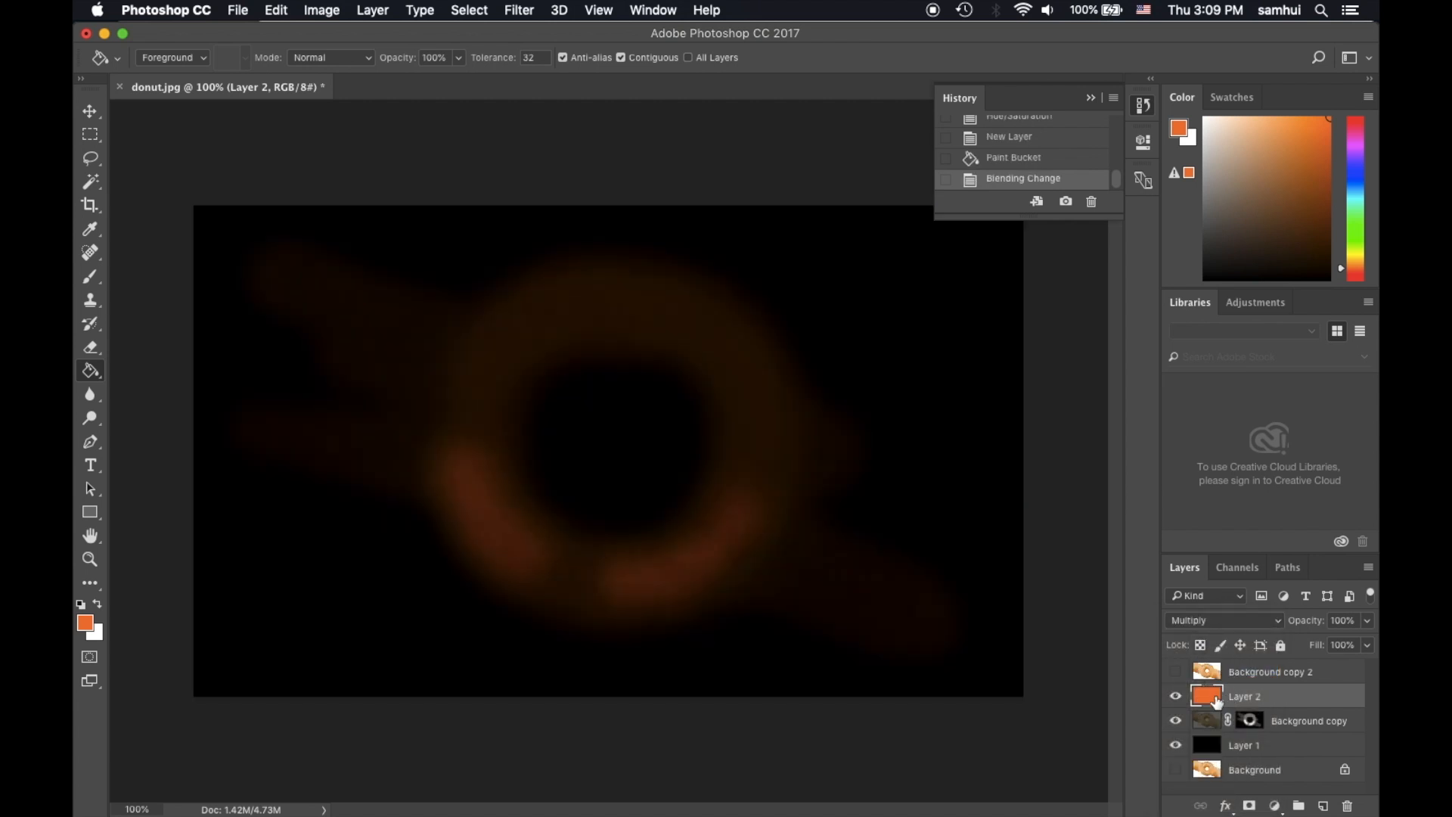
- Try an orange stroke on the Background copy image along the ring's lower left with a soft 46 px brush, and undo it
{"action": "left_click", "coordinate": [1205, 726]}
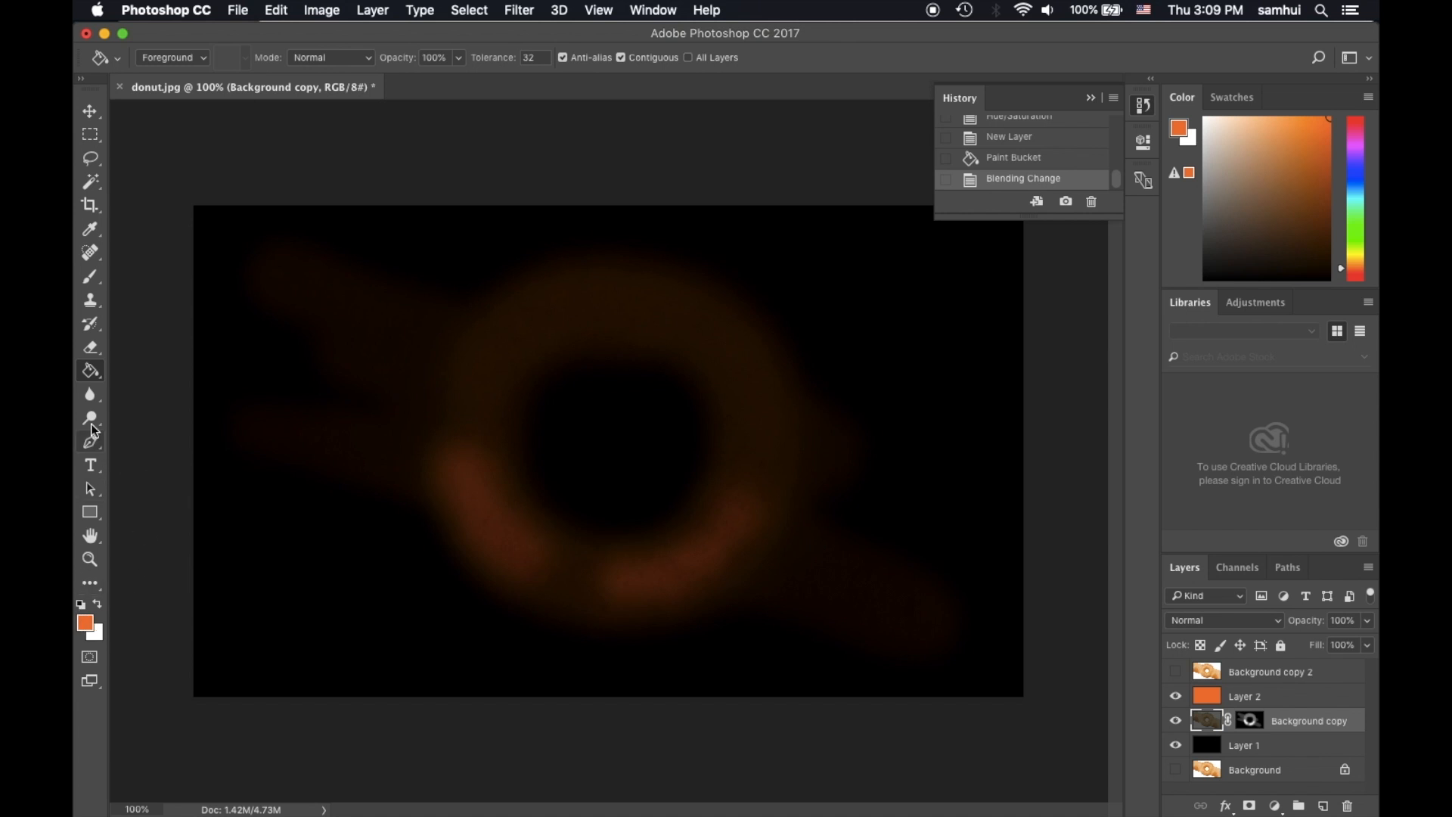
{"action": "left_click", "coordinate": [103, 285]}
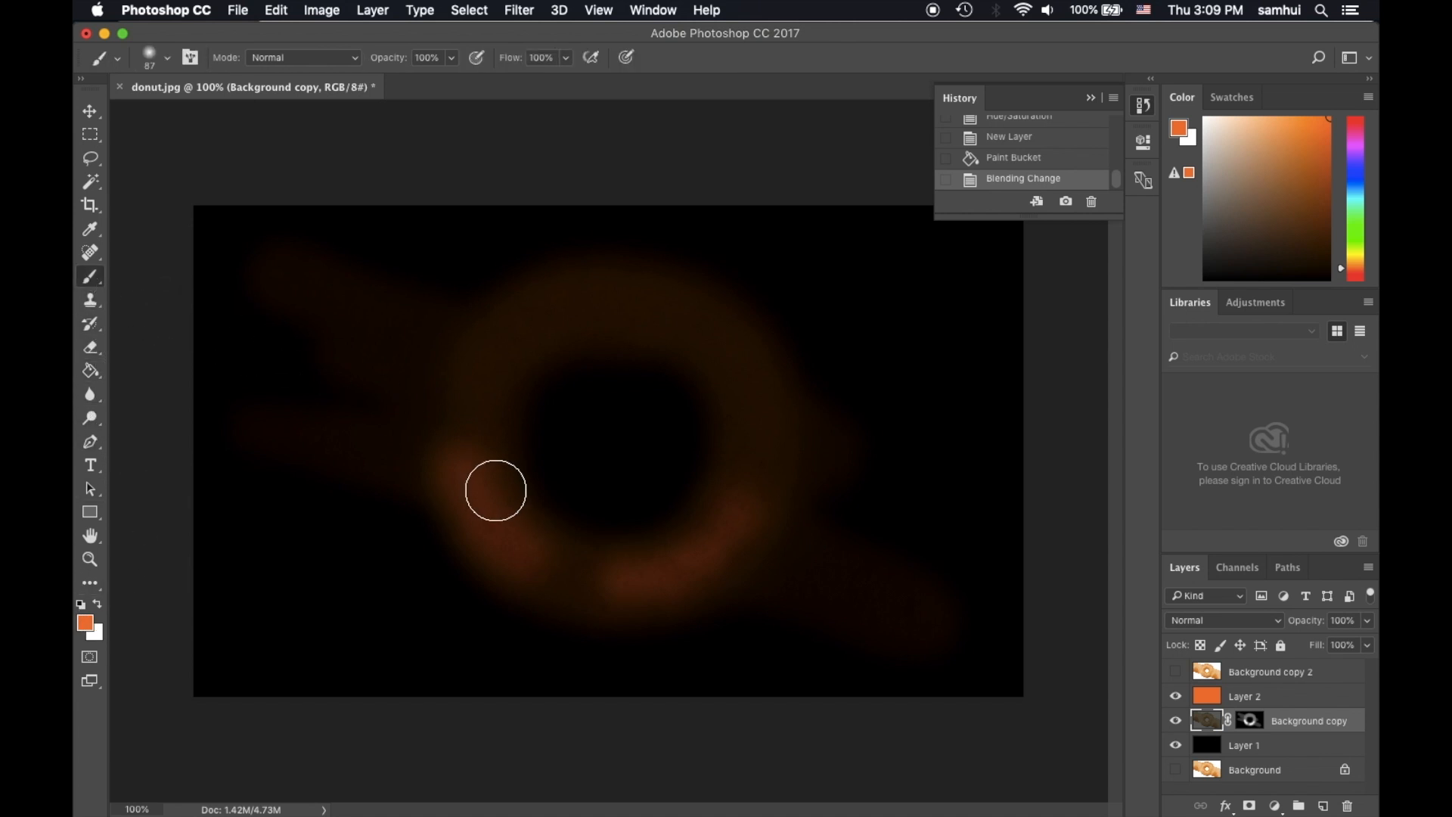
{"action": "left_click", "coordinate": [167, 59]}
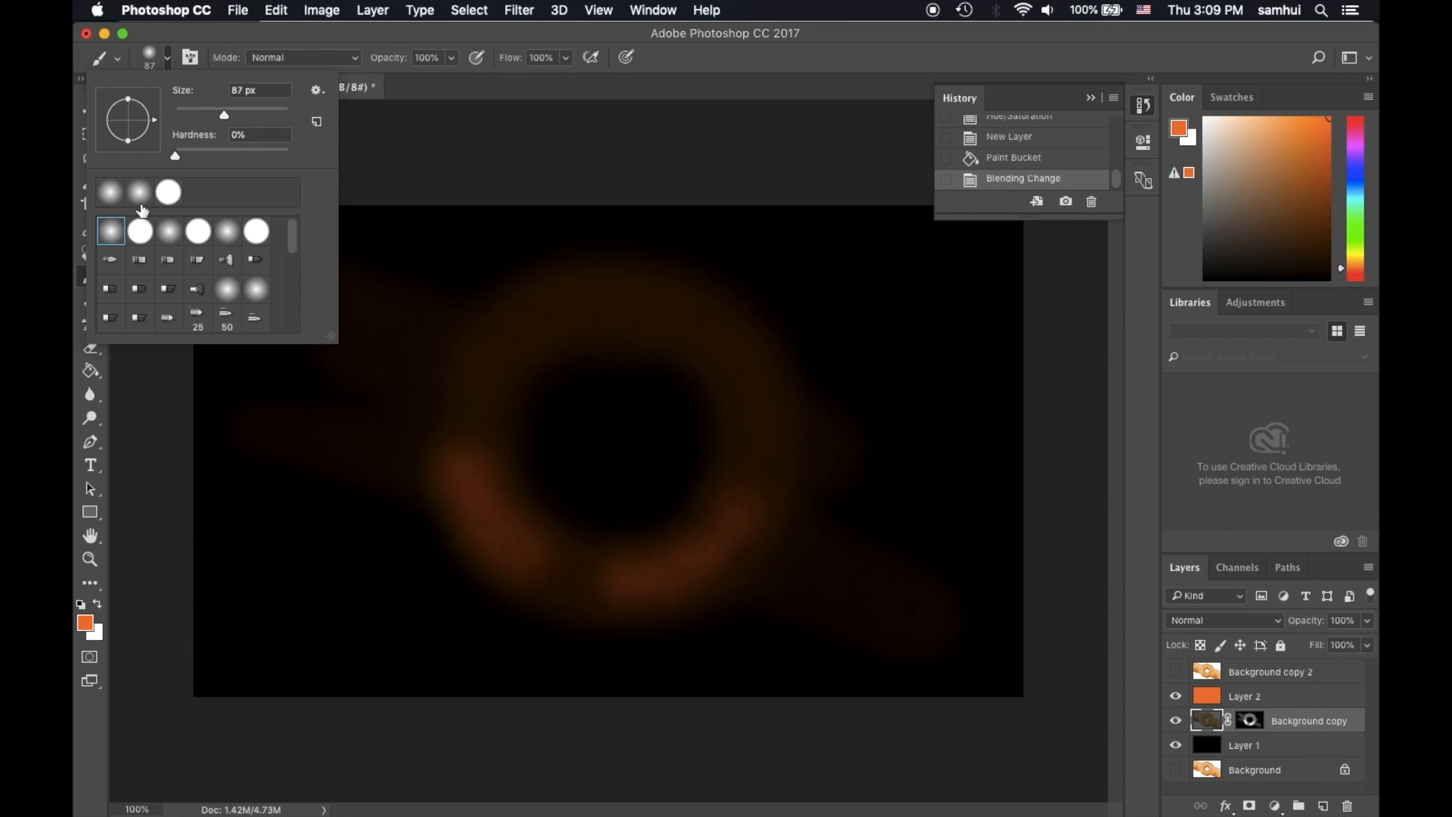
{"action": "left_click_drag", "start_coordinate": [475, 493], "coordinate": [523, 554]}
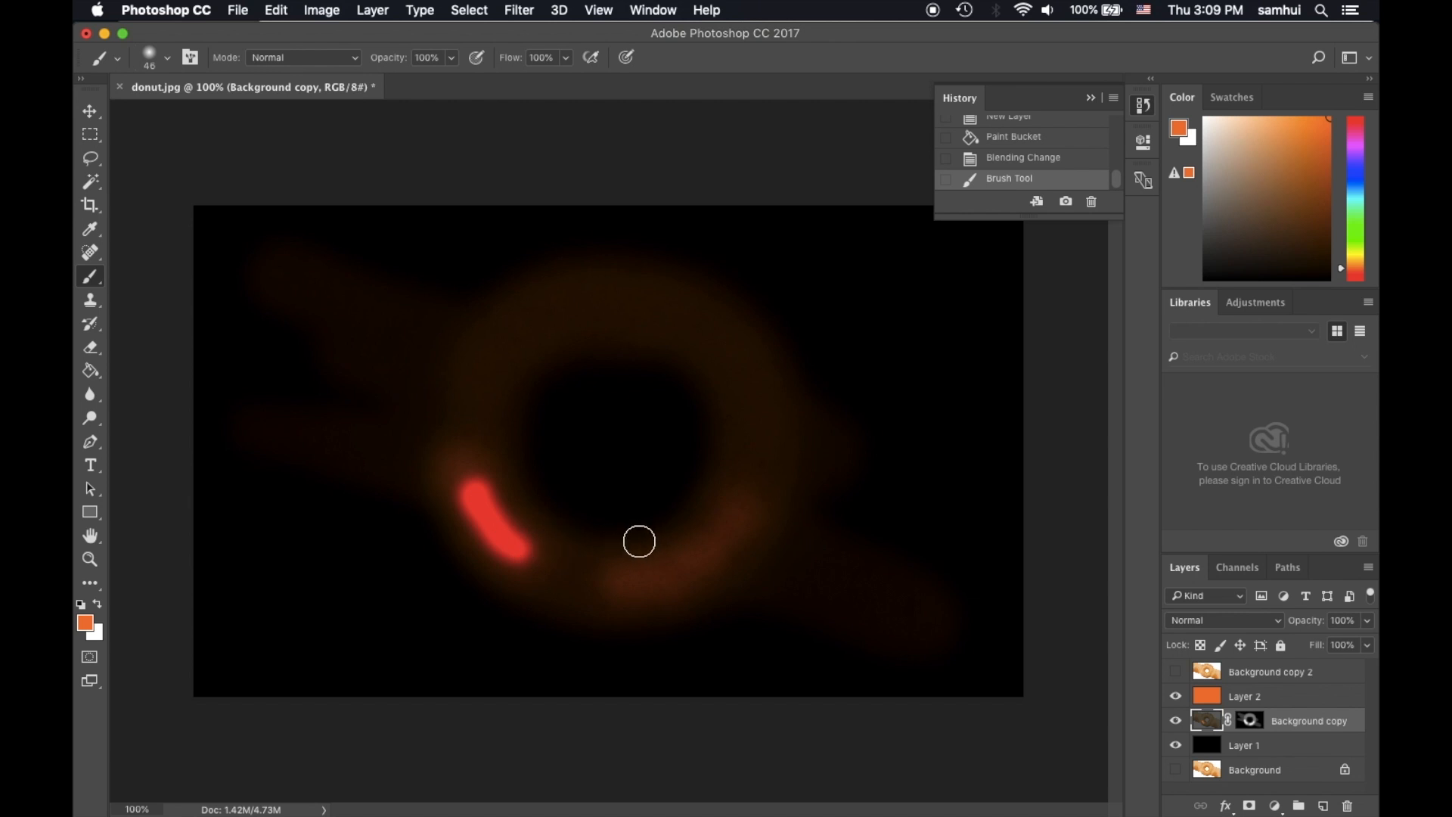
{"action": "key", "text": "ctrl+z"}
- Paint yellow (#ffe400) strokes over the ring's lower-left and lower-right highlights on Background copy with the 46 px brush at 64% opacity
{"action": "left_click", "coordinate": [85, 622]}
{"action": "left_click_drag", "start_coordinate": [665, 341], "coordinate": [657, 263]}
{"action": "left_click_drag", "start_coordinate": [756, 470], "coordinate": [756, 452]}
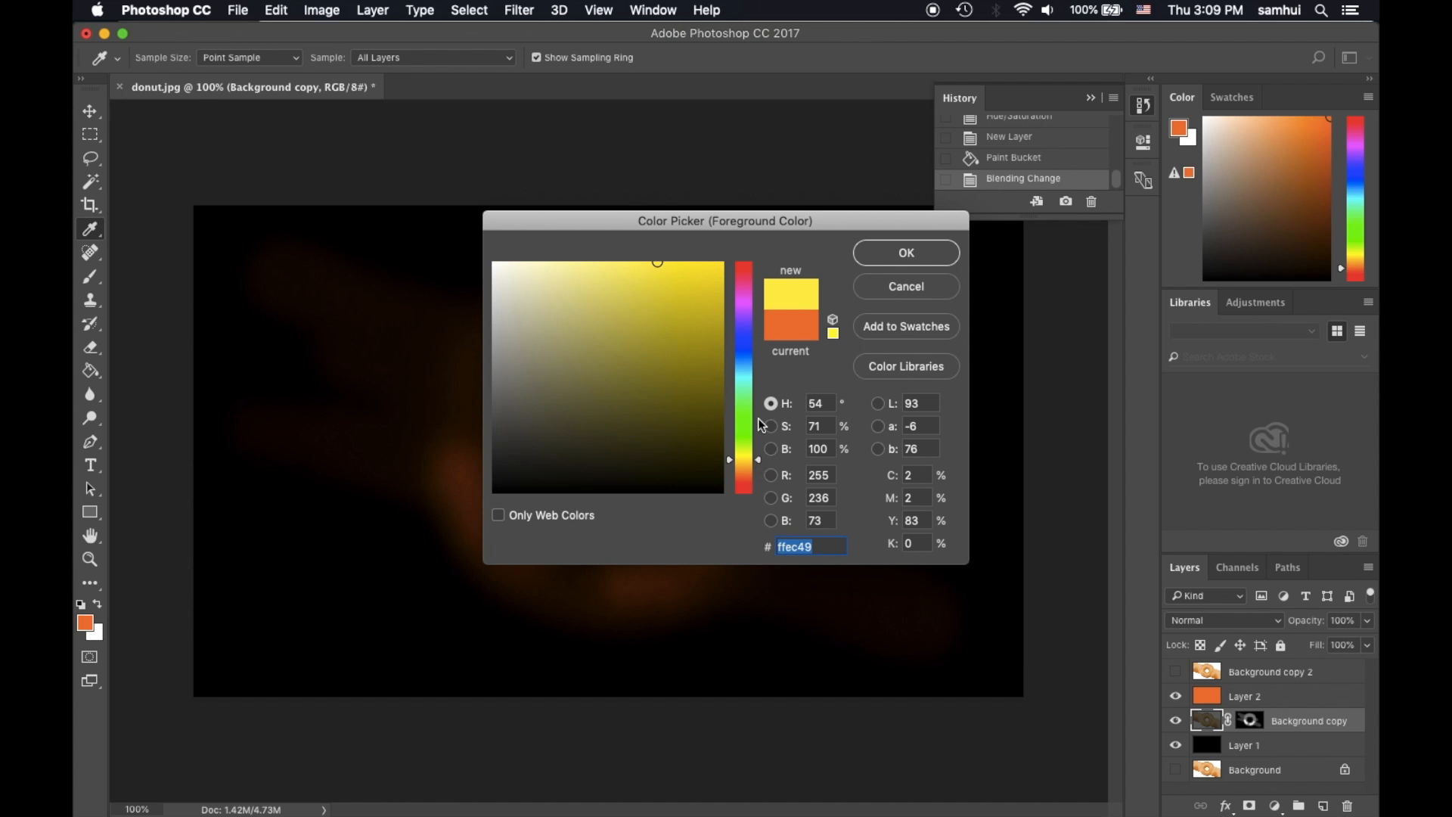
{"action": "left_click", "coordinate": [881, 255]}
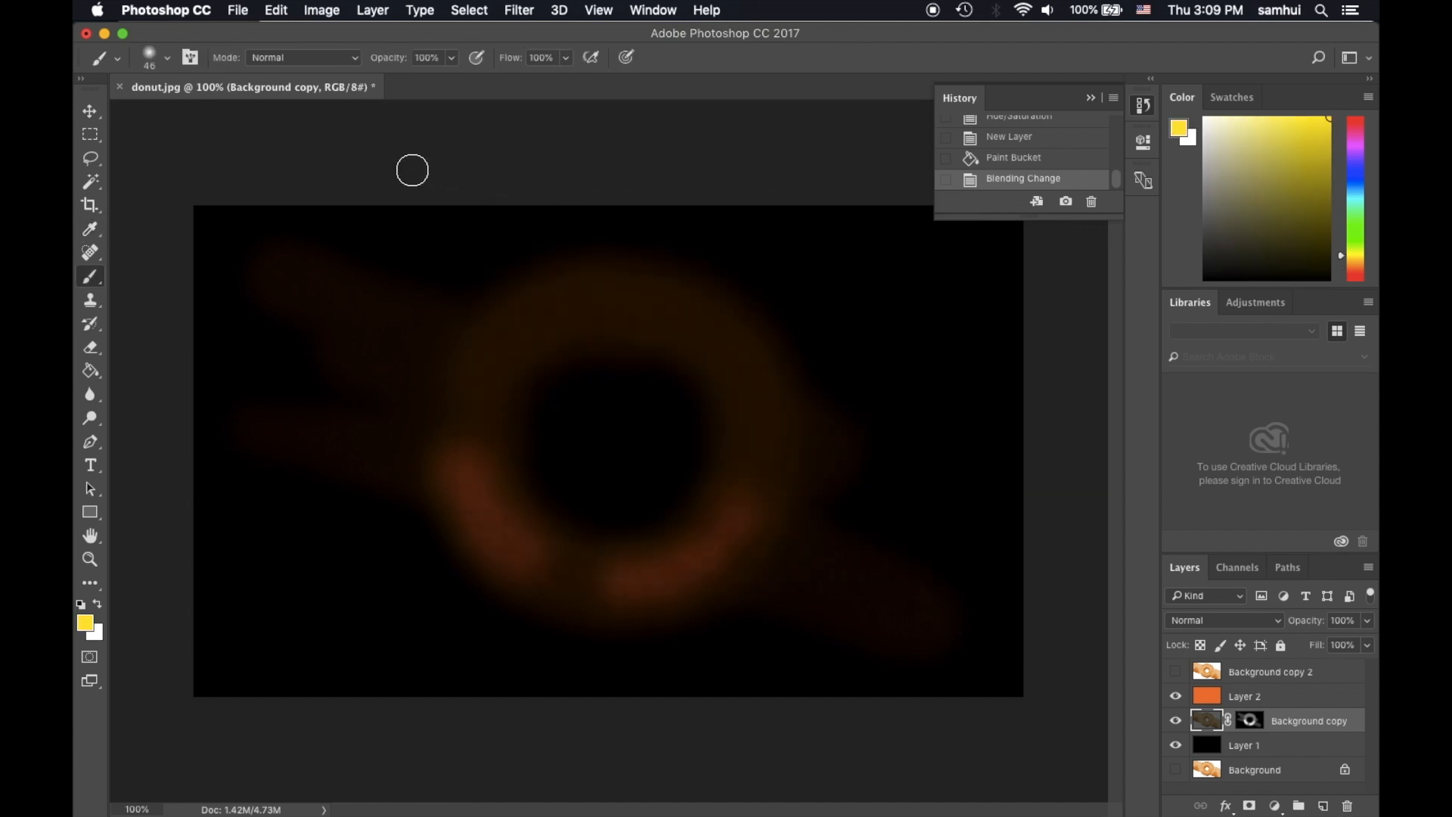
{"action": "left_click", "coordinate": [451, 59]}
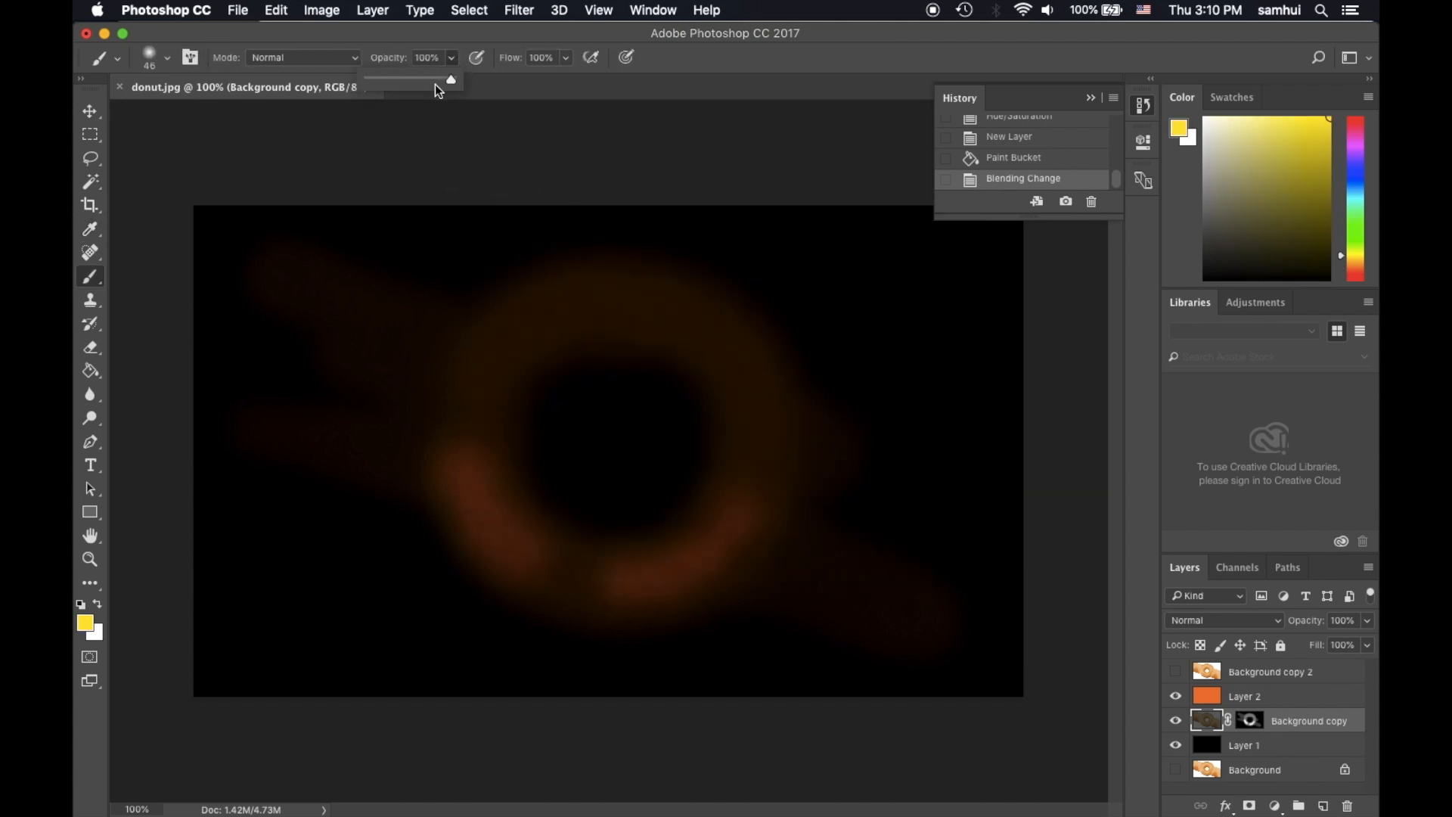
{"action": "left_click_drag", "start_coordinate": [473, 490], "coordinate": [541, 558]}
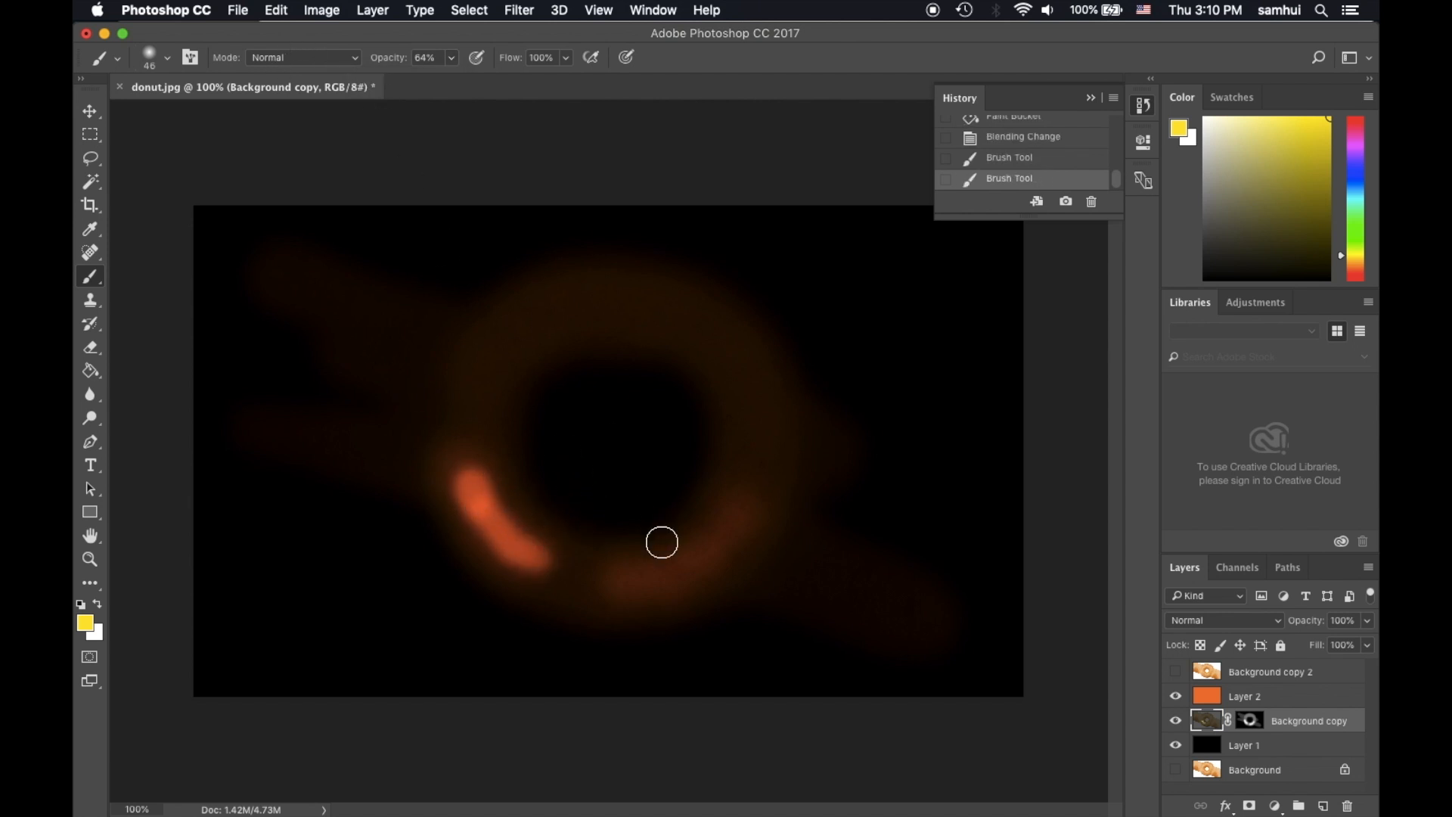
{"action": "left_click_drag", "start_coordinate": [645, 580], "coordinate": [703, 560]}
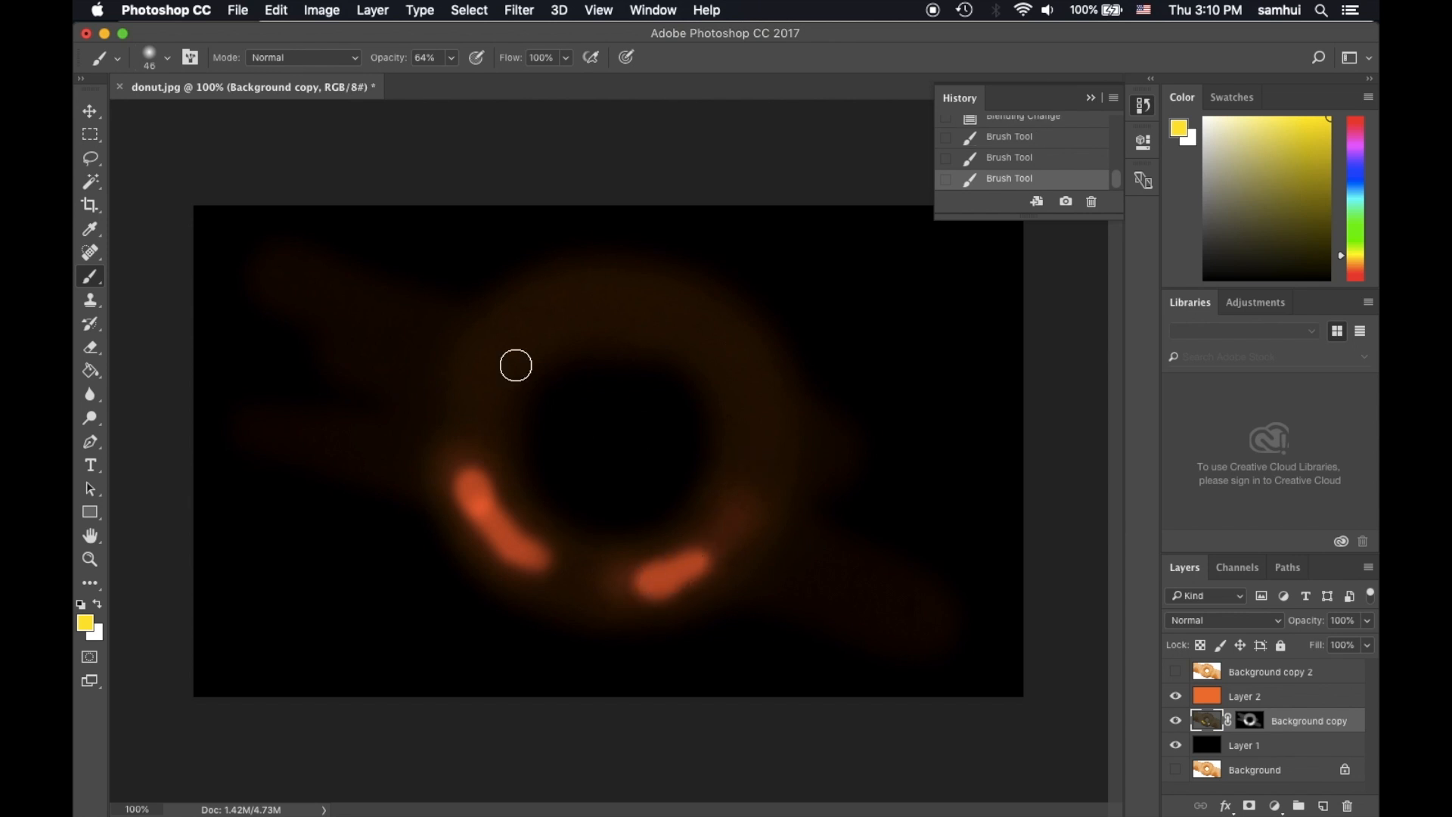
- Extend the ends of both yellow highlights along the lower ring into tapered tips with a soft 25 px brush
{"action": "left_click", "coordinate": [168, 60]}
{"action": "left_click", "coordinate": [194, 115]}
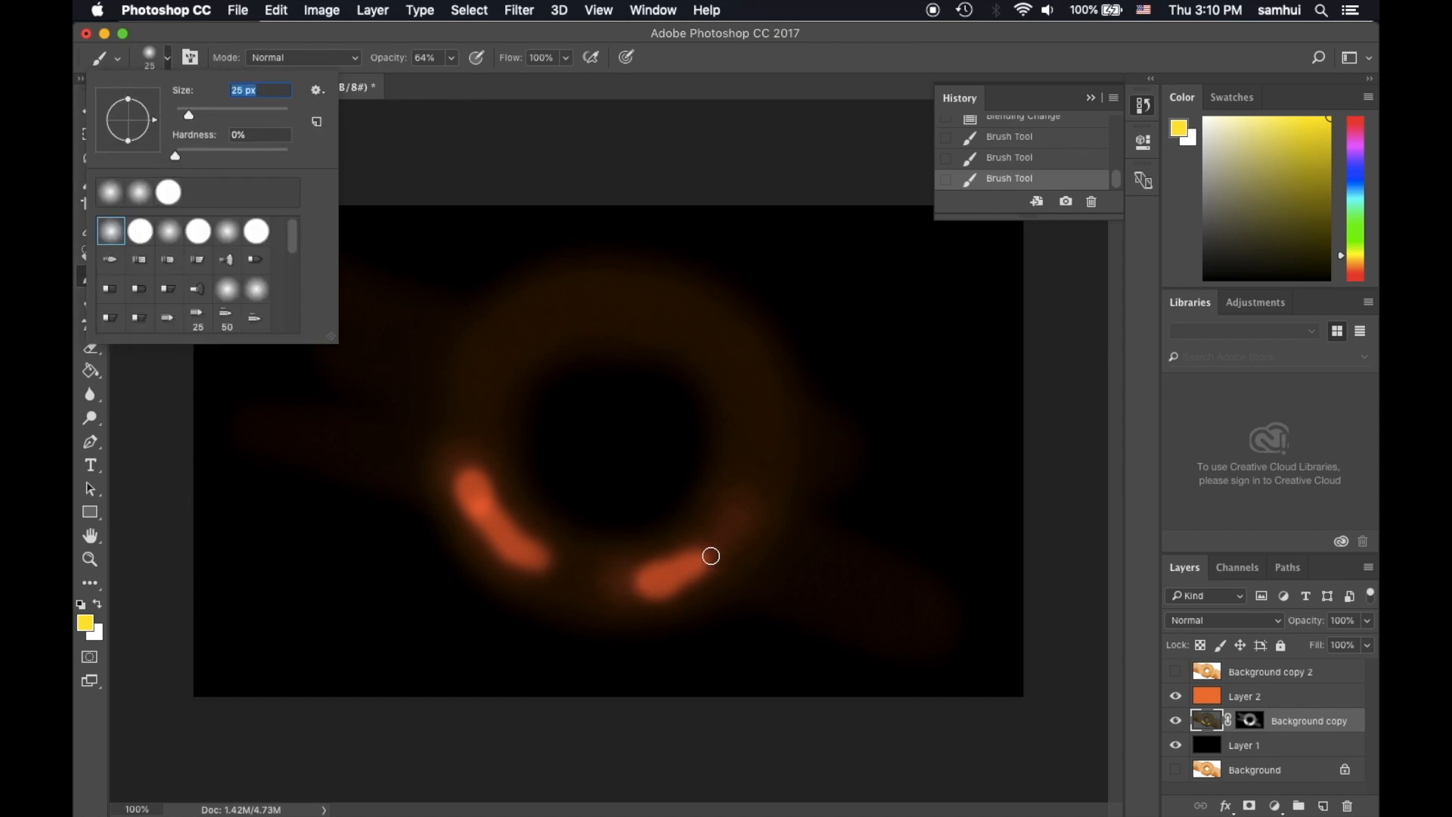
{"action": "key", "text": "Return"}
{"action": "left_click_drag", "start_coordinate": [732, 527], "coordinate": [711, 555]}
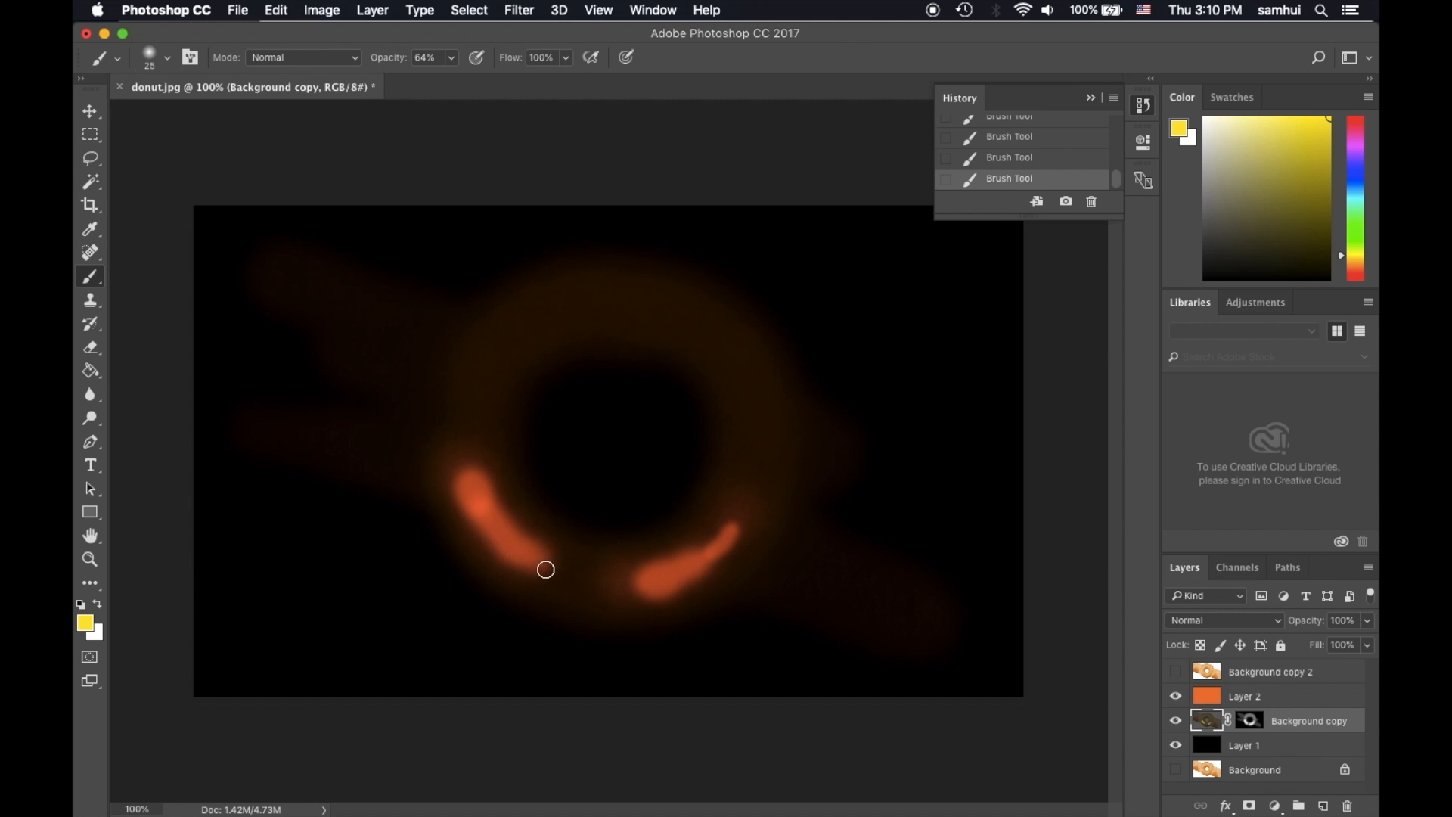
{"action": "left_click_drag", "start_coordinate": [616, 583], "coordinate": [659, 584]}
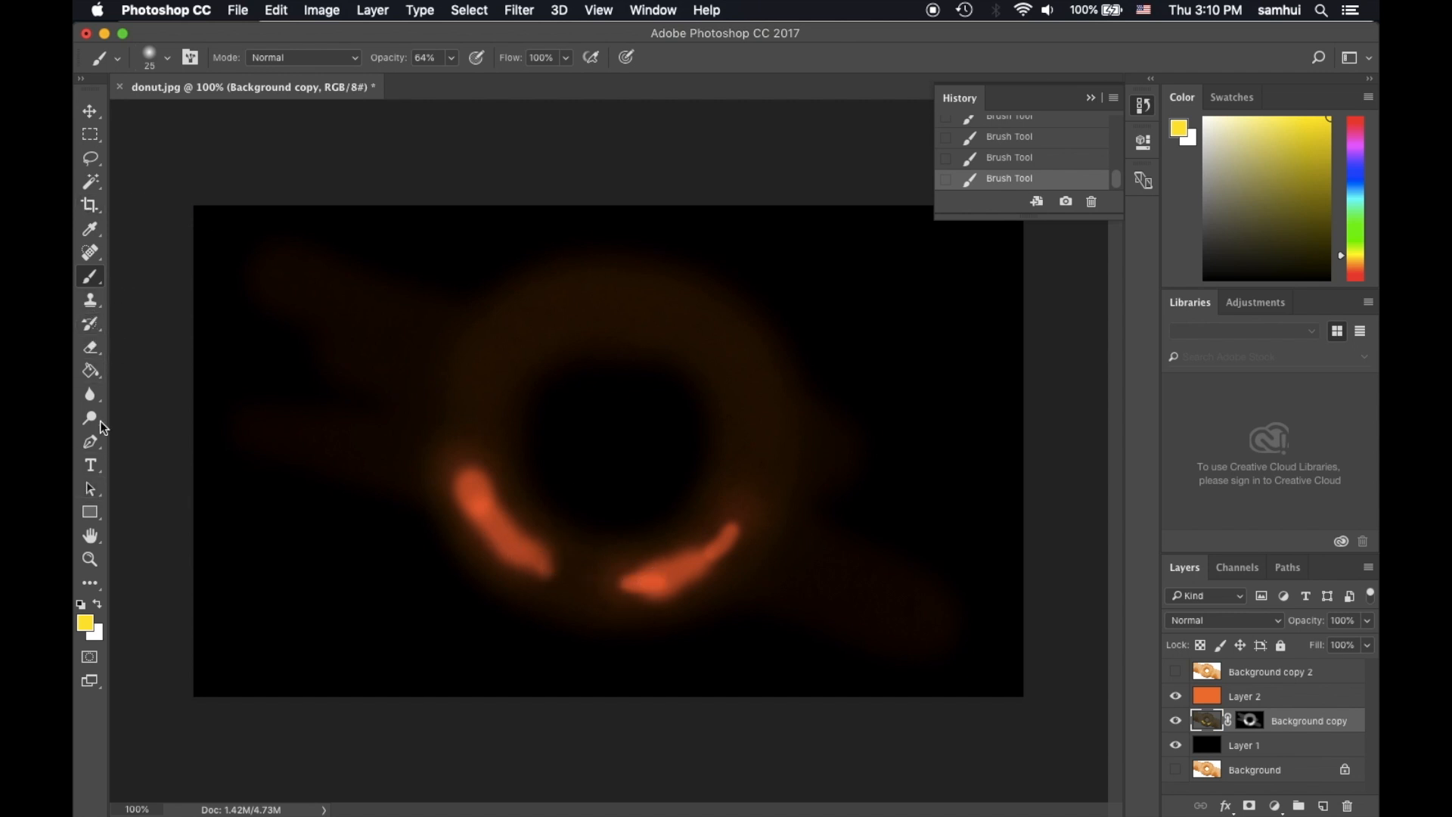
- Soften the glow around both lower ring highlights with yellow strokes from a soft 86 px brush at 37% opacity
{"action": "left_click", "coordinate": [86, 622]}
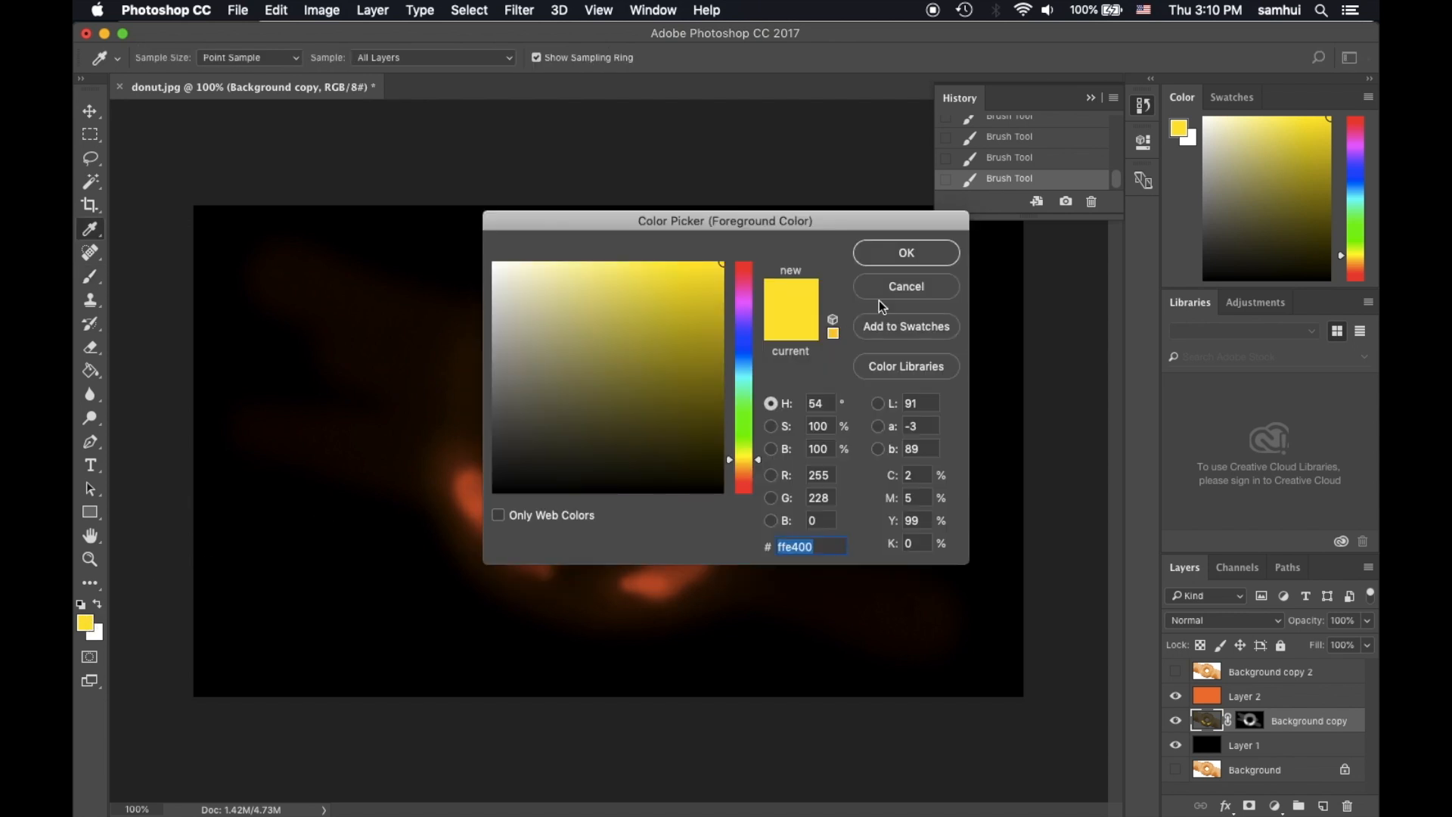
{"action": "left_click", "coordinate": [906, 251]}
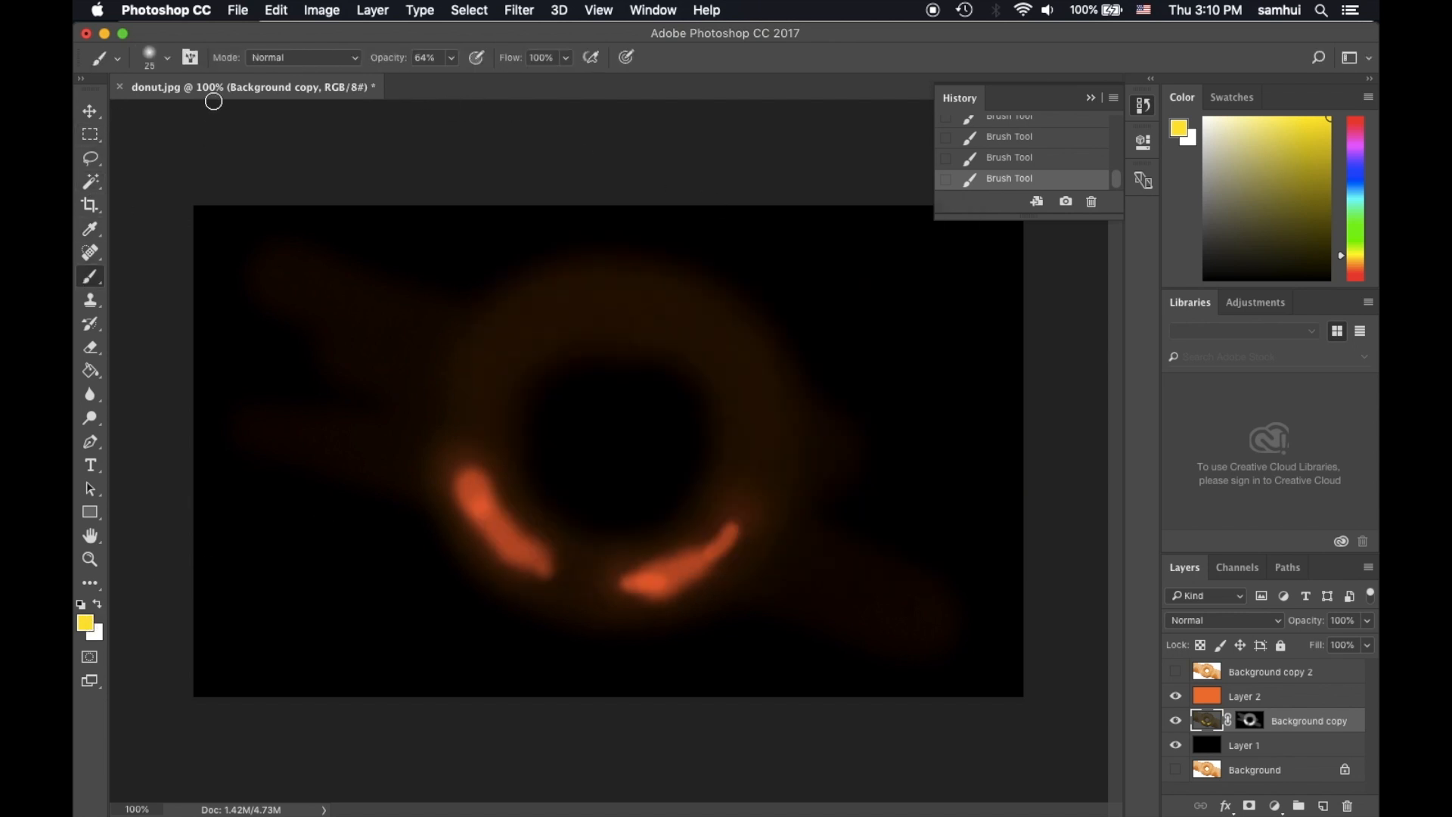
{"action": "left_click", "coordinate": [168, 61]}
{"action": "left_click", "coordinate": [210, 116]}
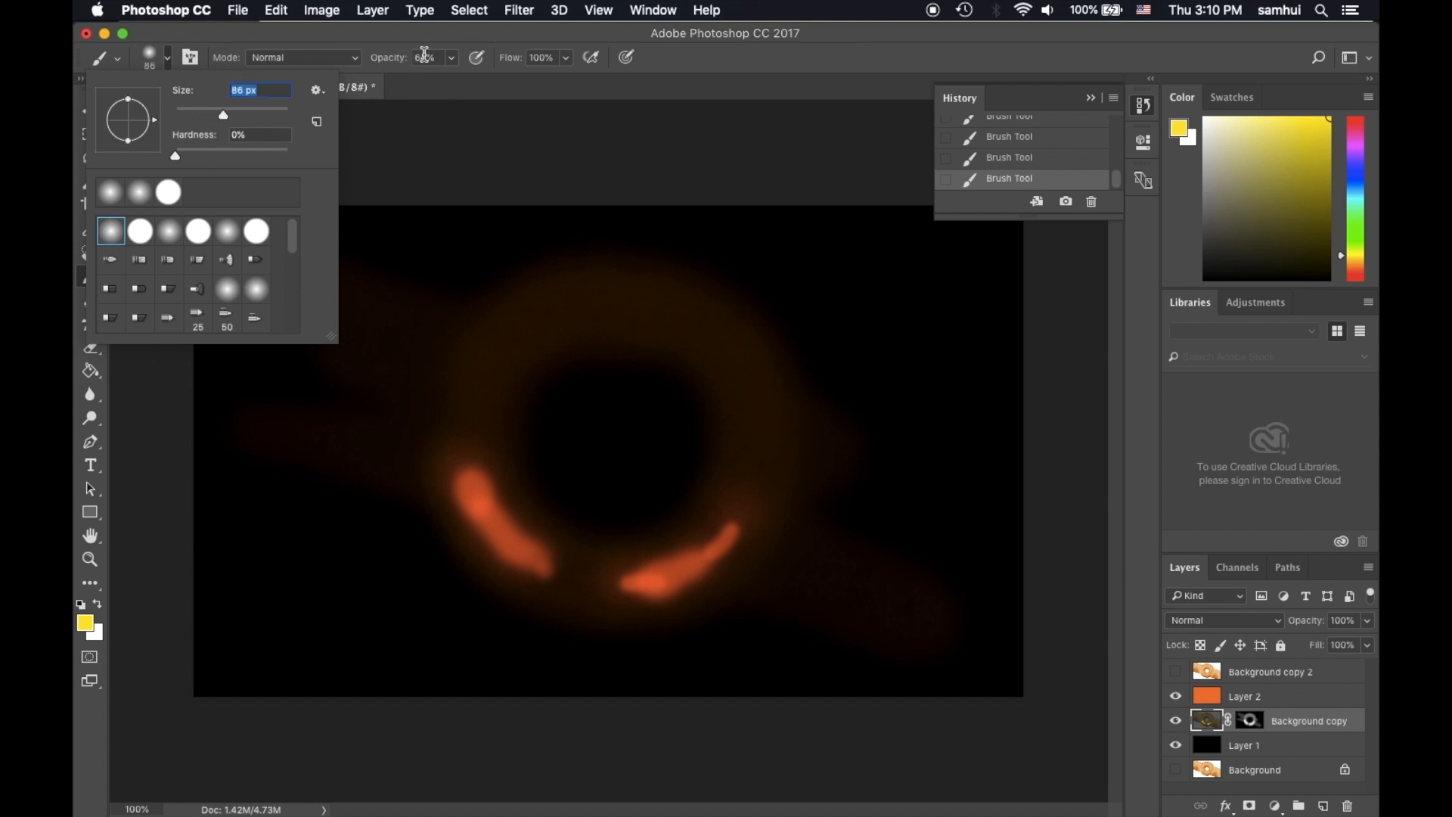
{"action": "left_click_drag", "start_coordinate": [453, 64], "coordinate": [437, 113]}
{"action": "left_click", "coordinate": [477, 510]}
{"action": "left_click_drag", "start_coordinate": [477, 510], "coordinate": [544, 560]}
{"action": "mouse_move", "coordinate": [630, 585]}
{"action": "left_mouse_down"}
{"action": "mouse_move", "coordinate": [698, 558]}
{"action": "mouse_move", "coordinate": [742, 489]}
{"action": "left_mouse_up"}
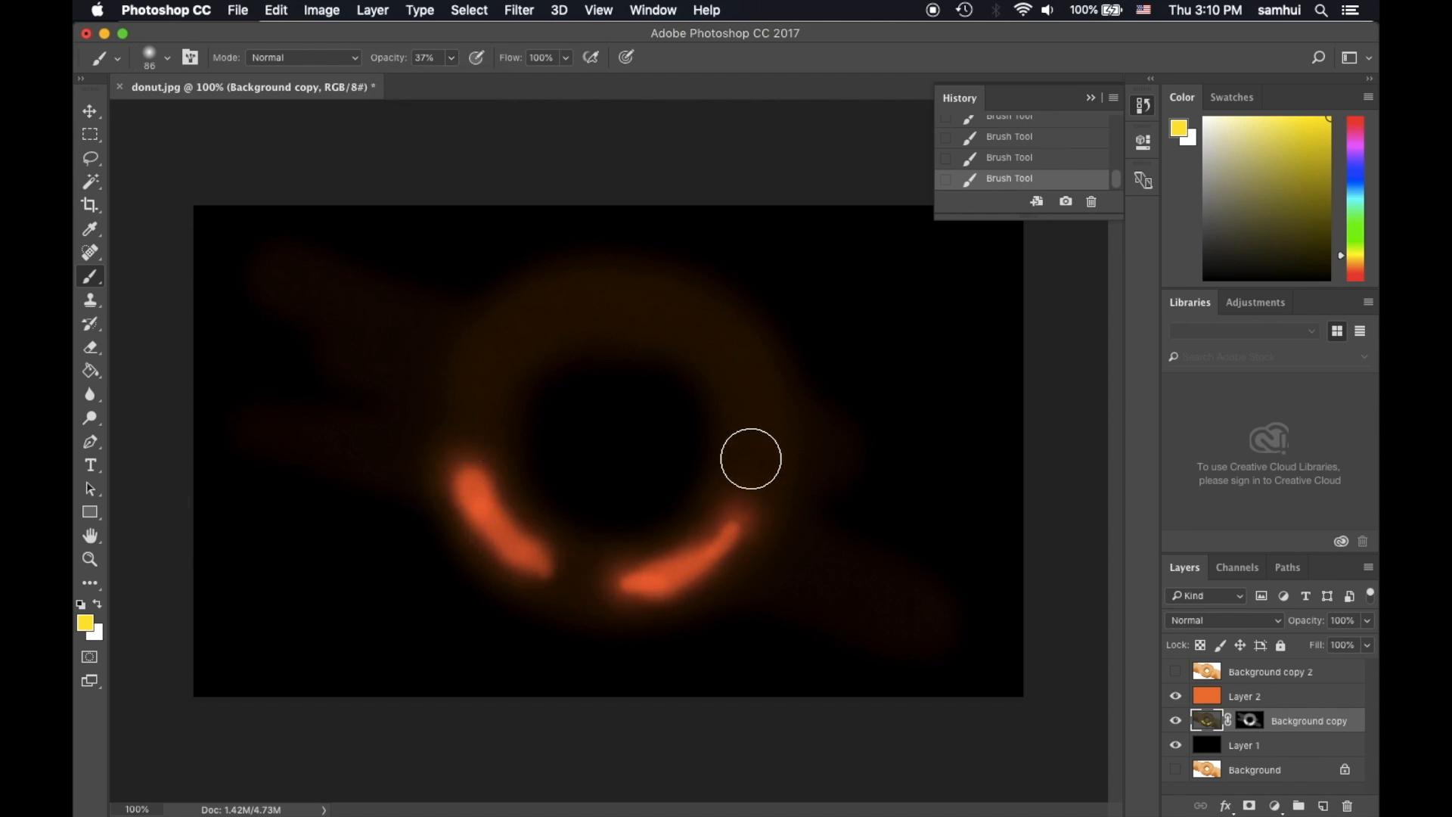
- Add a new layer directly above Layer 2 and choose a pale cream yellow as the foreground colour
{"action": "left_click", "coordinate": [90, 110]}
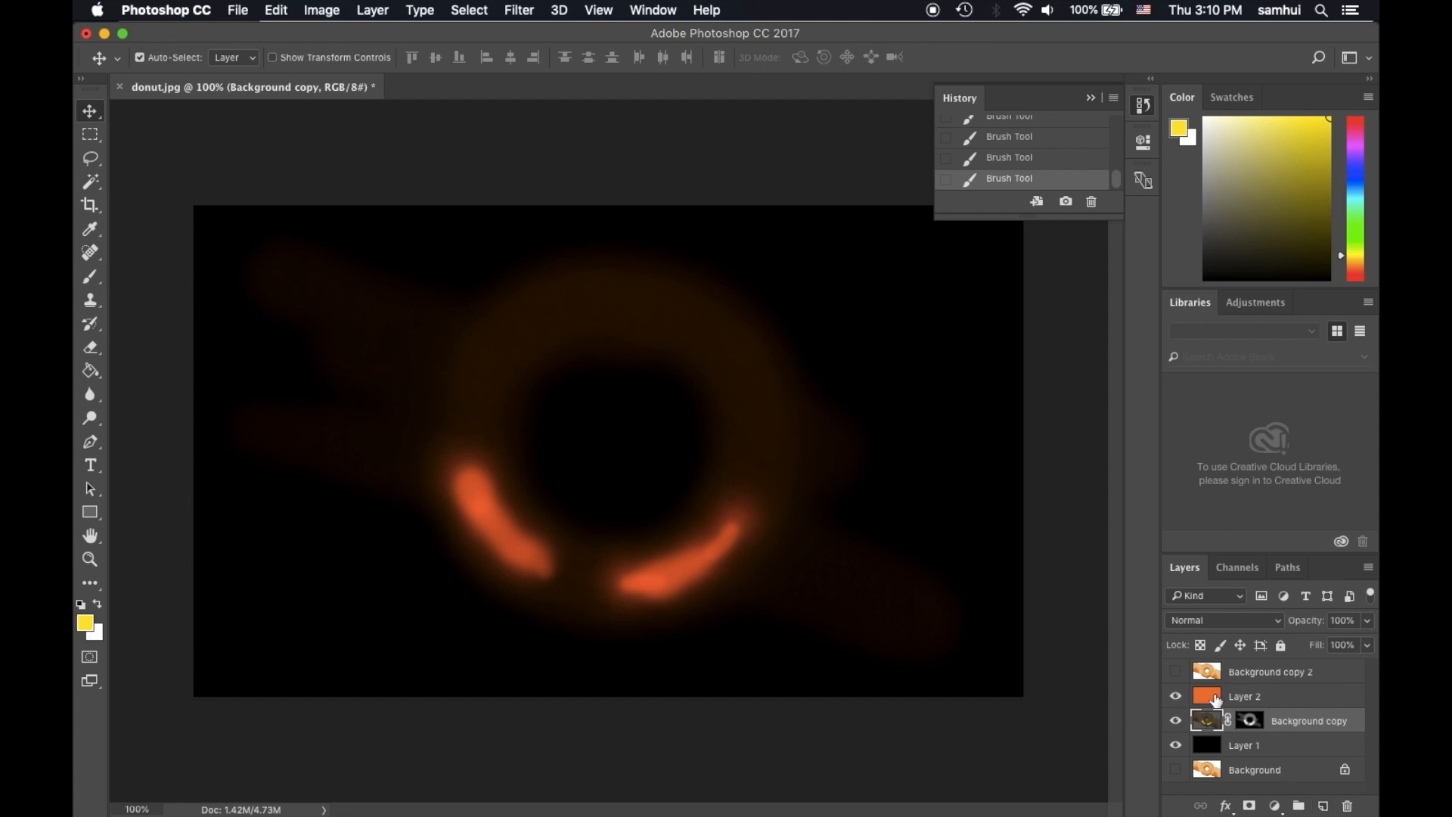
{"action": "left_click", "coordinate": [1215, 697]}
{"action": "left_click", "coordinate": [1324, 806]}
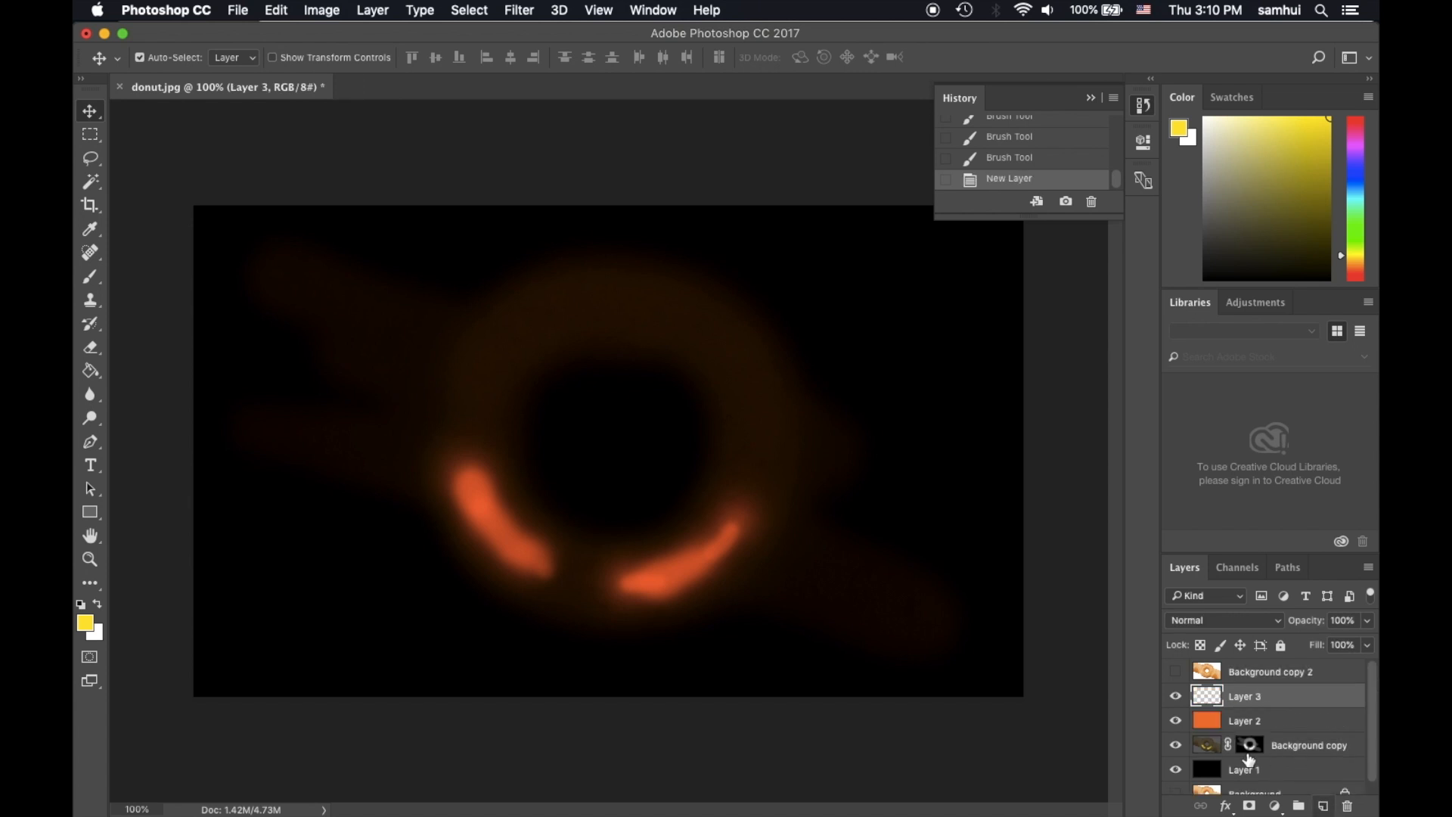
{"action": "left_click", "coordinate": [86, 623]}
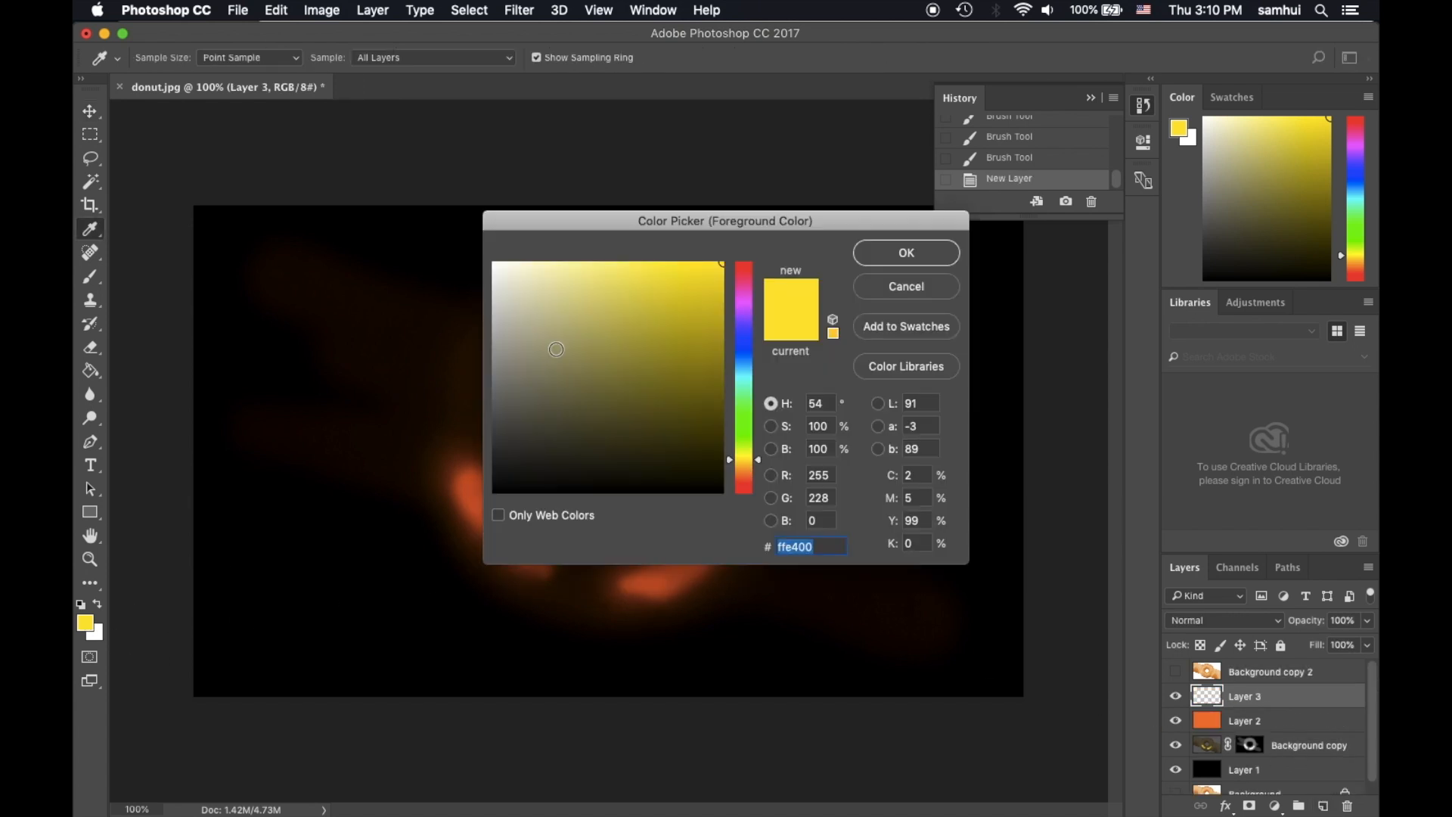
{"action": "left_click_drag", "start_coordinate": [548, 318], "coordinate": [541, 247]}
{"action": "left_click", "coordinate": [865, 256]}
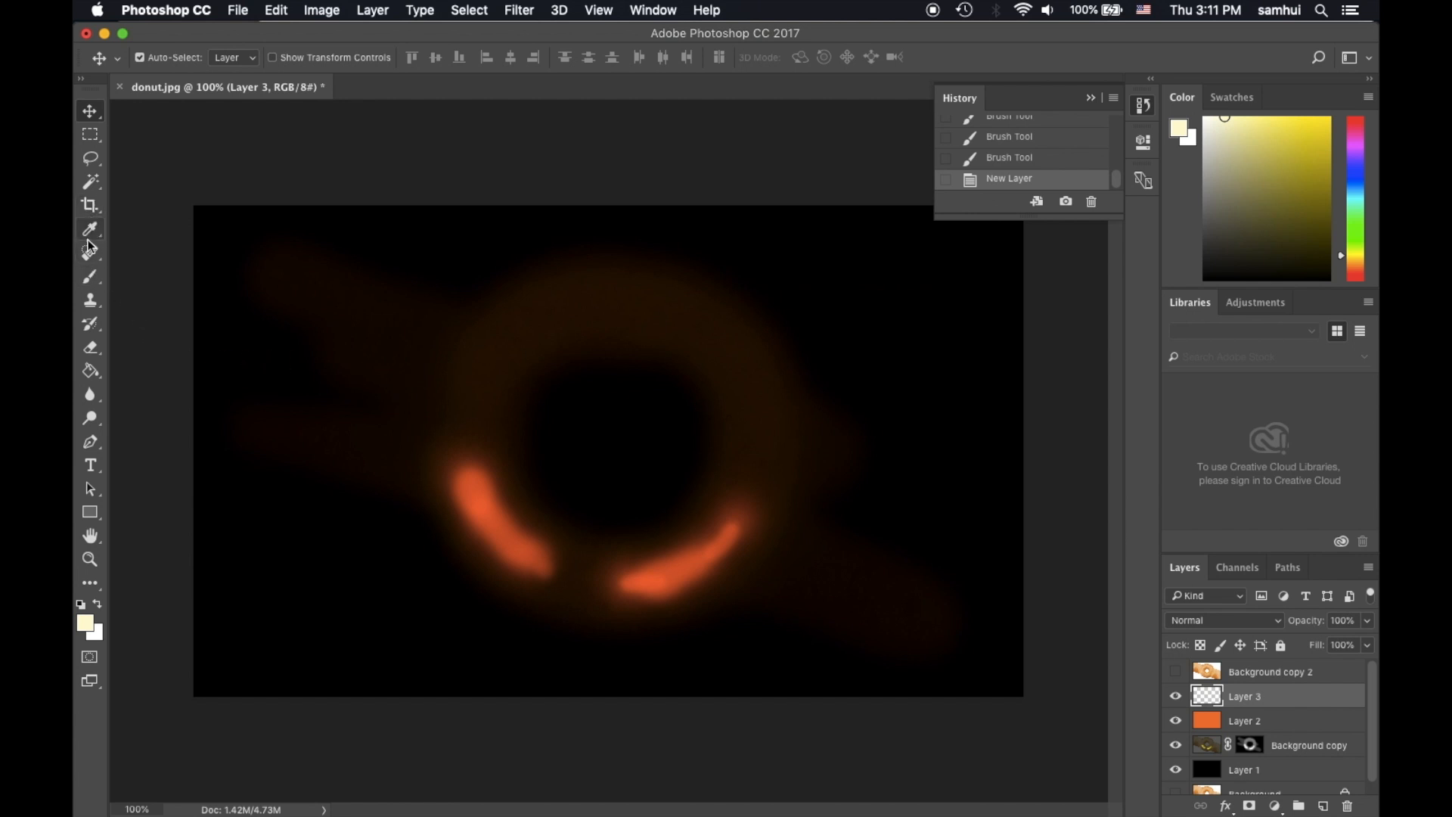
- Lasso thin tapered slivers inside both the lower-right and lower-left ring highlights as one combined selection on Layer 3
{"action": "left_click", "coordinate": [91, 158]}
{"action": "mouse_move", "coordinate": [728, 537]}
{"action": "left_mouse_down"}
{"action": "mouse_move", "coordinate": [647, 579]}
{"action": "mouse_move", "coordinate": [661, 590]}
{"action": "mouse_move", "coordinate": [728, 537]}
{"action": "left_mouse_up"}
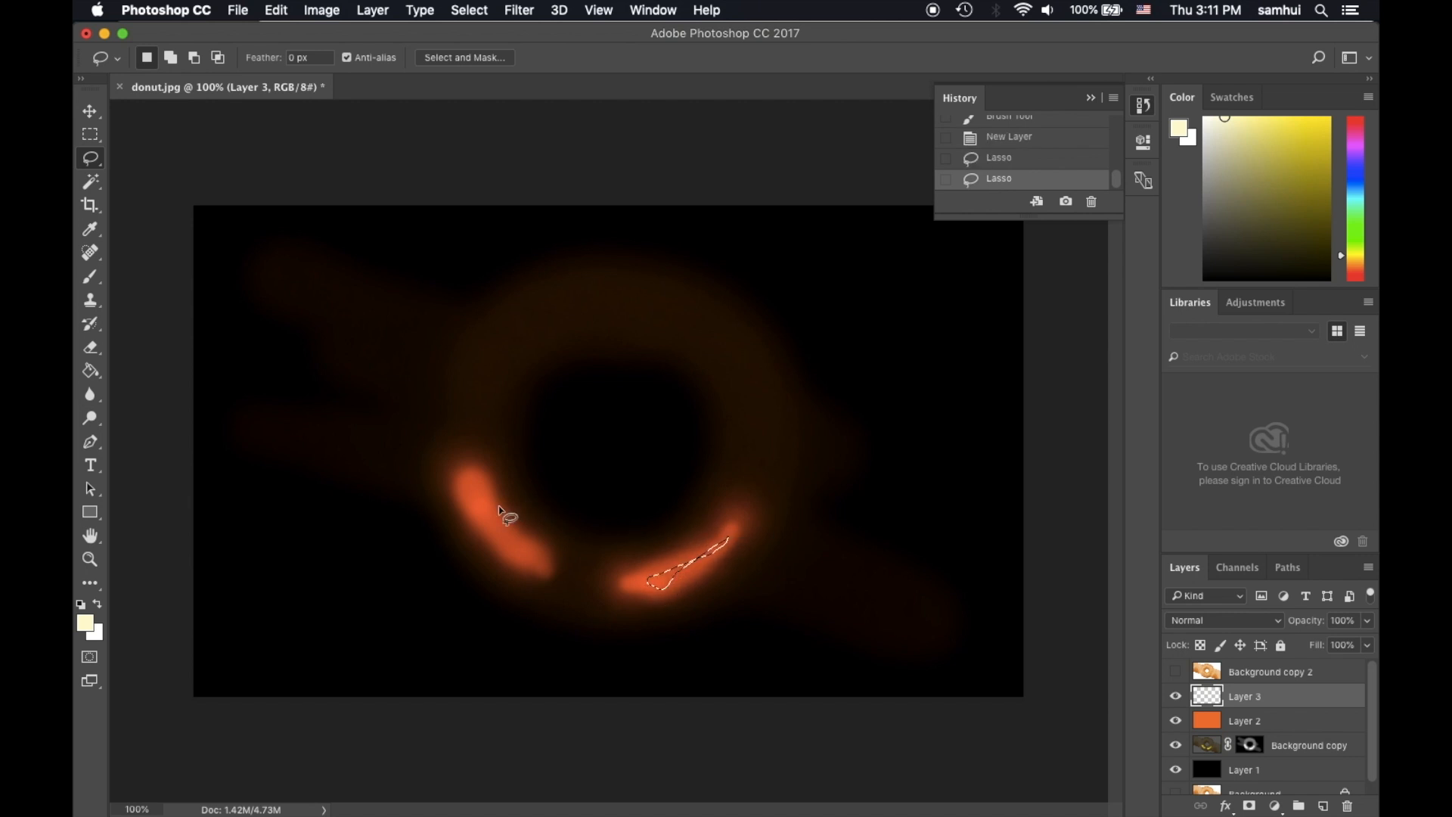
{"action": "mouse_move", "coordinate": [477, 484]}
{"action": "left_mouse_down"}
{"action": "mouse_move", "coordinate": [482, 520]}
{"action": "mouse_move", "coordinate": [539, 569]}
{"action": "mouse_move", "coordinate": [475, 484]}
{"action": "left_mouse_up"}
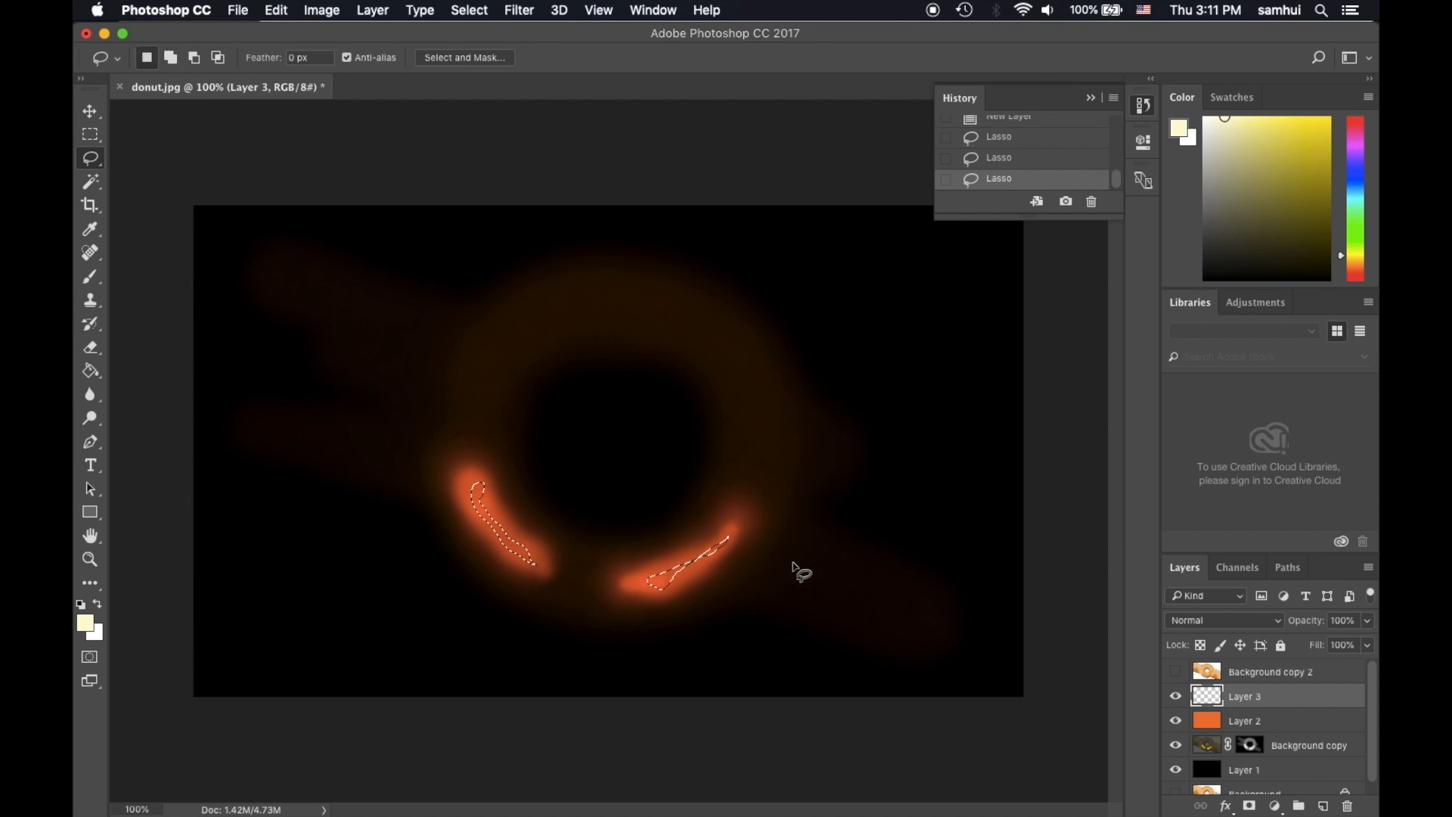
- Fill the selected slivers on Layer 3 with light yellow #fffe8c in Normal mode at 100% opacity
{"action": "left_click", "coordinate": [248, 11]}
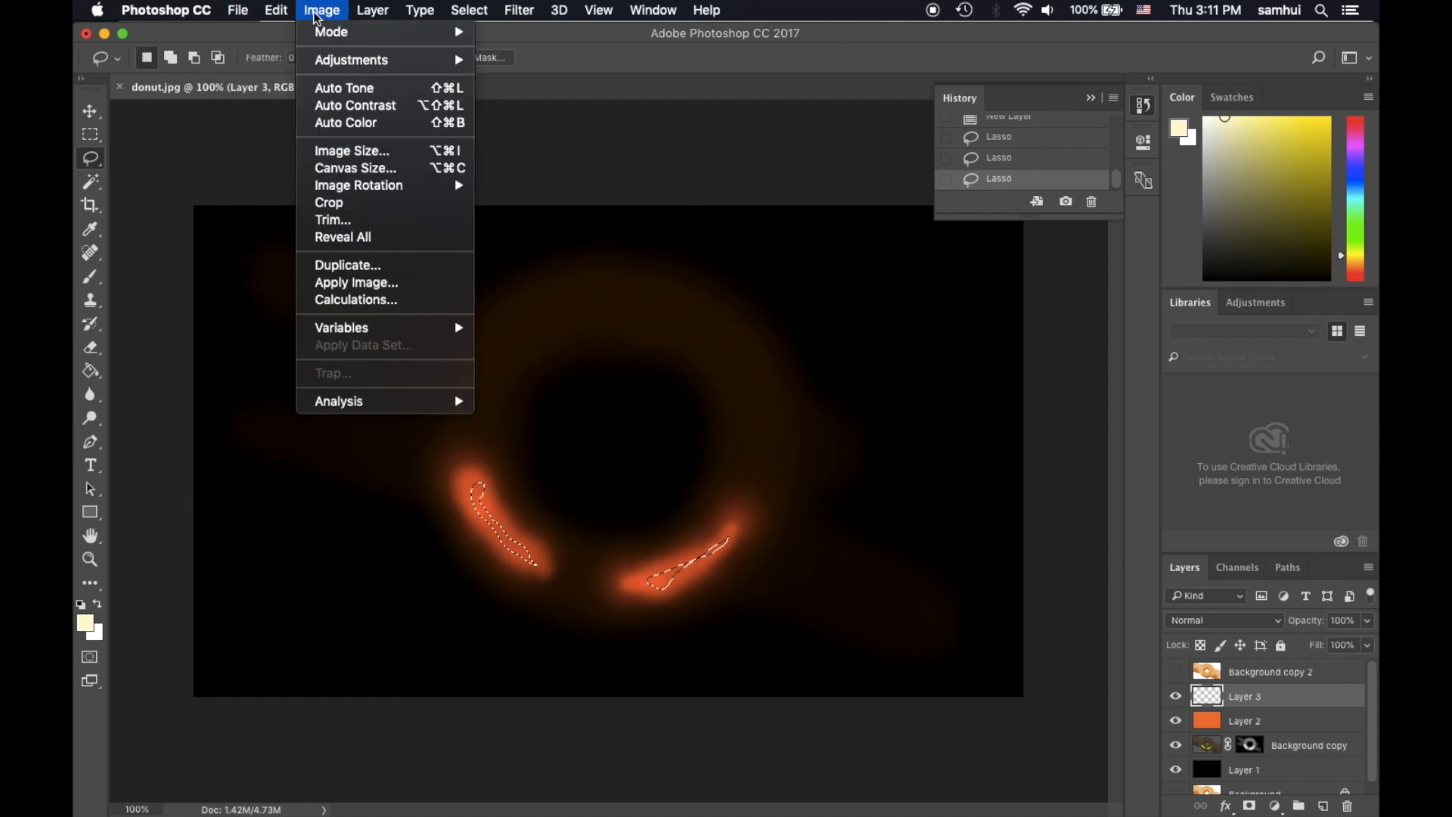
{"action": "mouse_move", "coordinate": [284, 12]}
{"action": "left_click", "coordinate": [289, 300]}
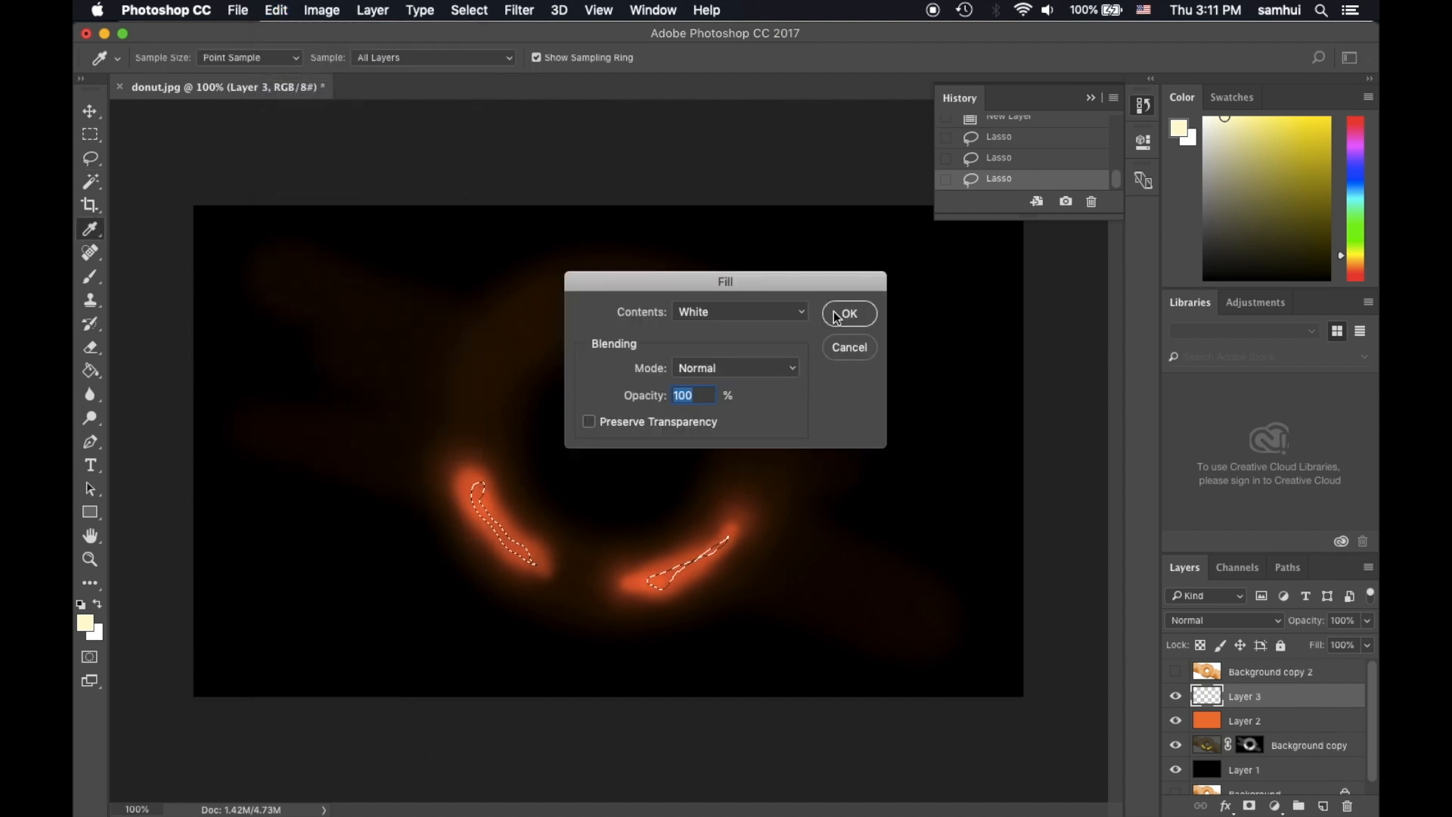
{"action": "left_click", "coordinate": [795, 318]}
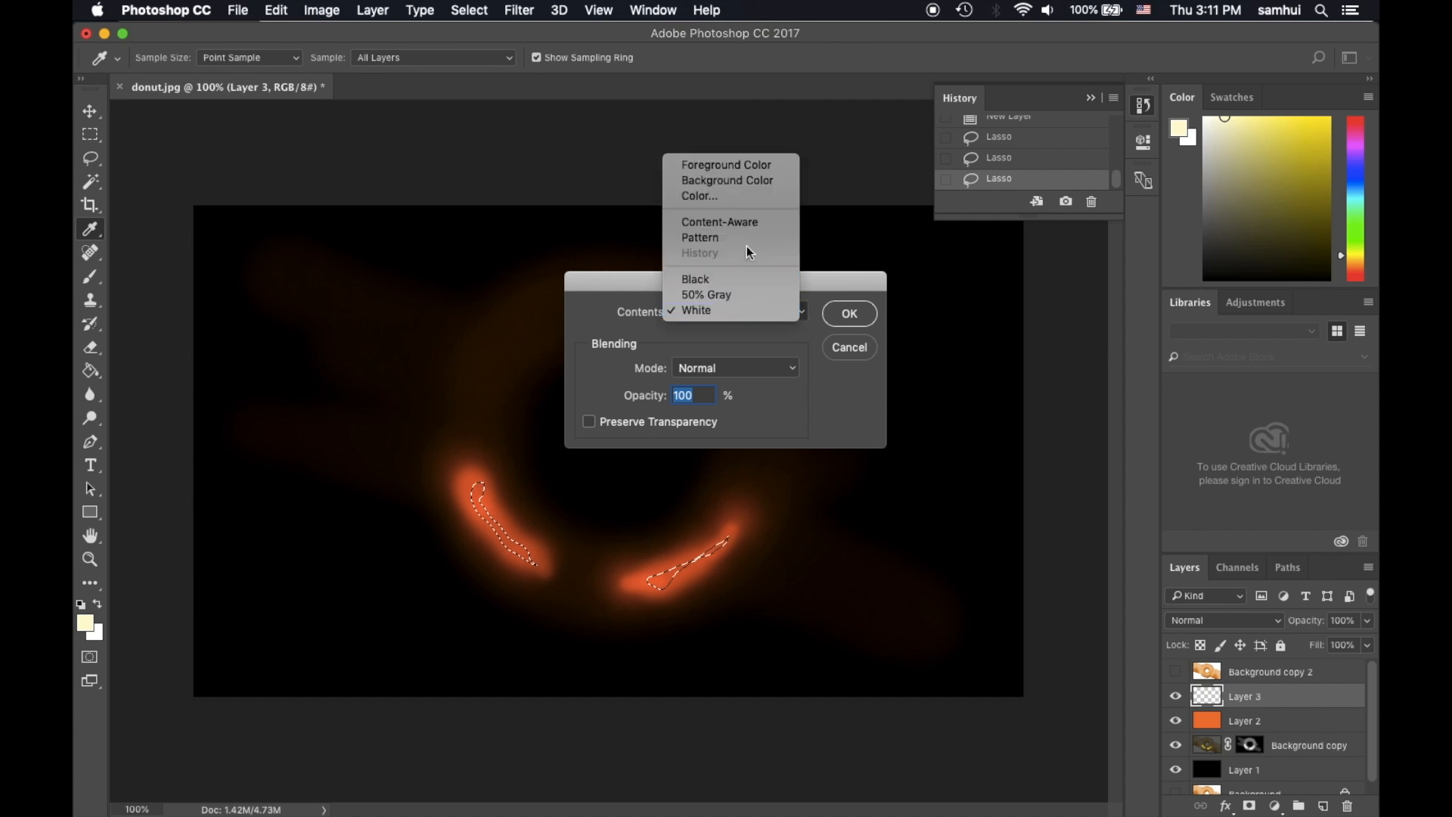
{"action": "left_click", "coordinate": [734, 198]}
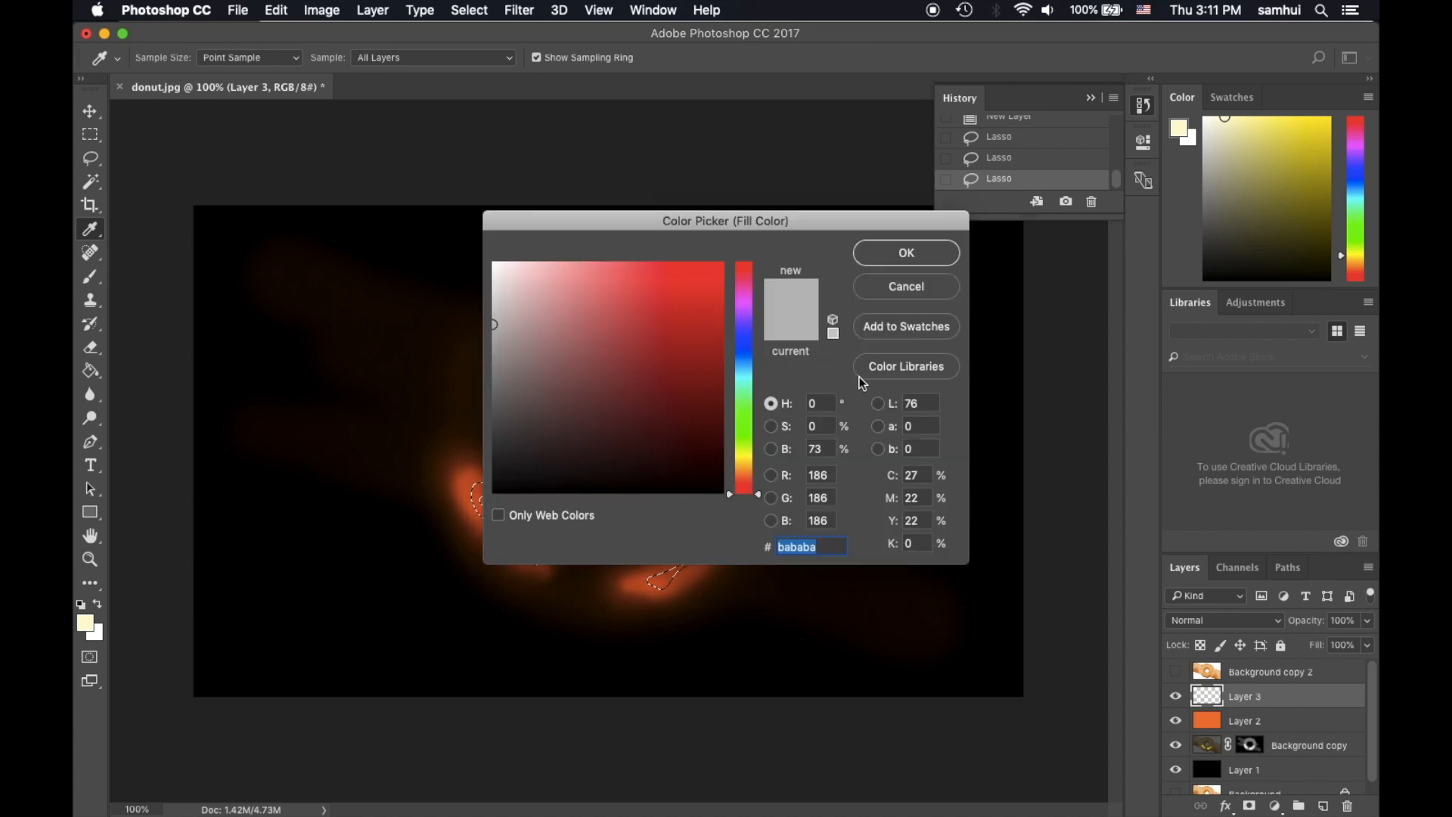
{"action": "left_click_drag", "start_coordinate": [613, 271], "coordinate": [596, 263]}
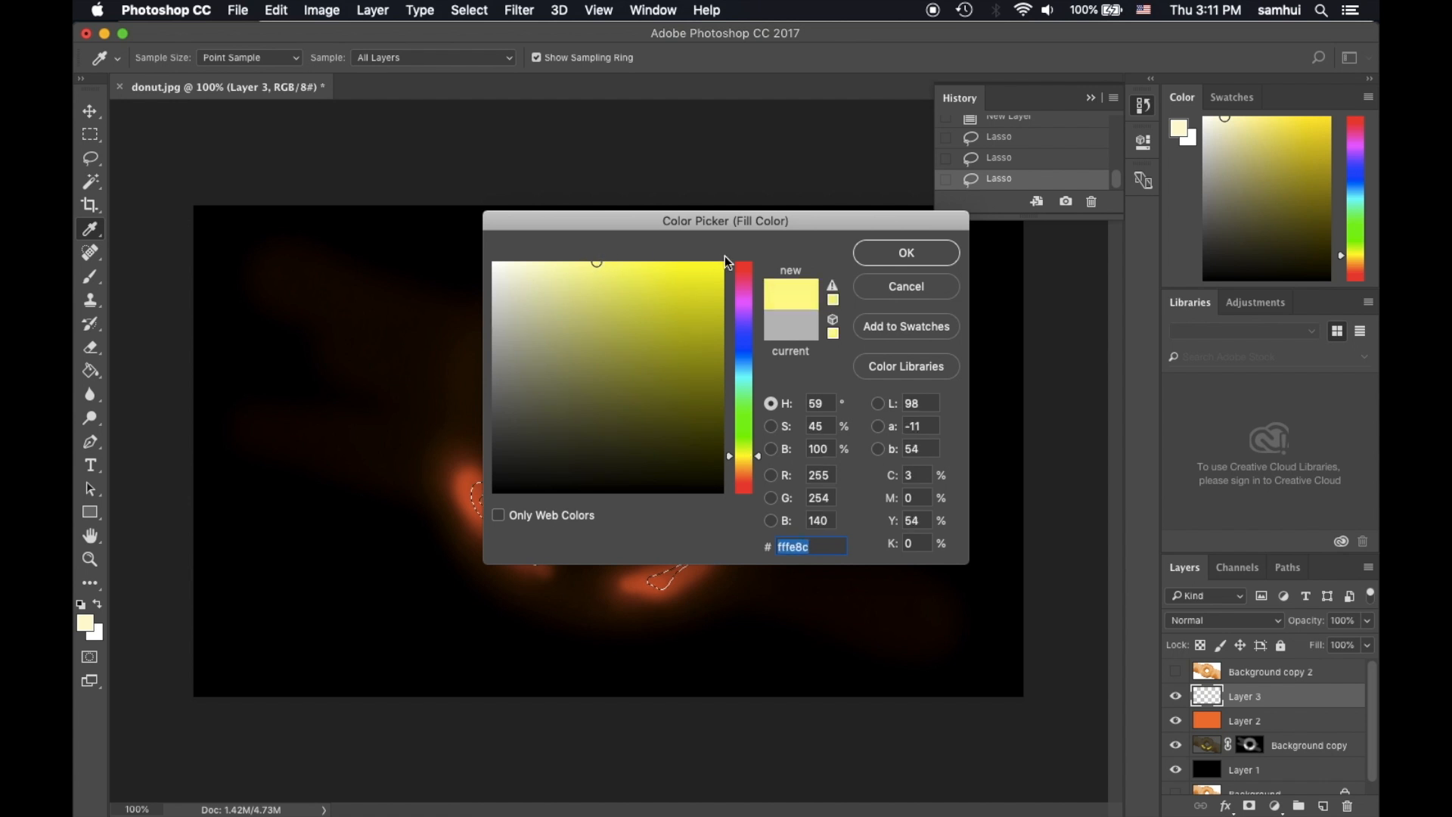
{"action": "left_click", "coordinate": [889, 258]}
{"action": "left_click", "coordinate": [850, 314]}
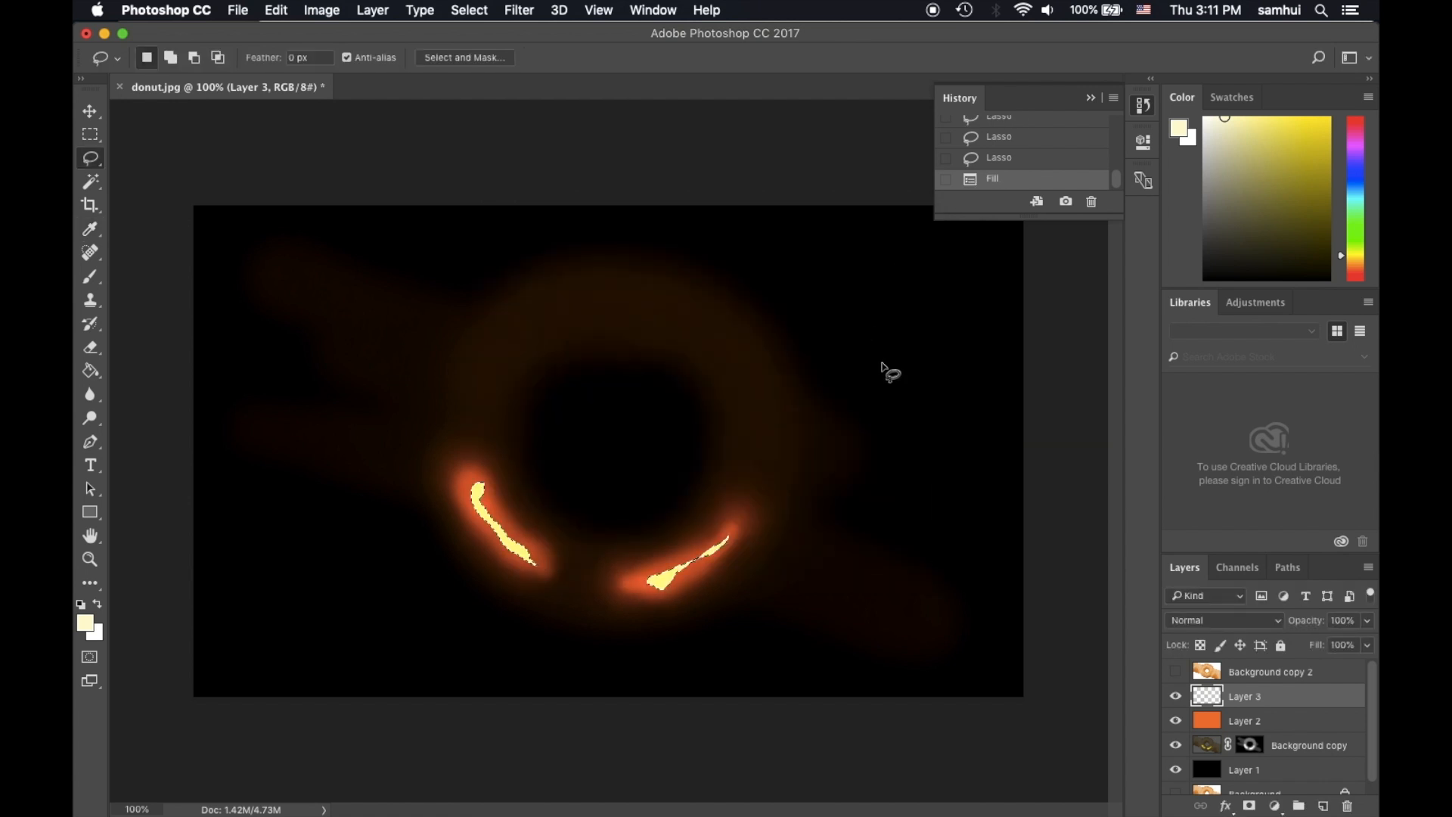
- Deselect the slivers and soften Layer 3 by reapplying the last Gaussian Blur
{"action": "left_click", "coordinate": [90, 135]}
{"action": "left_click", "coordinate": [368, 289]}
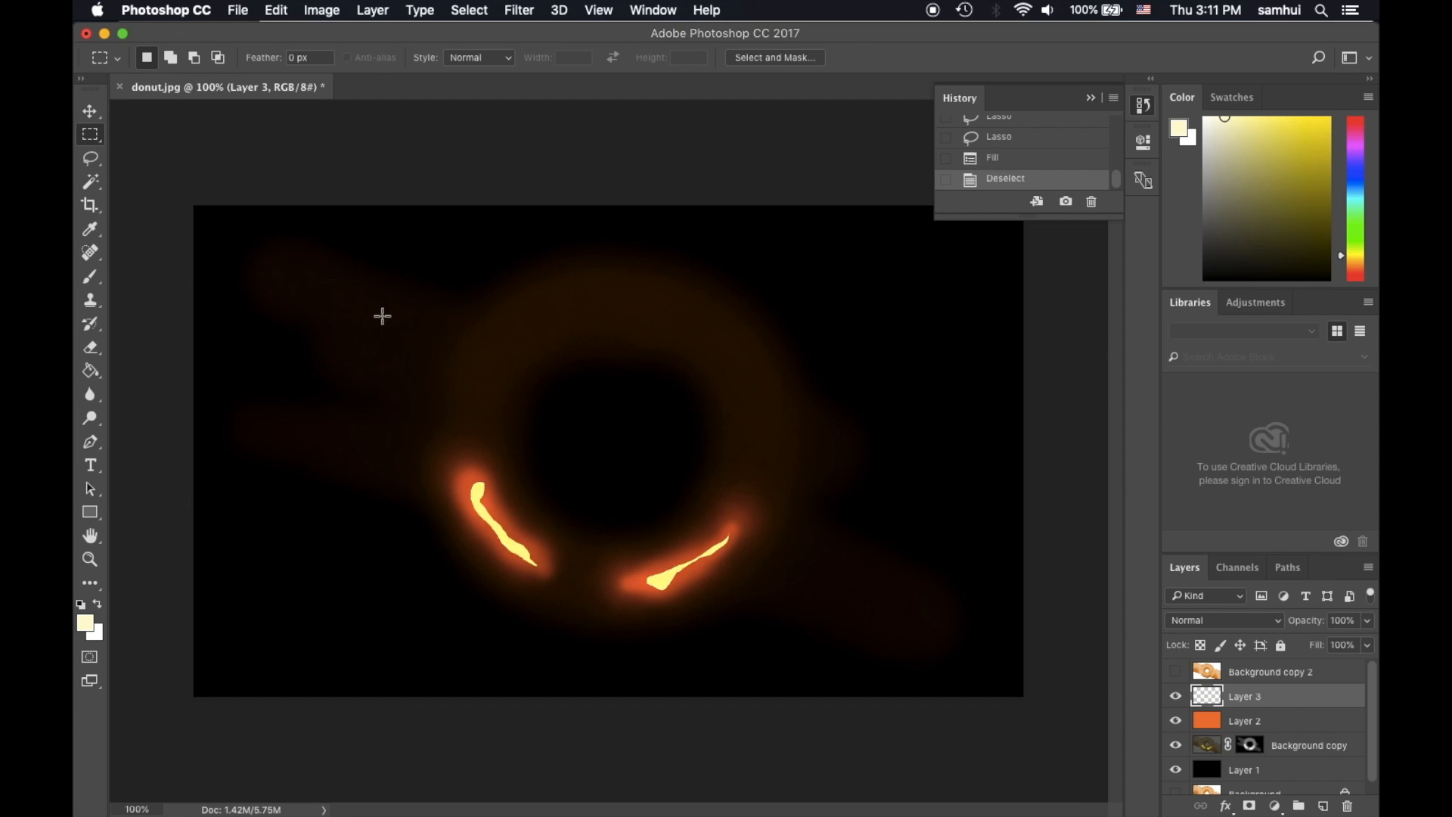
{"action": "left_click", "coordinate": [517, 11]}
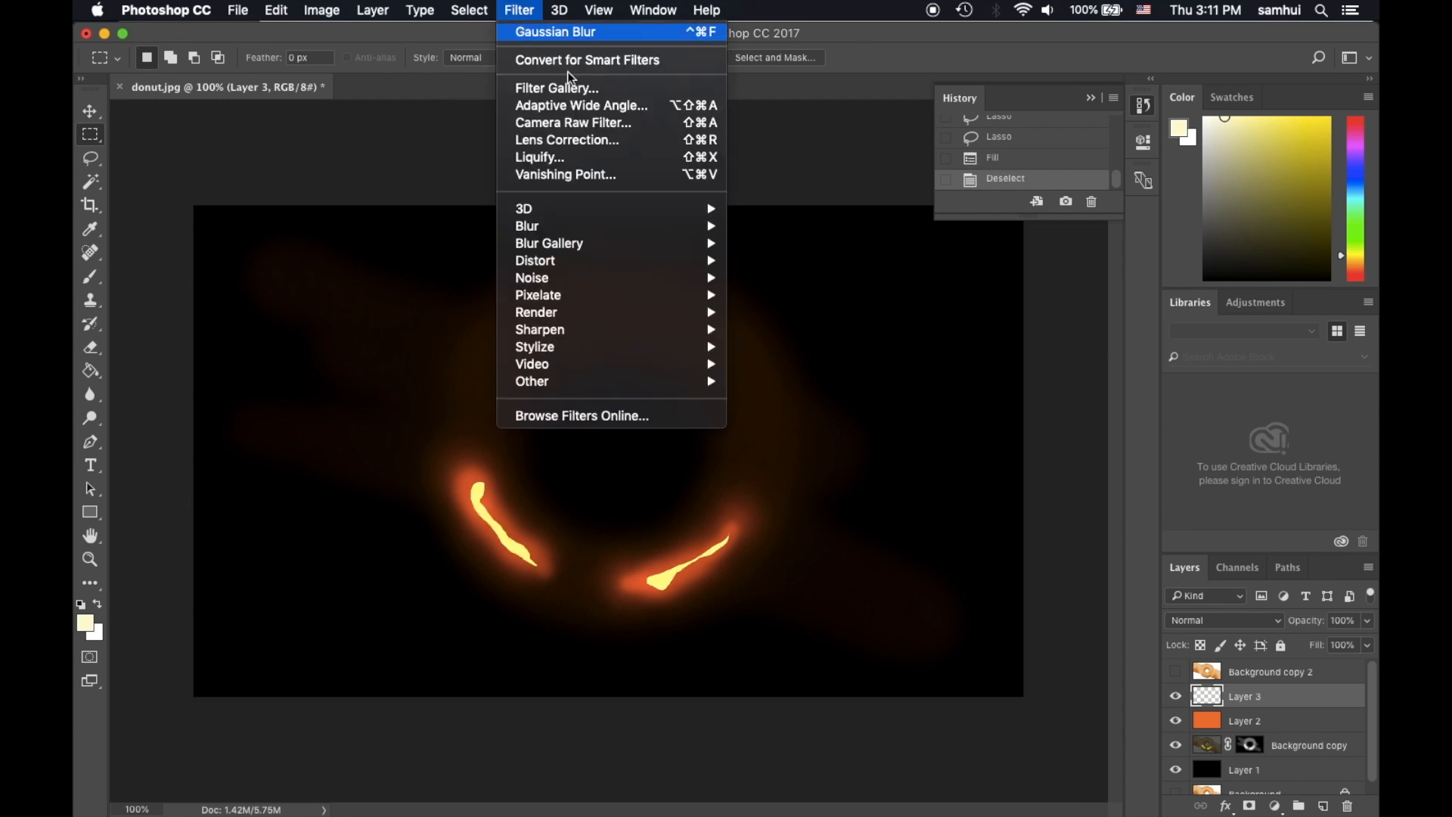
{"action": "left_click", "coordinate": [531, 37]}
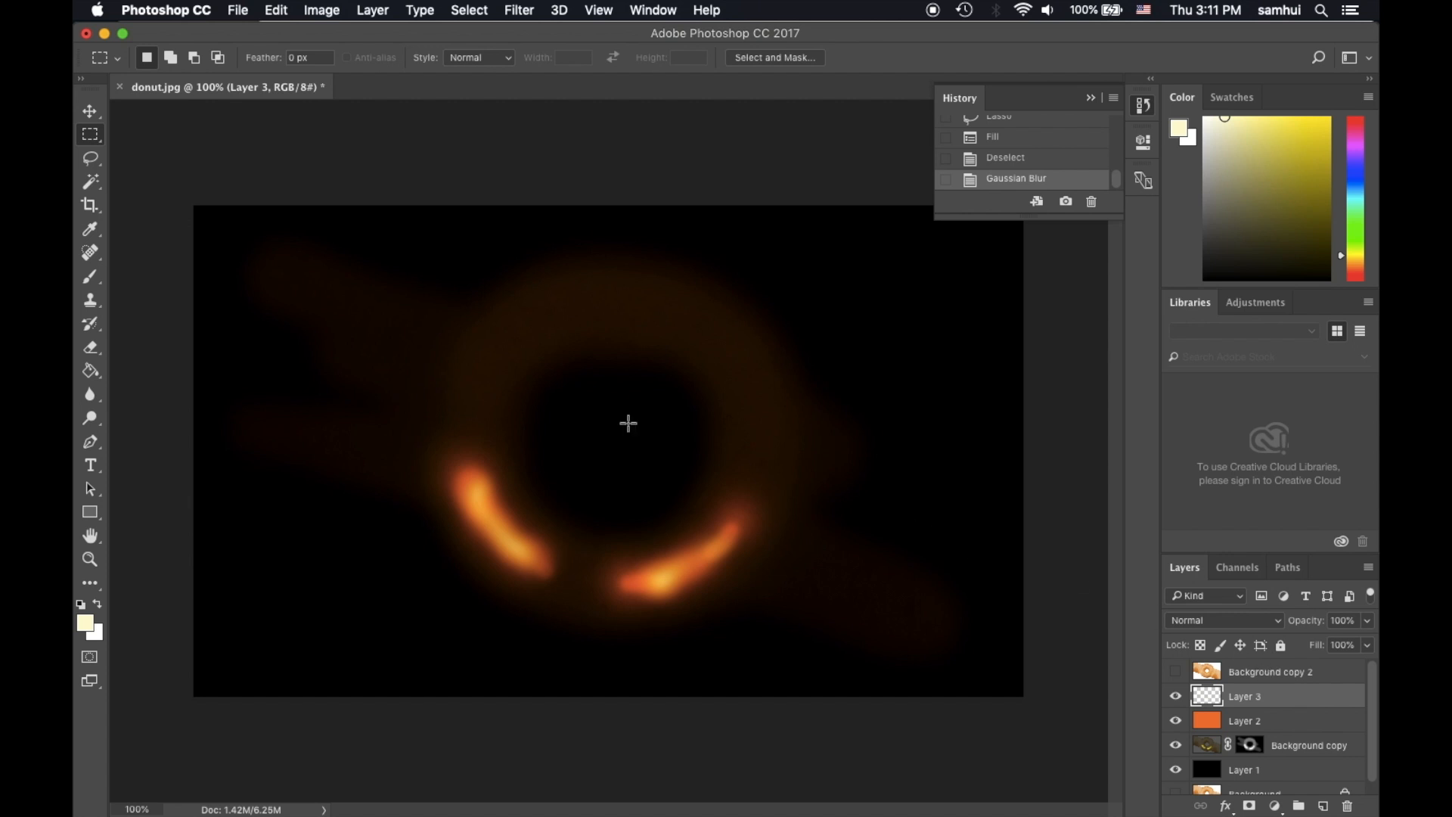
- Make the image of the Background copy layer active instead of its mask, and collapse the History list
{"action": "left_click", "coordinate": [90, 111]}
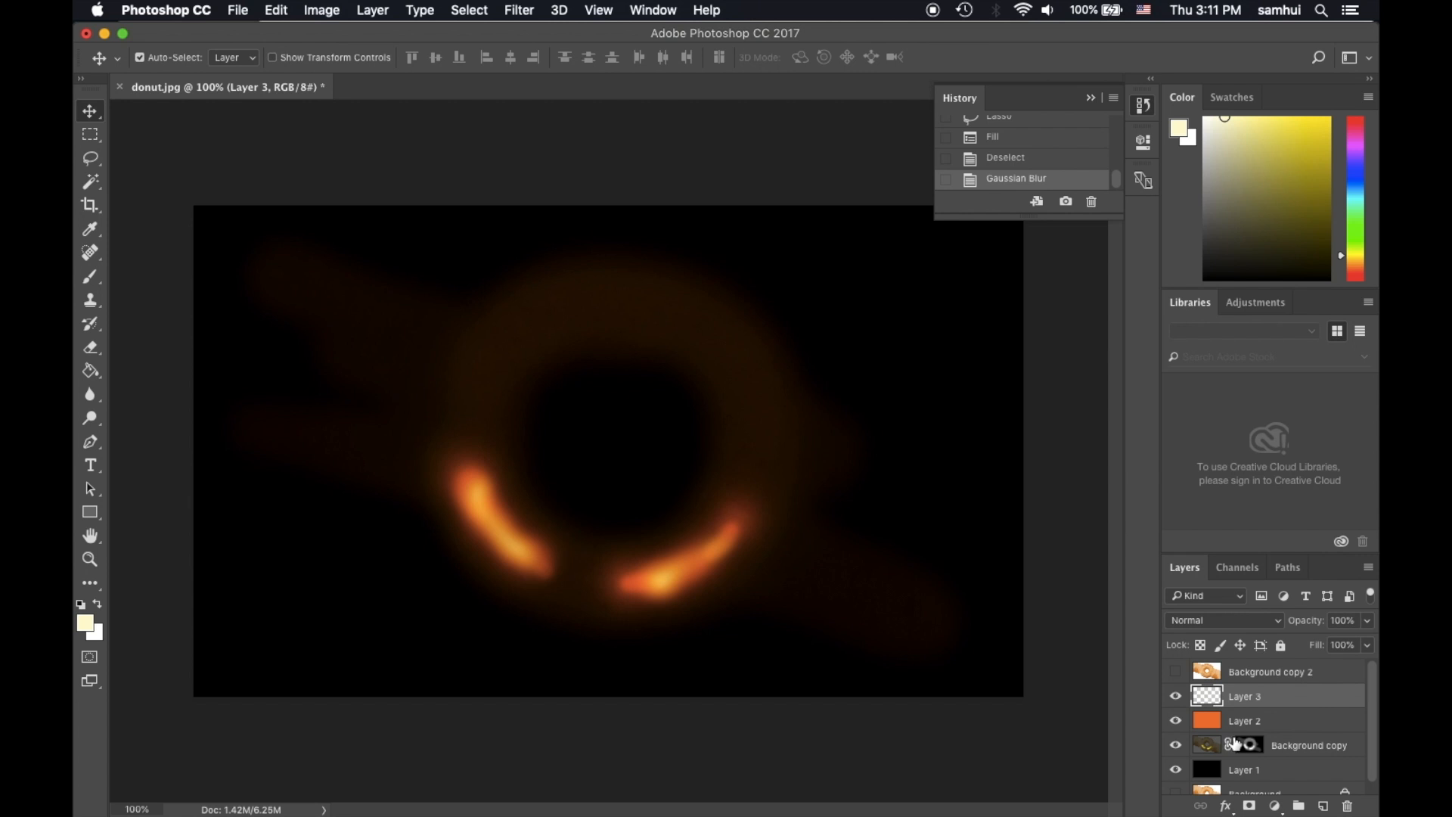
{"action": "left_click", "coordinate": [1207, 747]}
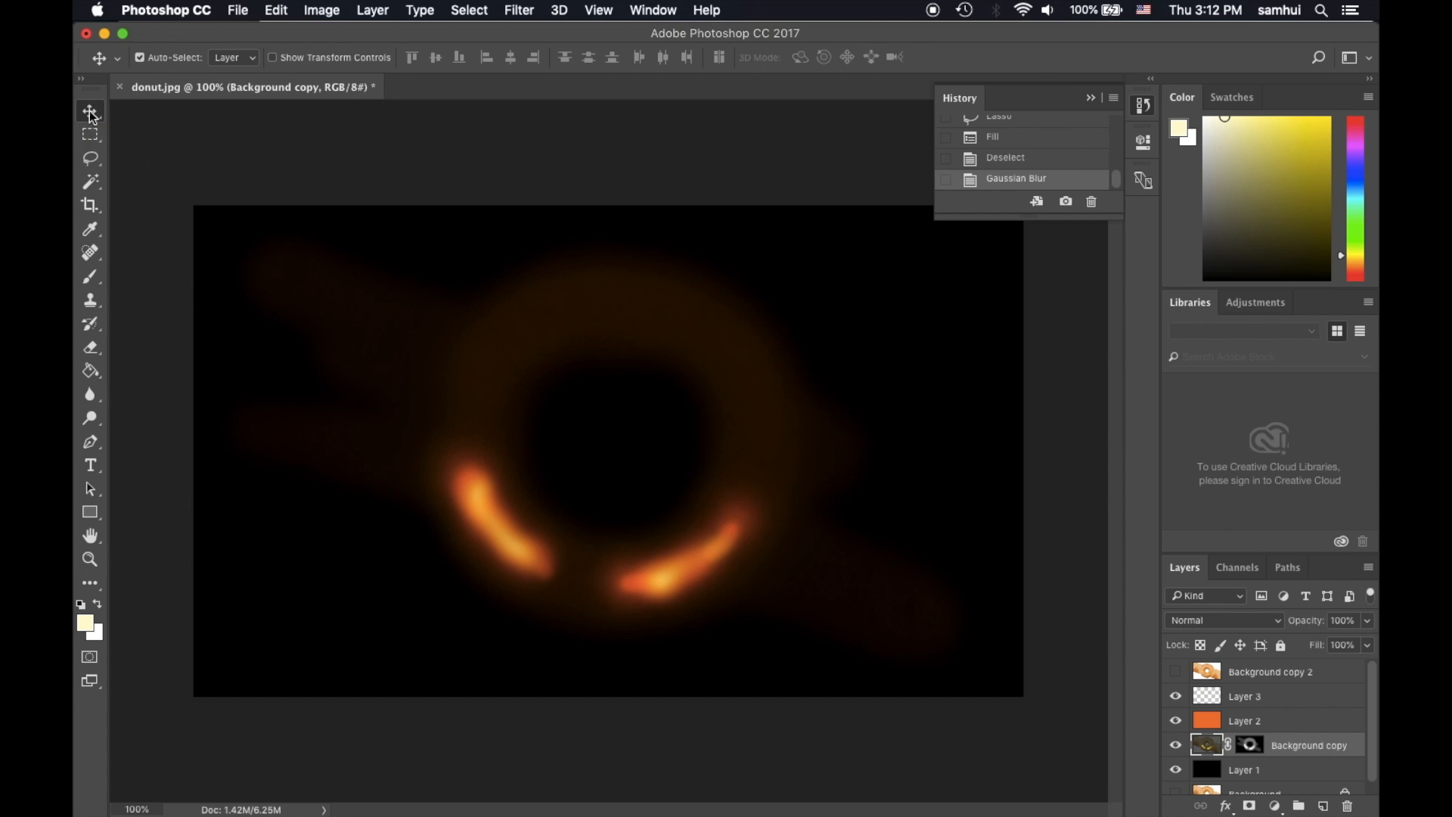
{"action": "left_click", "coordinate": [1134, 109]}
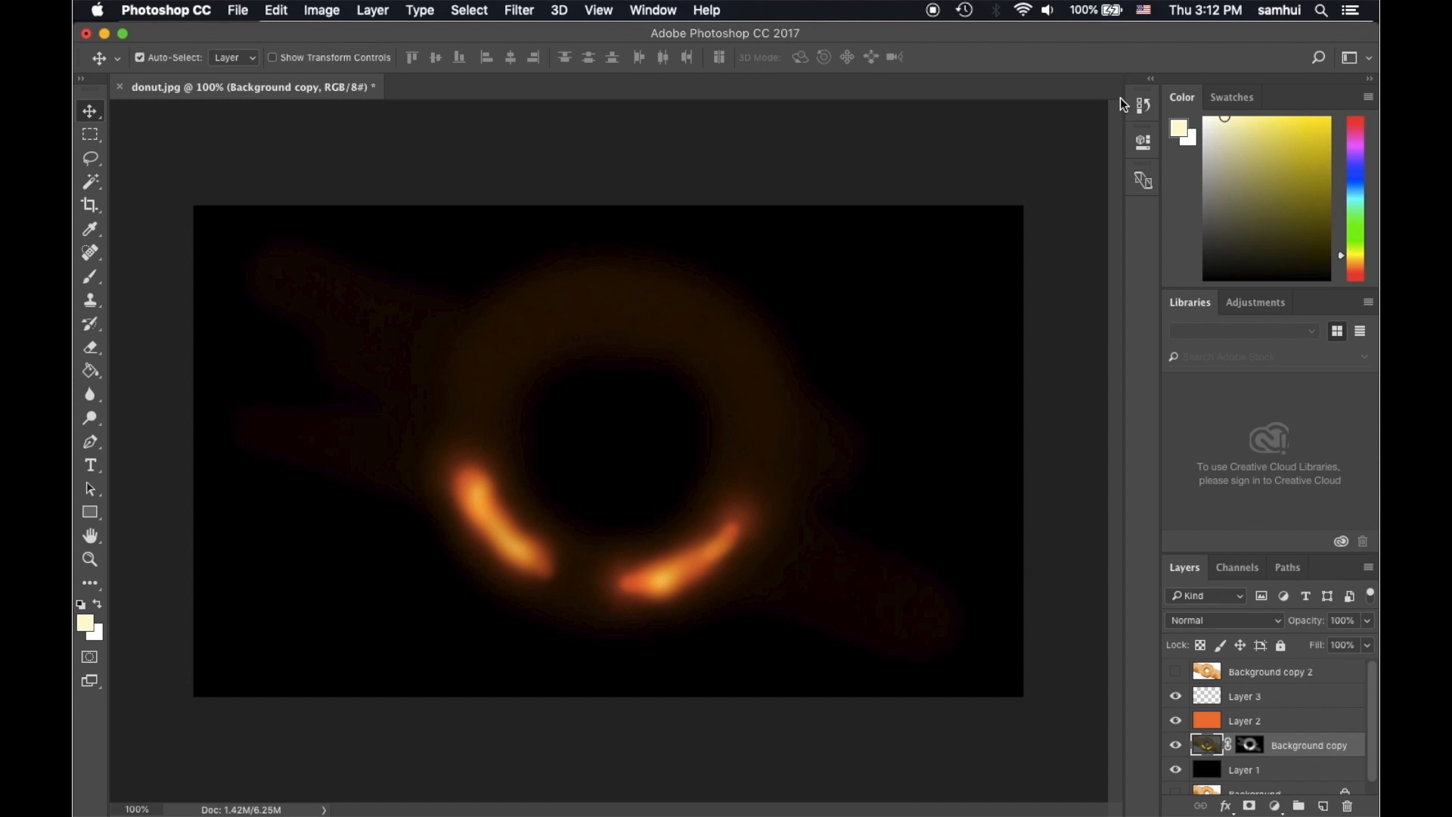